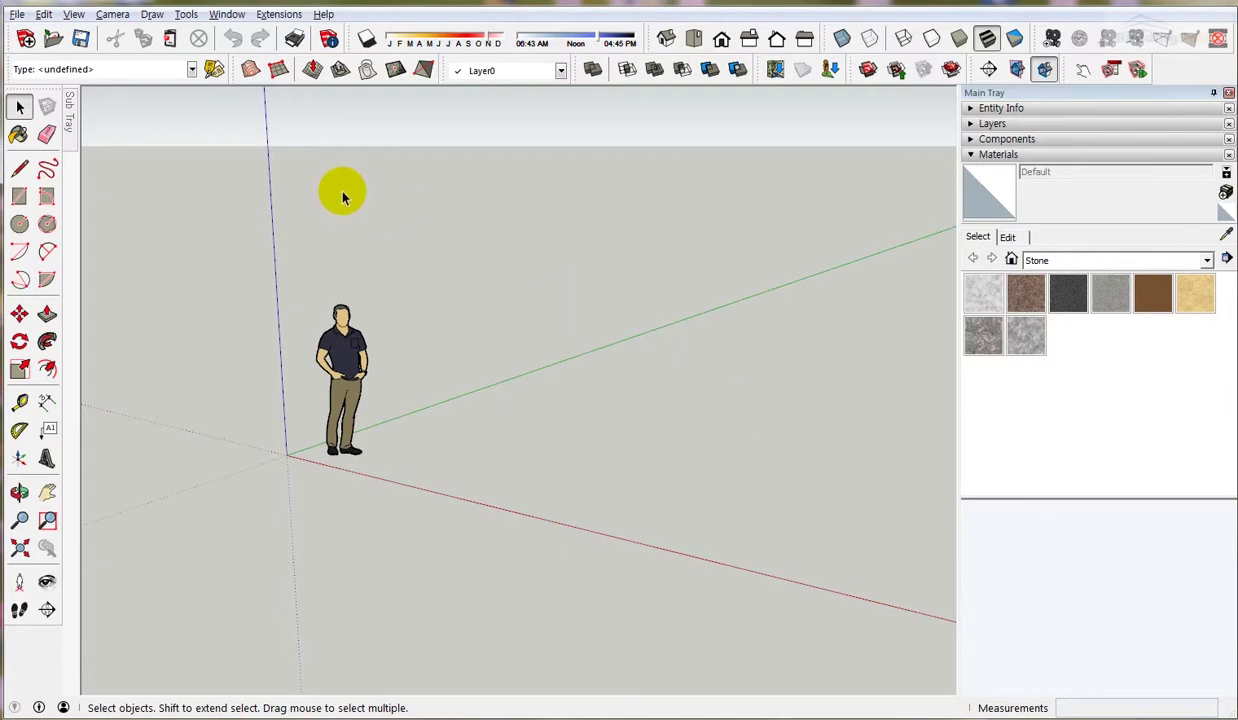
click(45, 15)
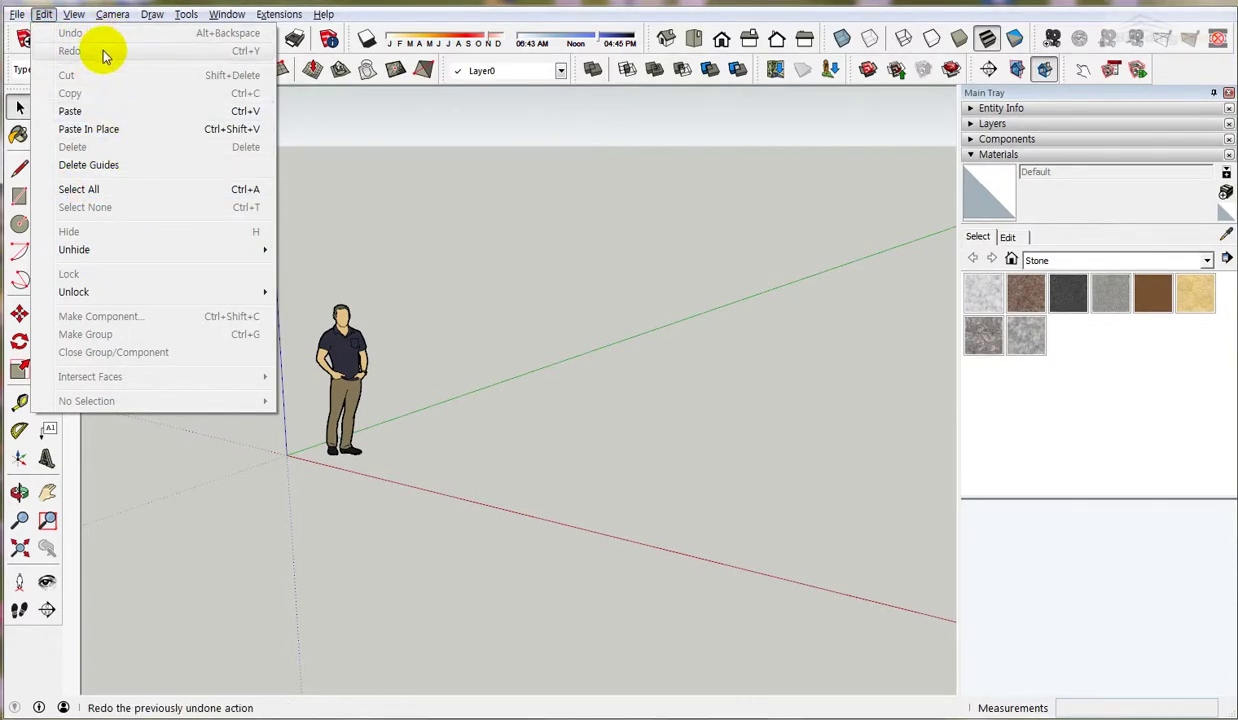
click(323, 14)
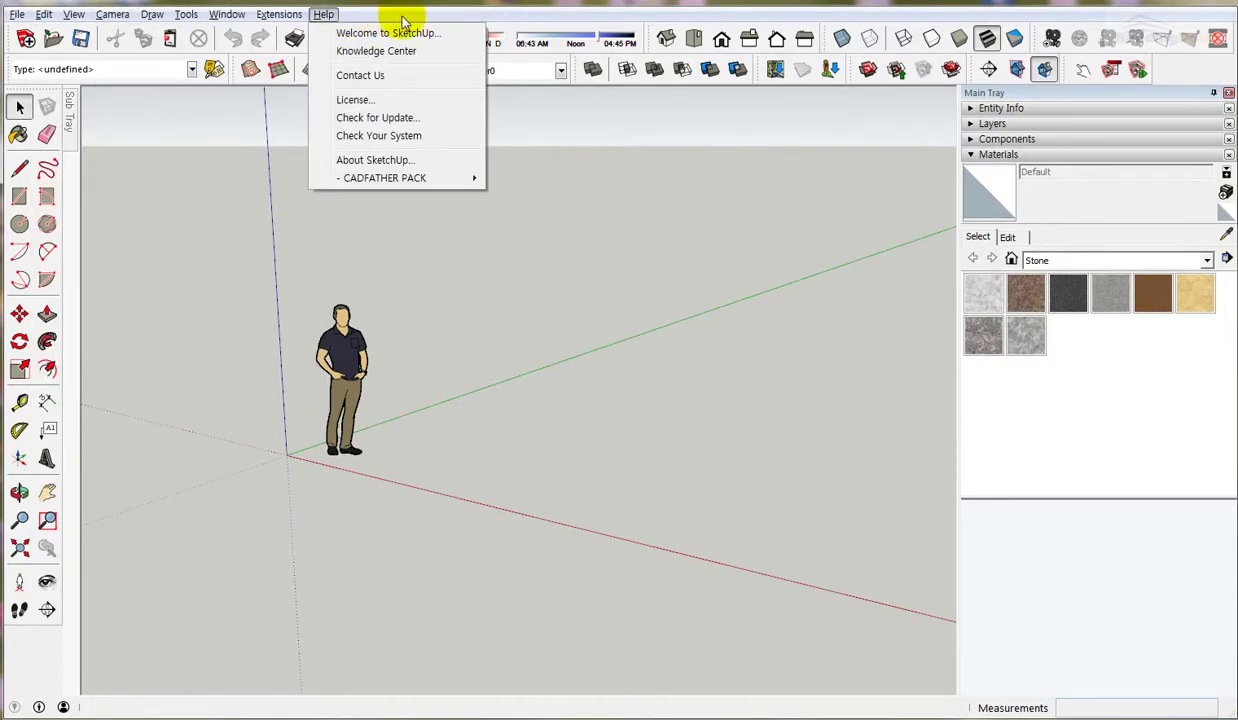
click(490, 19)
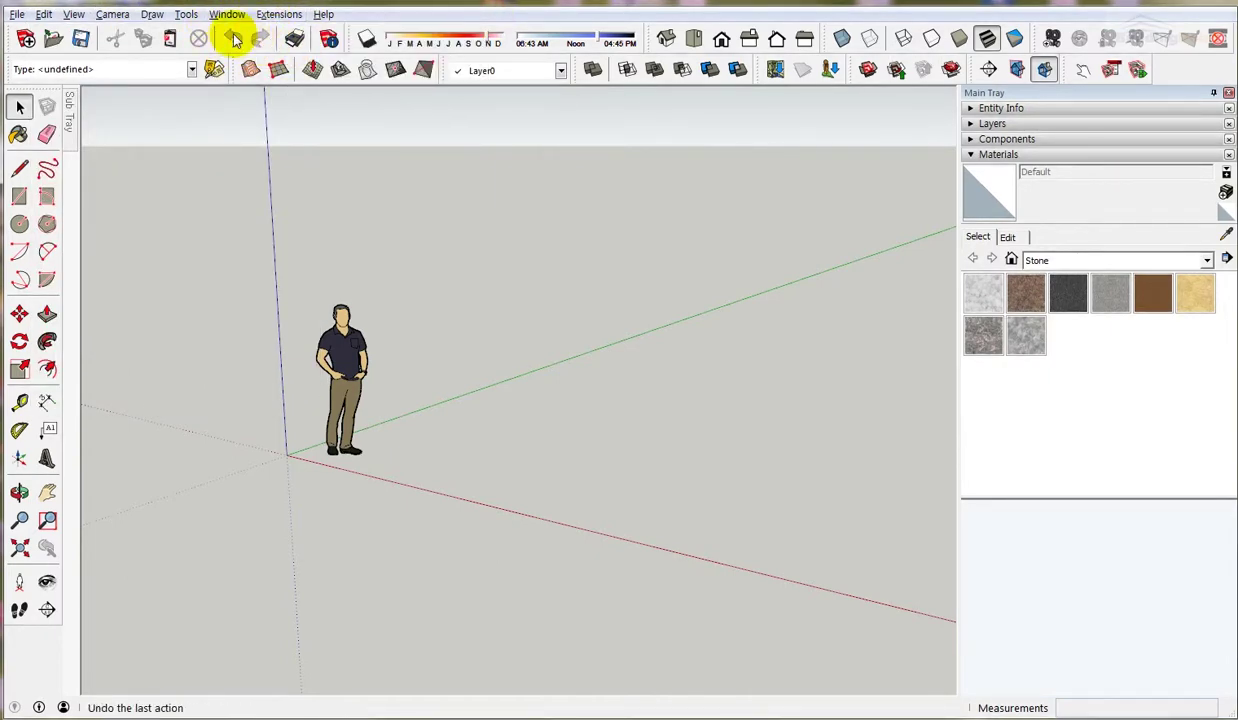
click(45, 15)
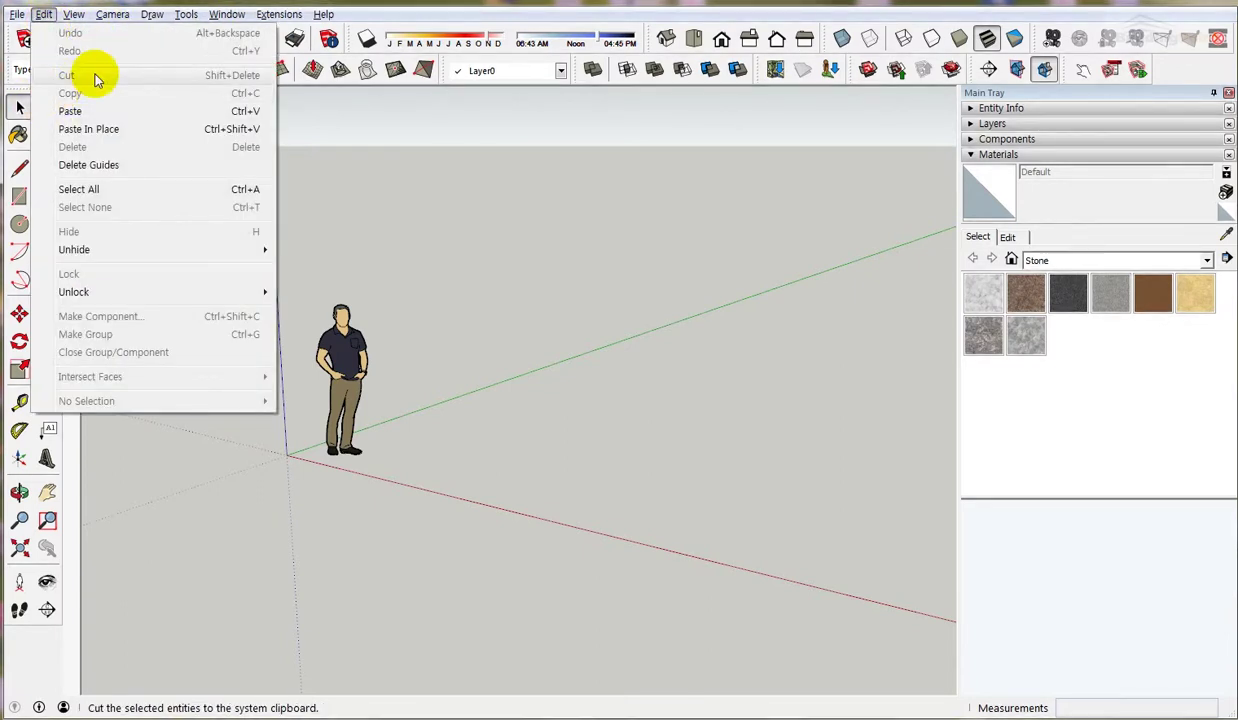
click(372, 135)
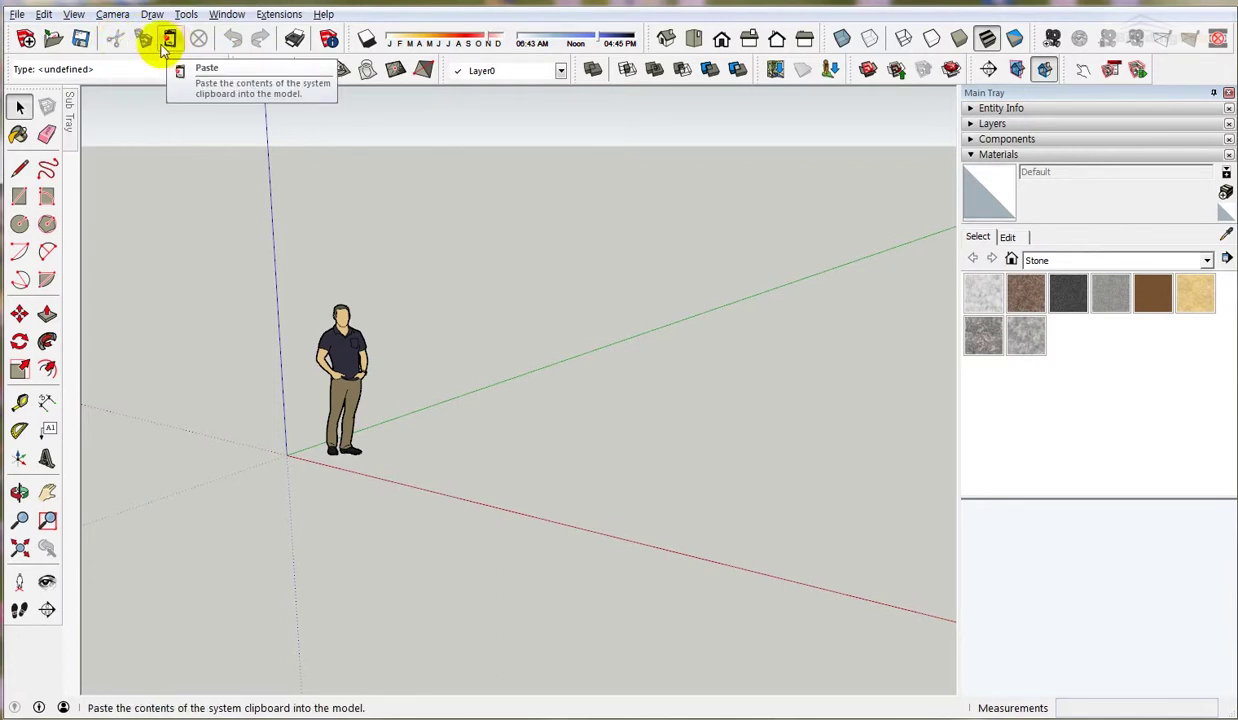
click(70, 14)
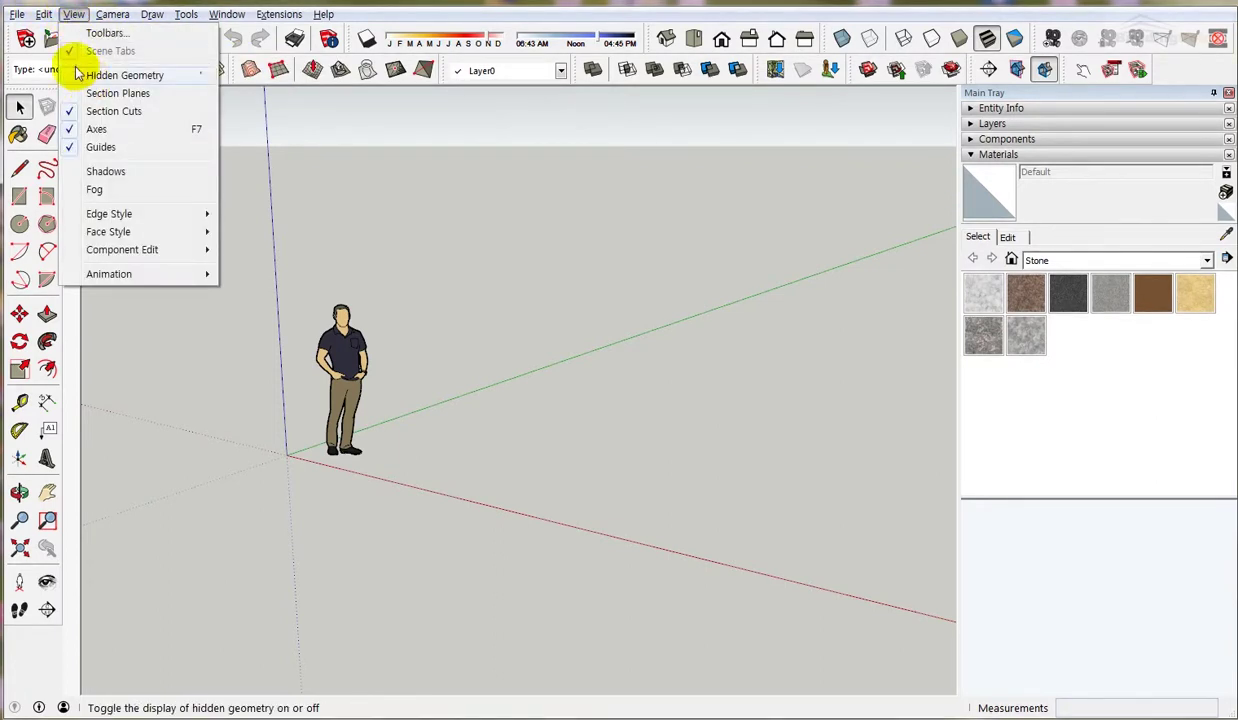
mouse_move(44, 14)
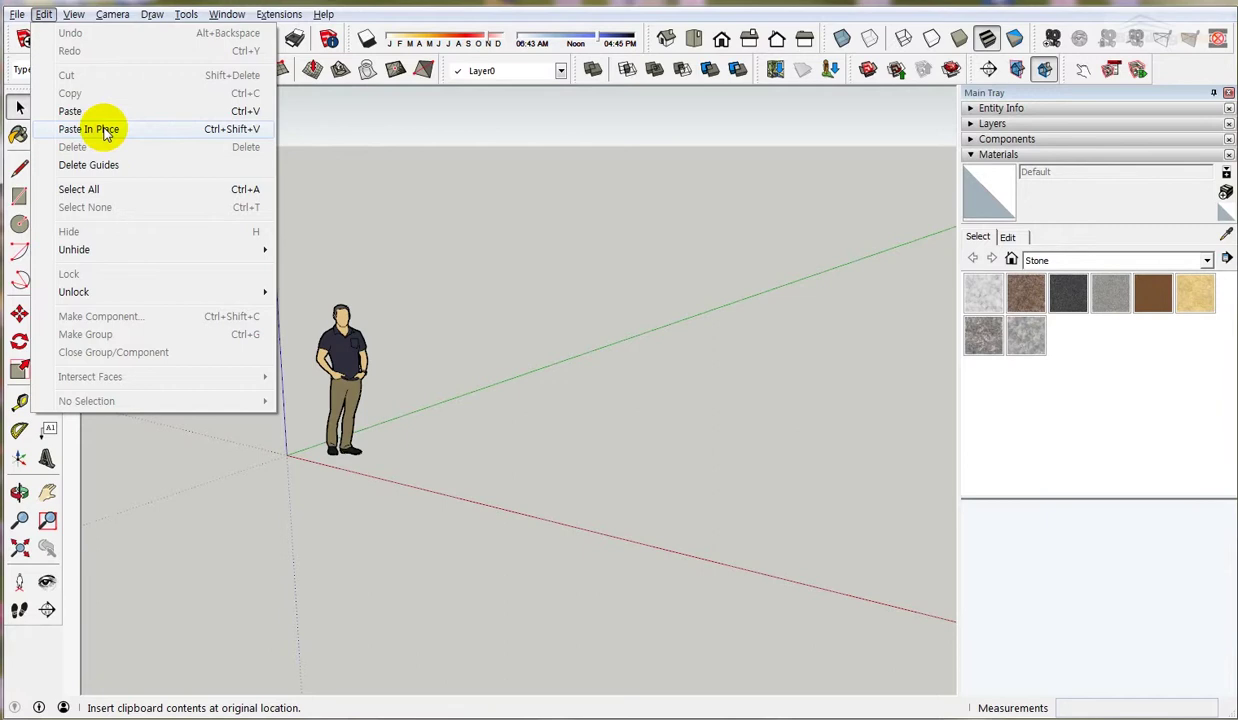
click(481, 235)
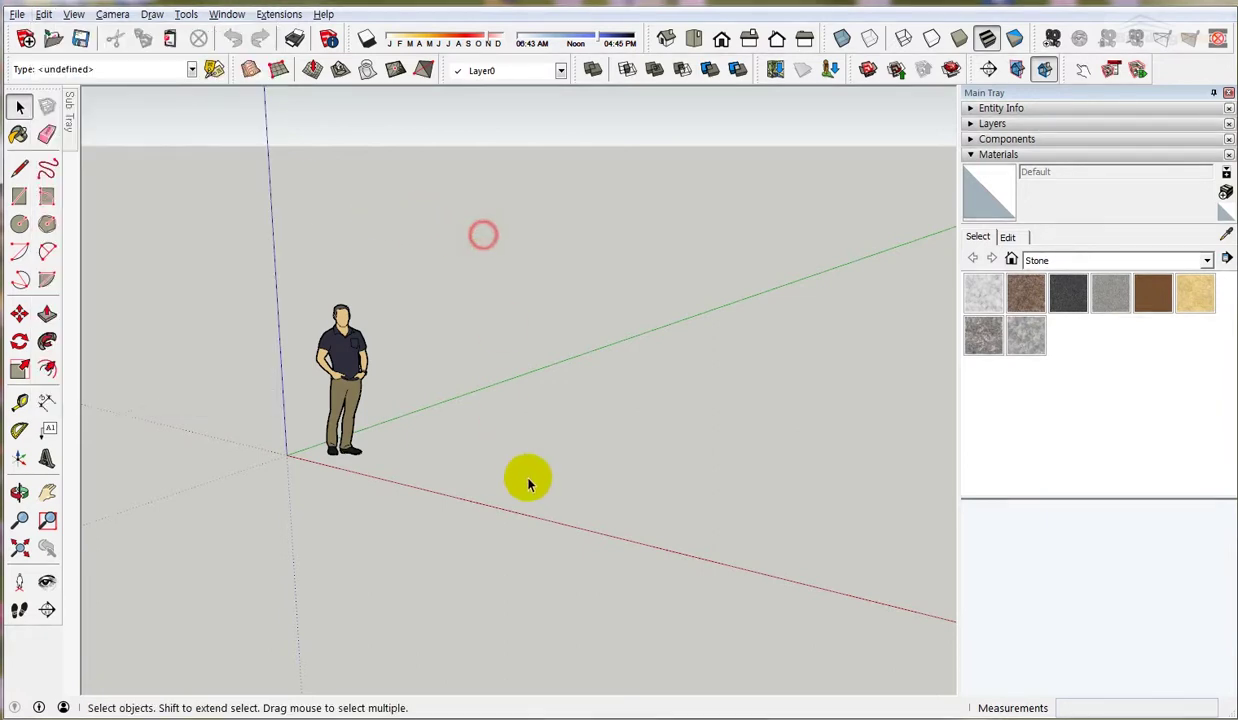
Copy the standing figure and paste a duplicate on the ground farther out, beside the green axis.
drag(525, 485, 265, 213)
scroll(318, 412, up, 2)
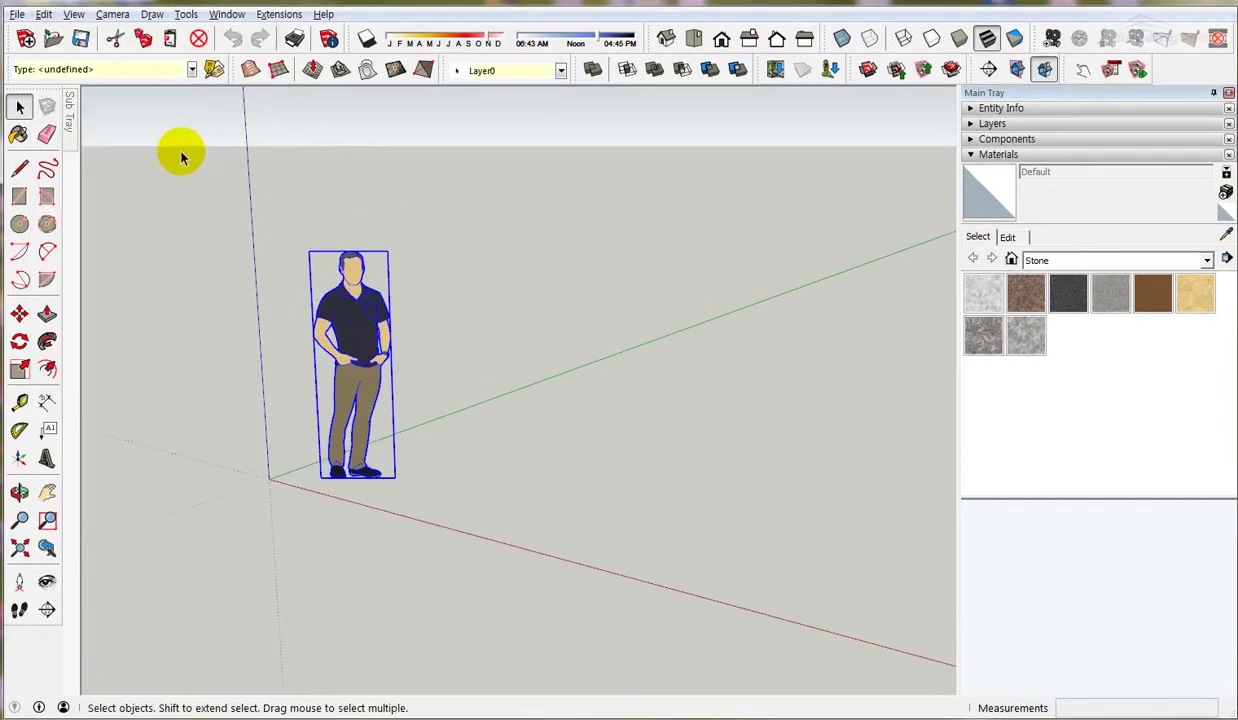
click(143, 38)
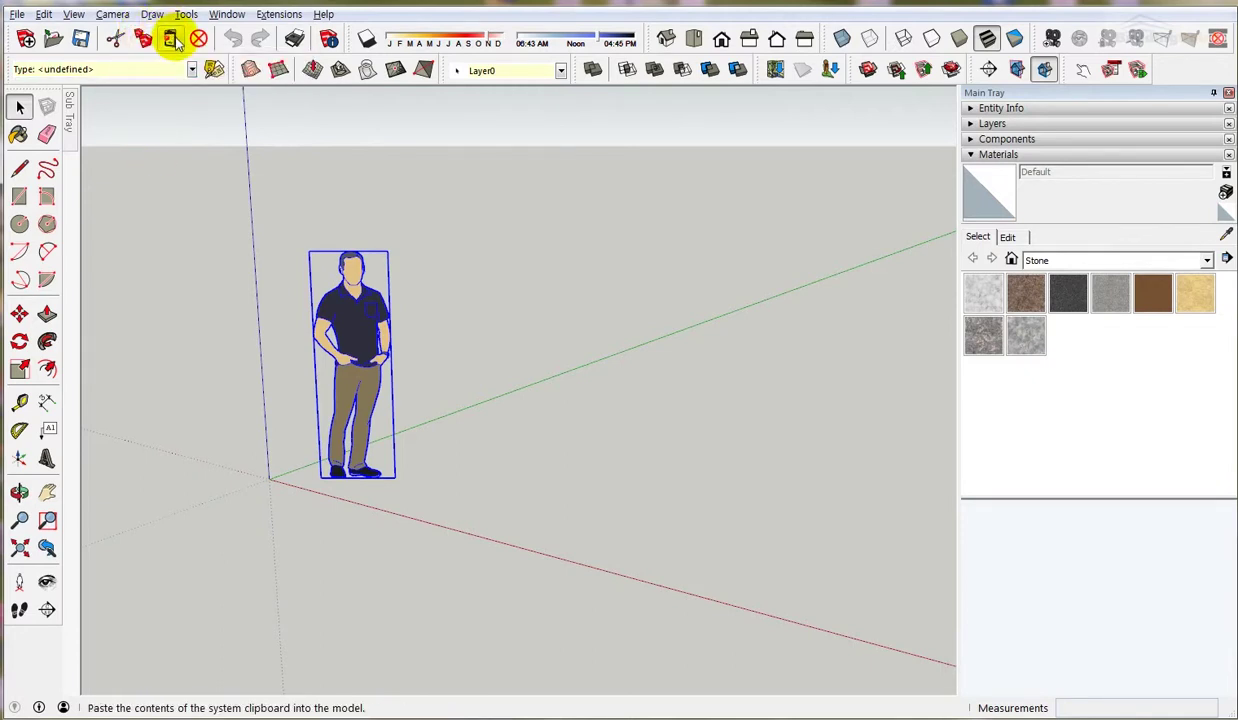
click(170, 38)
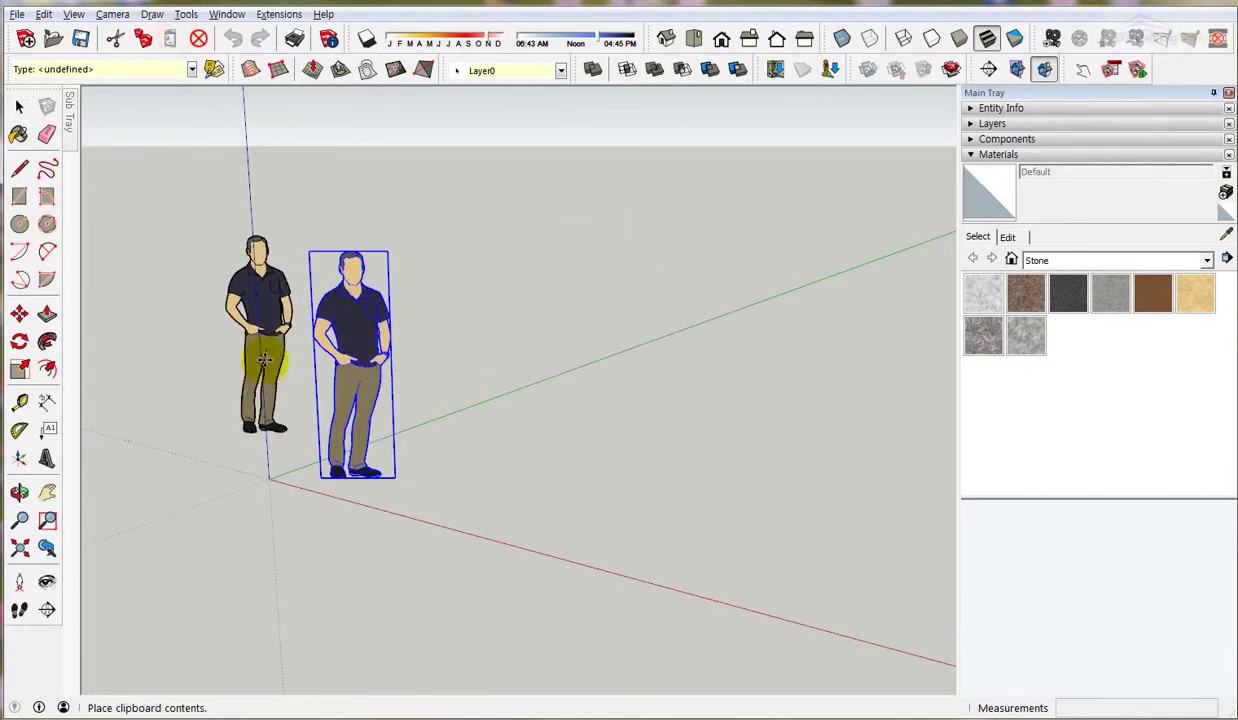
click(580, 458)
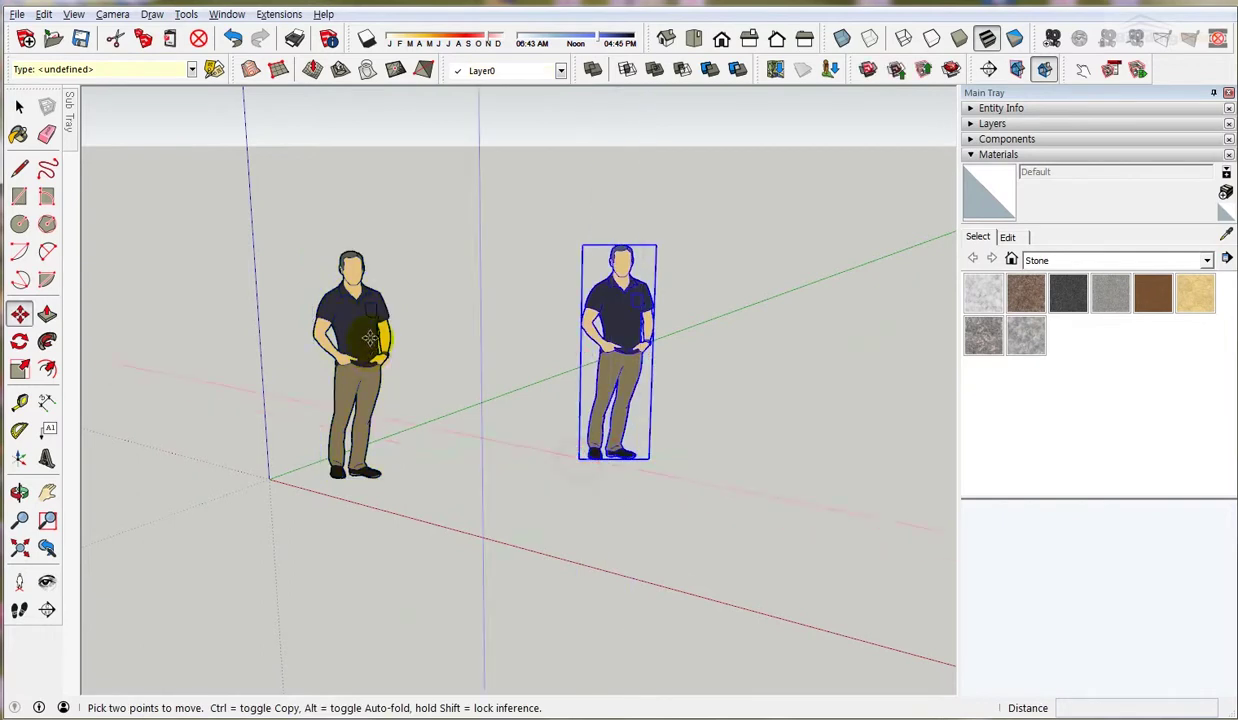
Copy the original standing figure near the origin and paste the duplicate in place at the same location.
key(space)
click(307, 367)
scroll(241, 248, down, 1)
scroll(241, 248, down, 1)
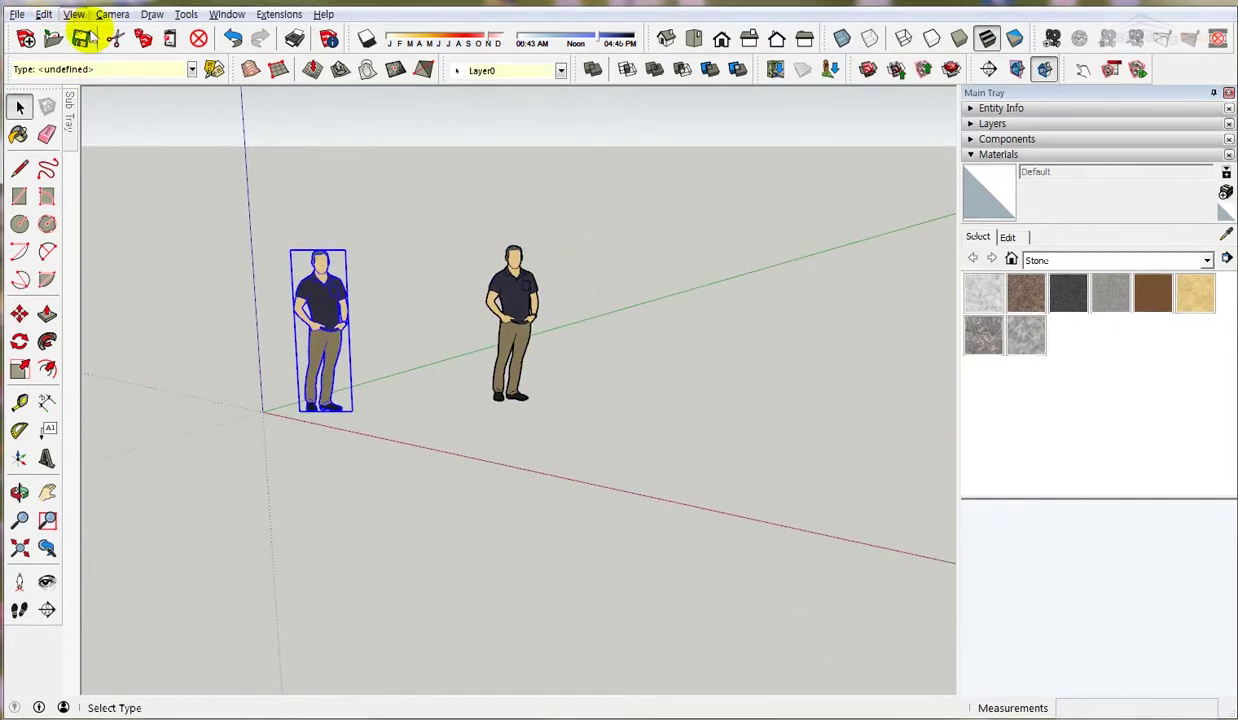
click(143, 40)
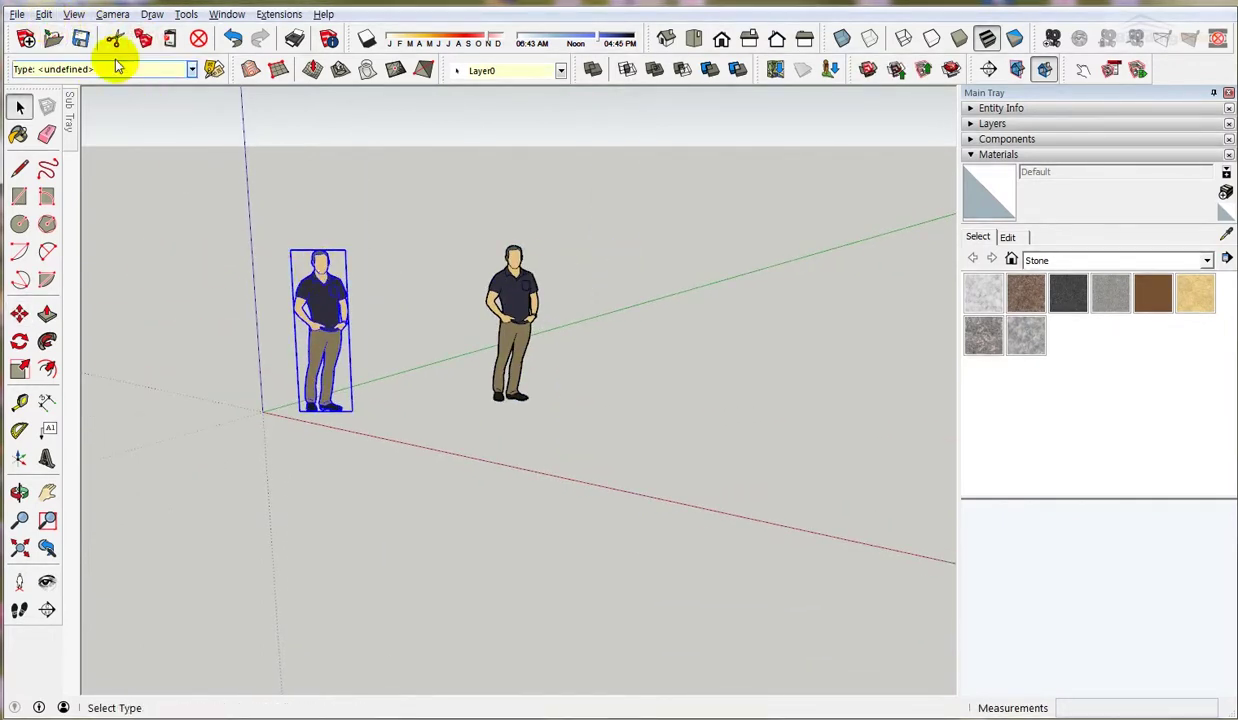
click(44, 14)
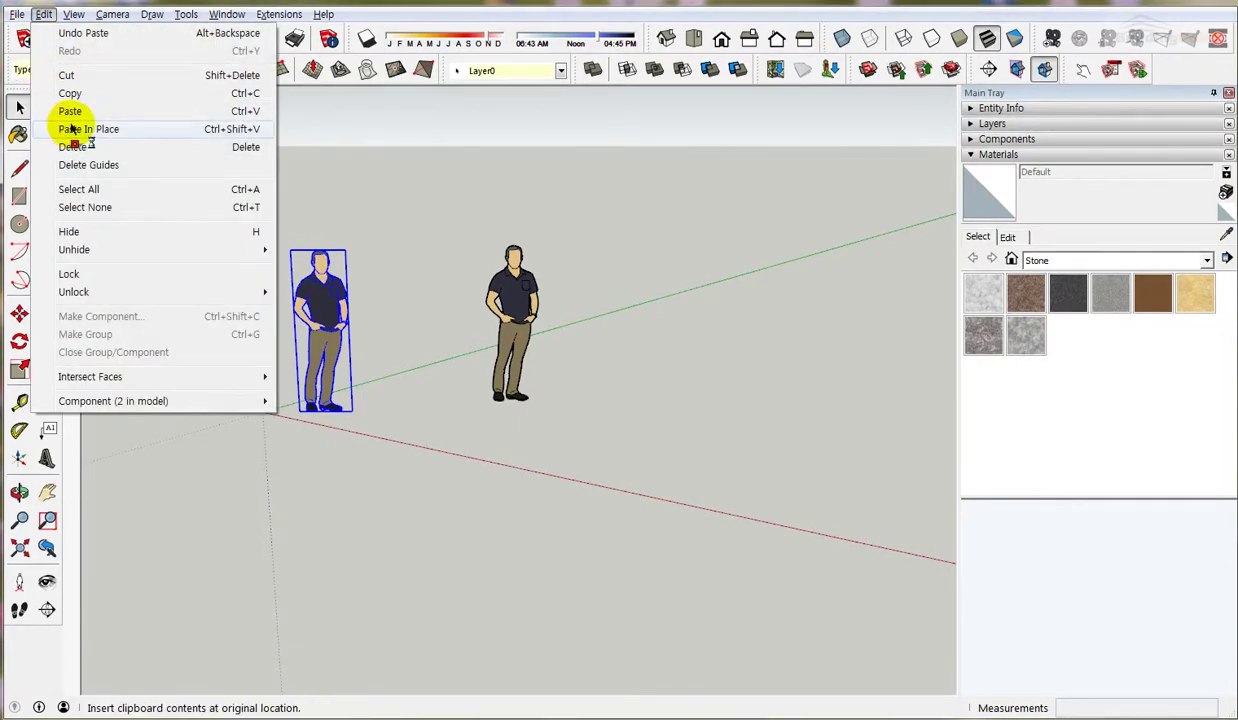
click(100, 134)
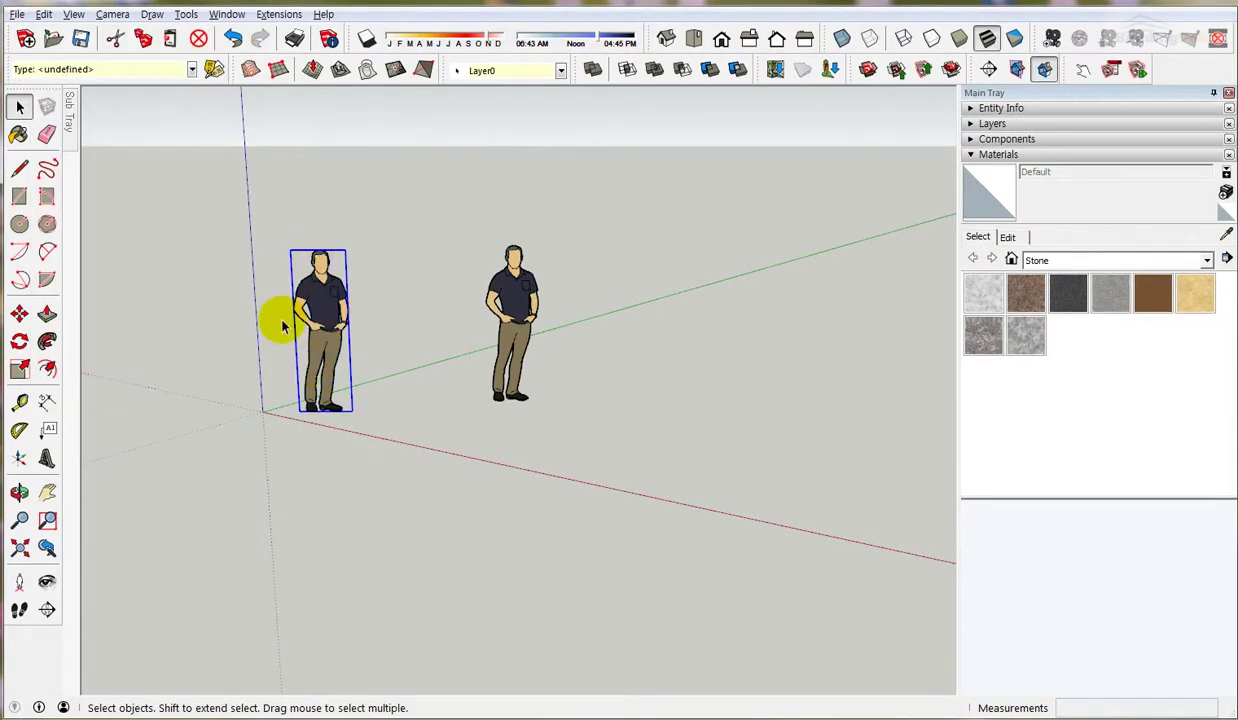
Move the figure pasted in place about 1825 mm parallel to the green axis, in front of the original.
scroll(285, 304, up, 2)
key(m)
click(428, 395)
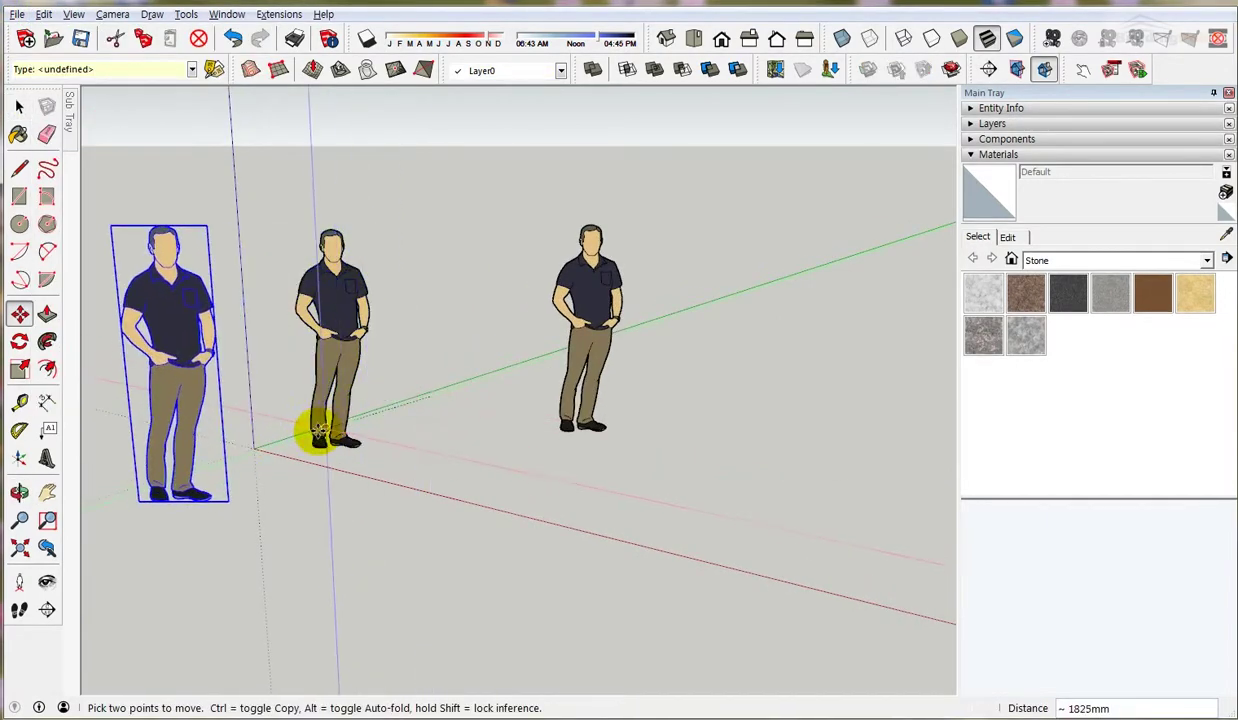
click(318, 428)
key(space)
scroll(437, 279, down, 3)
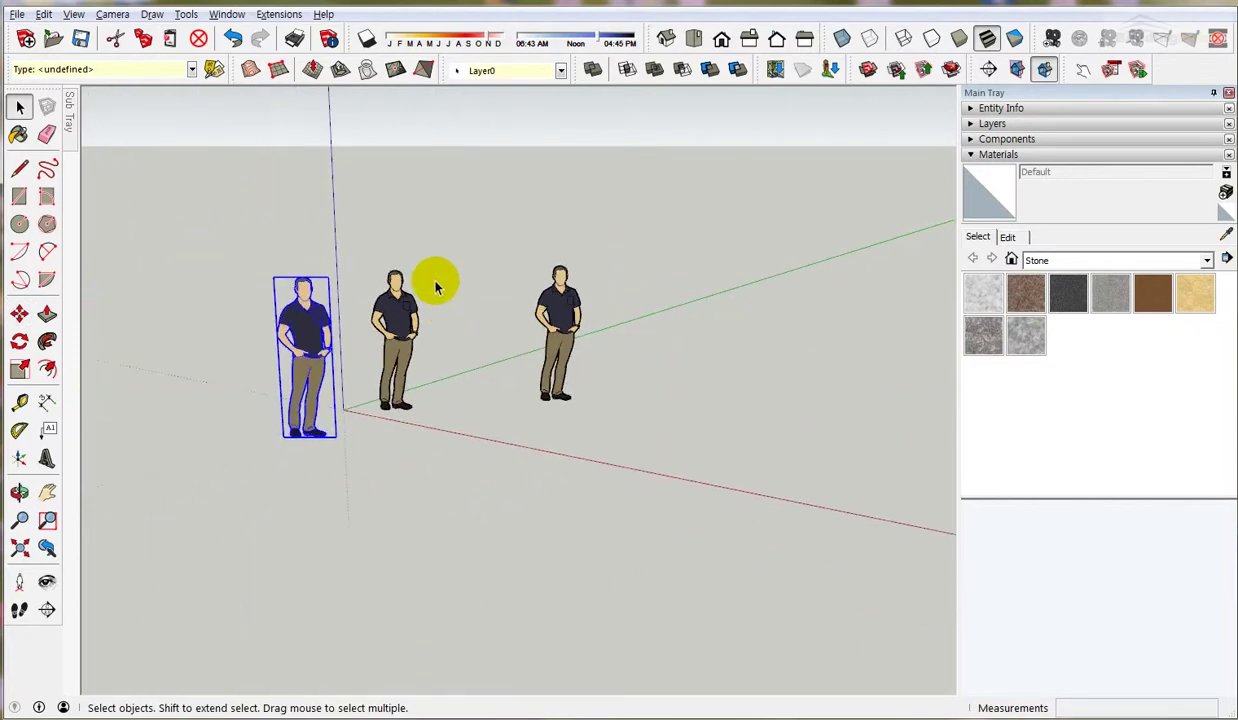
middle_drag(437, 279, 488, 388)
scroll(446, 344, up, 2)
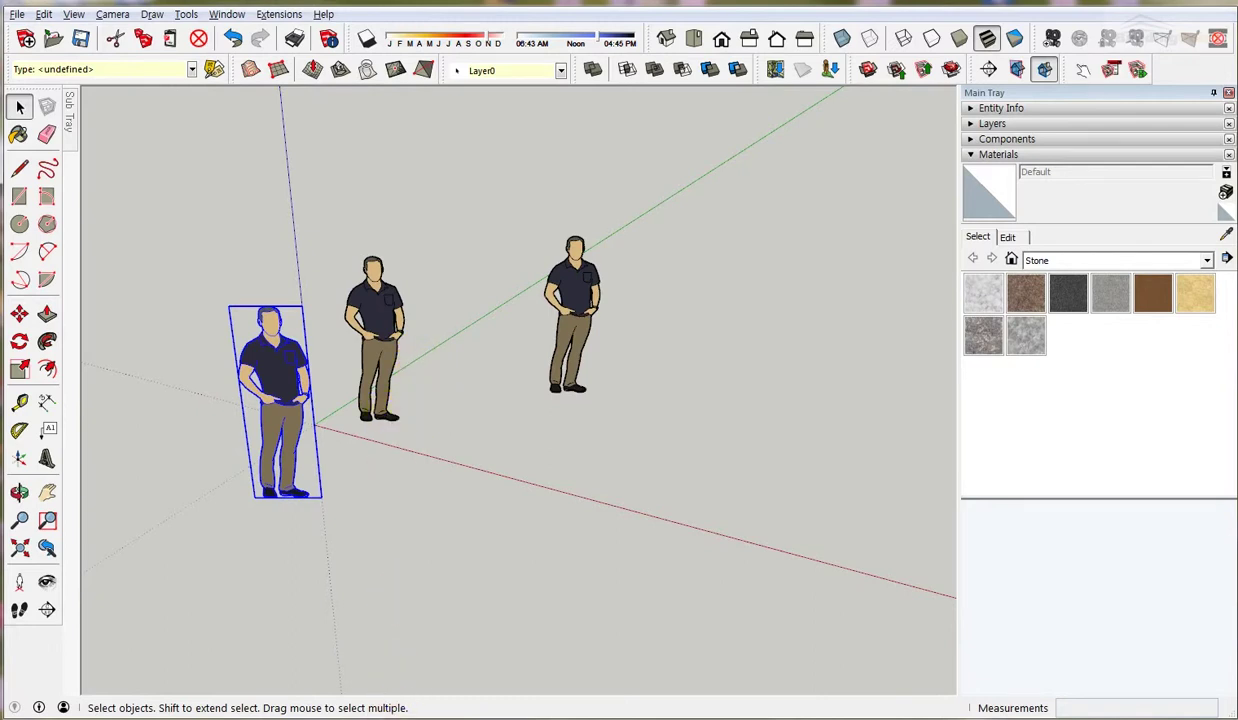
Switch to the other SketchUp window and copy only the long box to the clipboard.
mouse_move(380, 718)
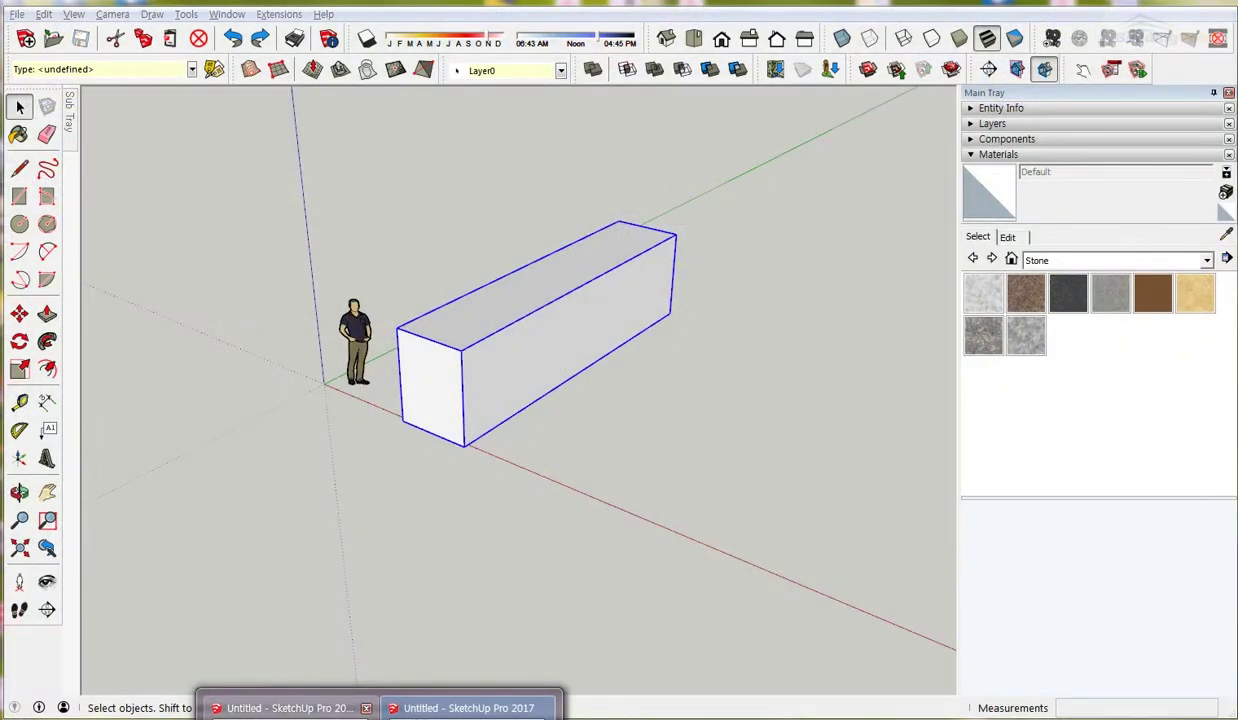
click(290, 708)
key(ctrl+a)
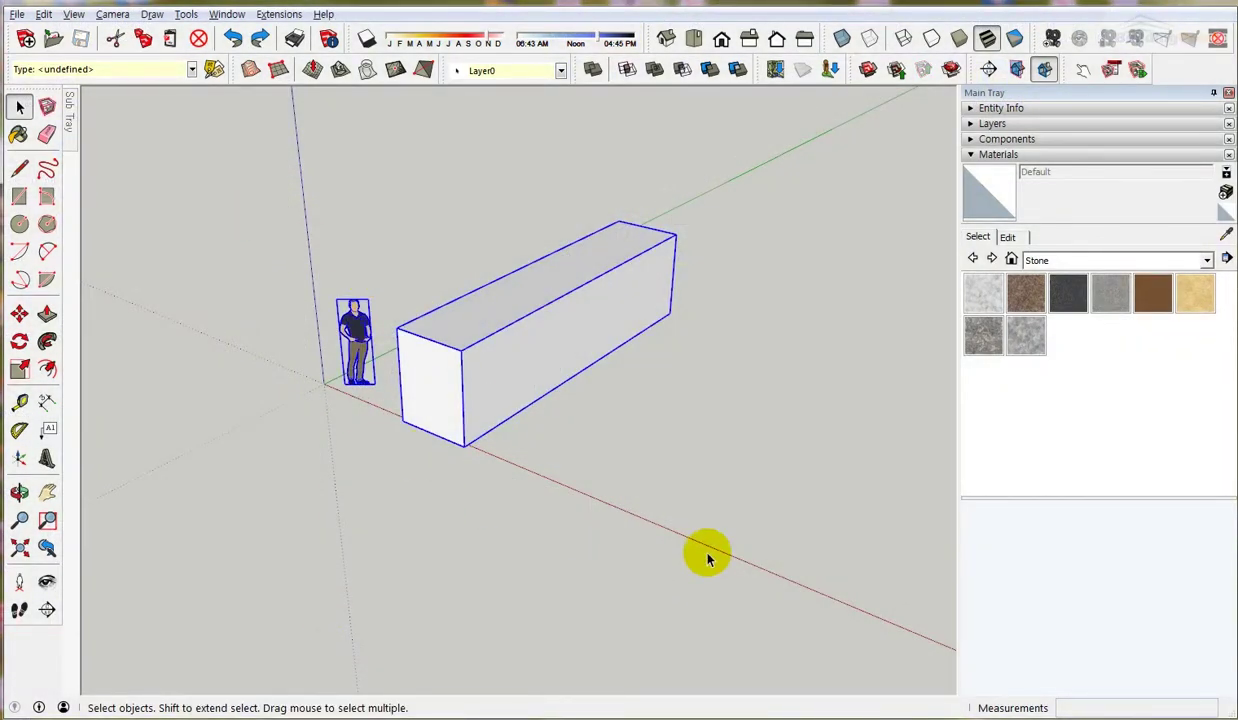
click(633, 566)
click(519, 326)
middle_drag(575, 511, 551, 337)
scroll(551, 337, up, 3)
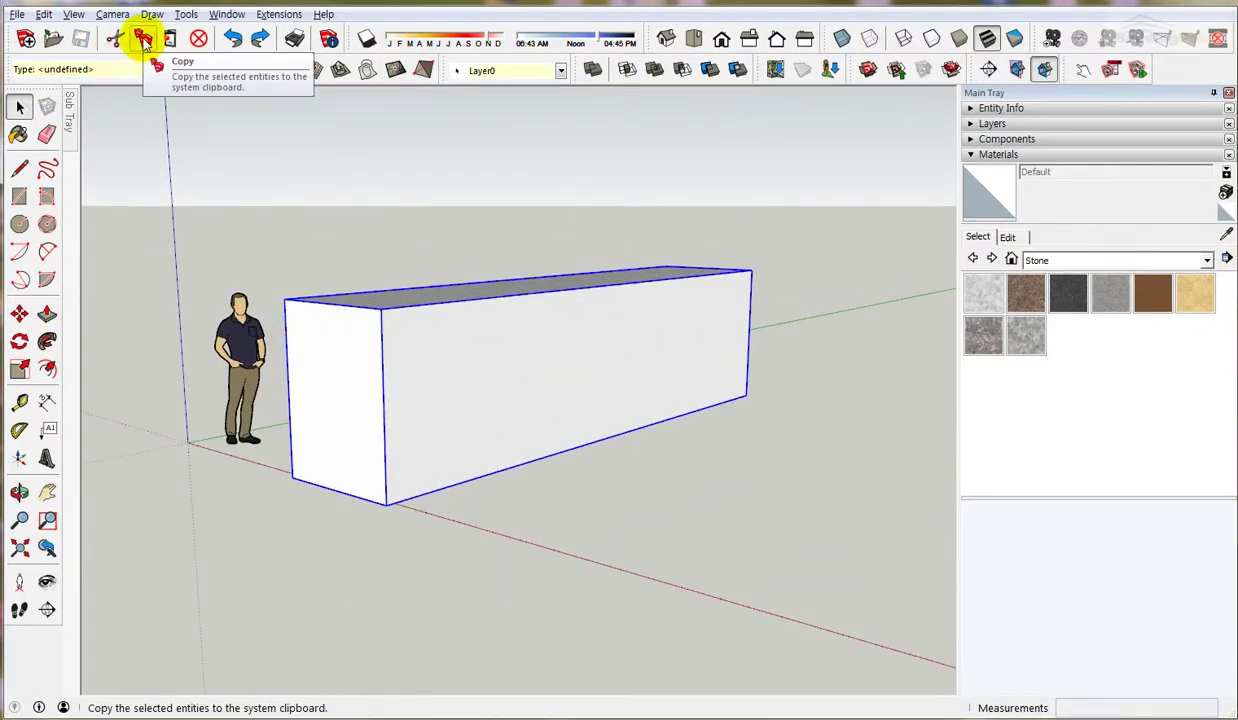
click(144, 40)
Switch back to the model with the three figures and paste the copied box, placing it behind the figures.
mouse_move(379, 718)
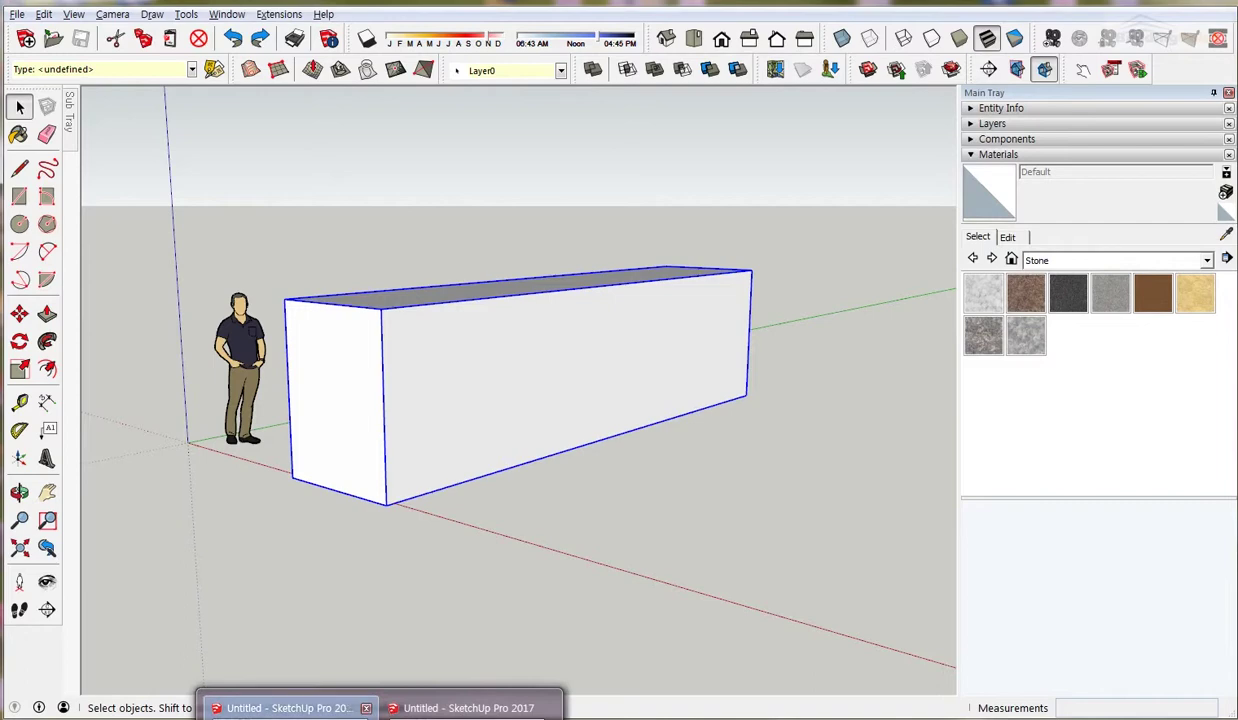
click(475, 712)
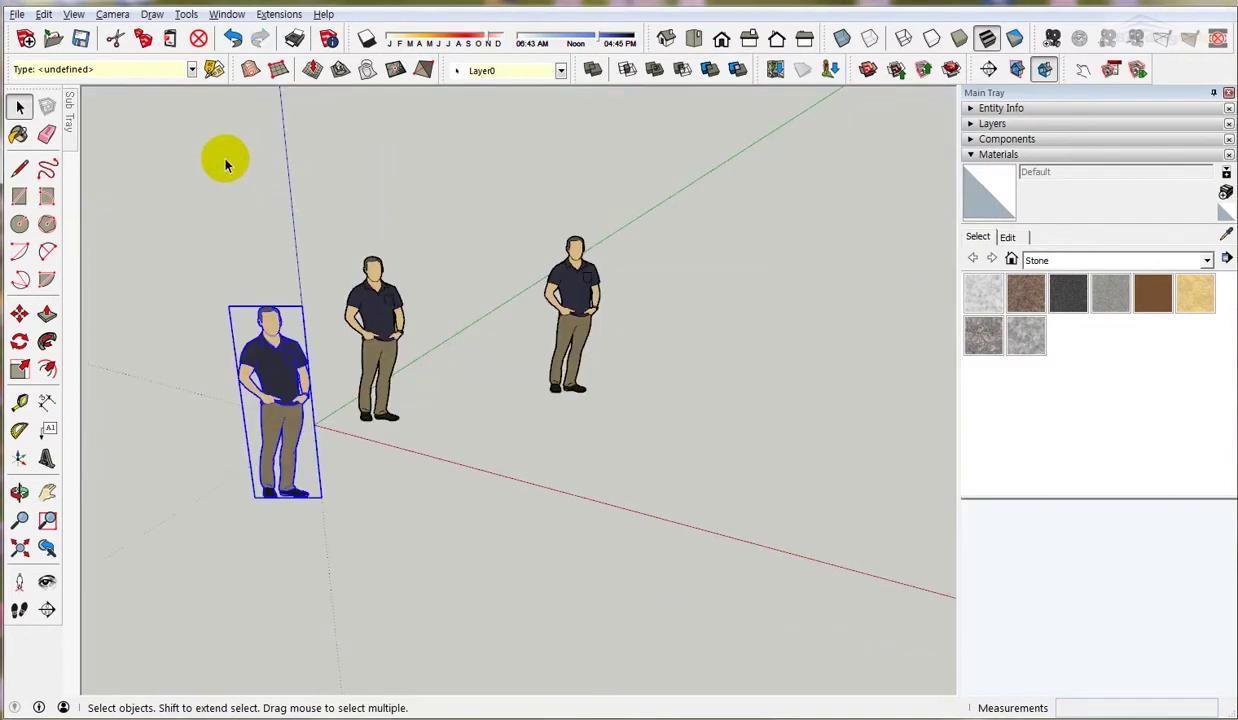
click(170, 39)
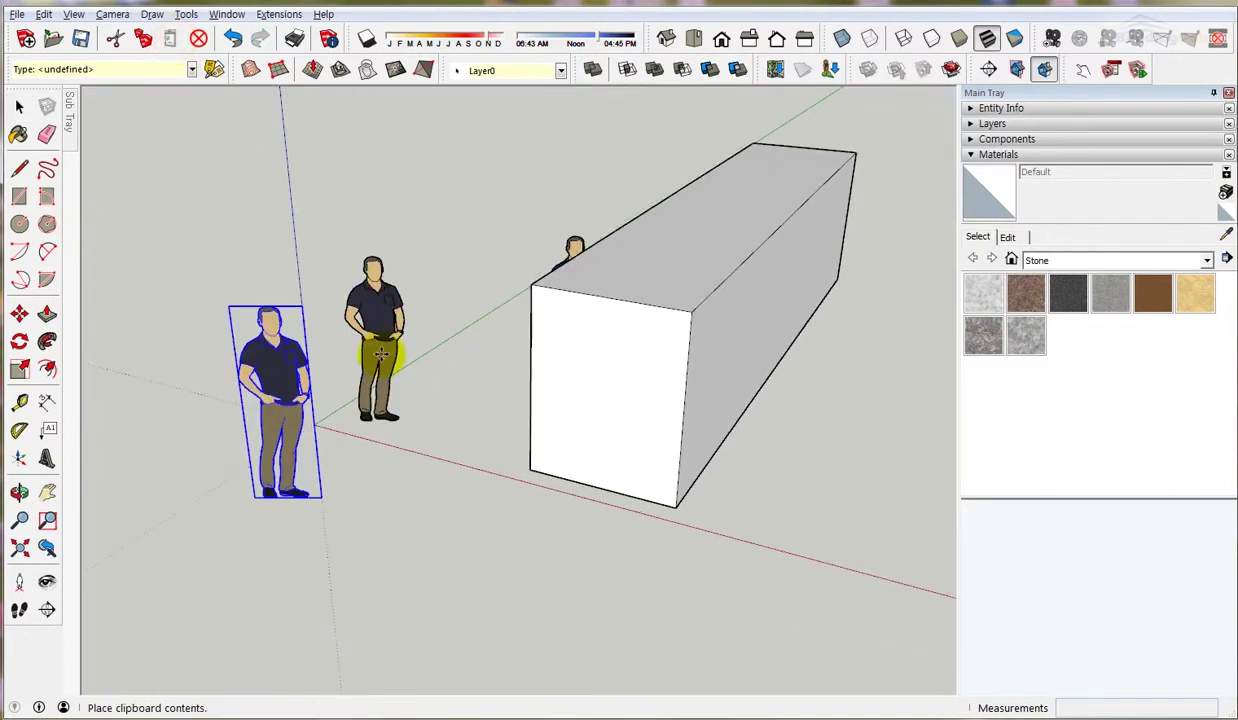
click(50, 15)
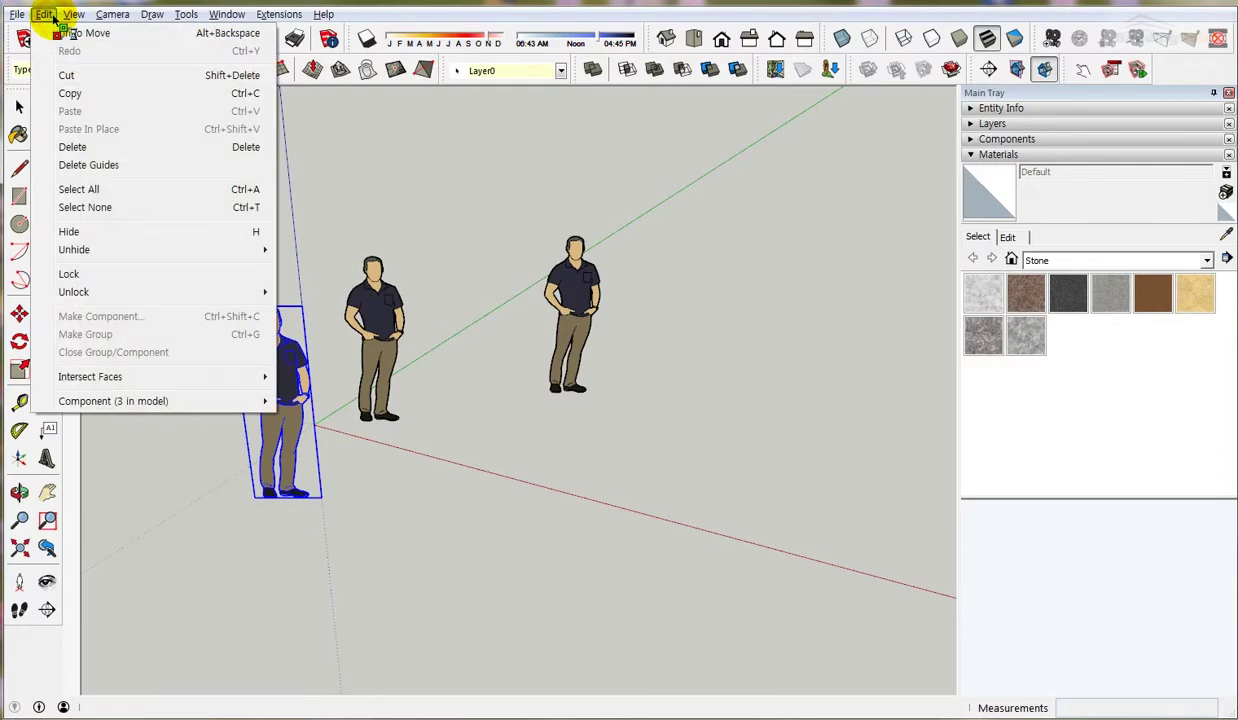
click(97, 115)
key(space)
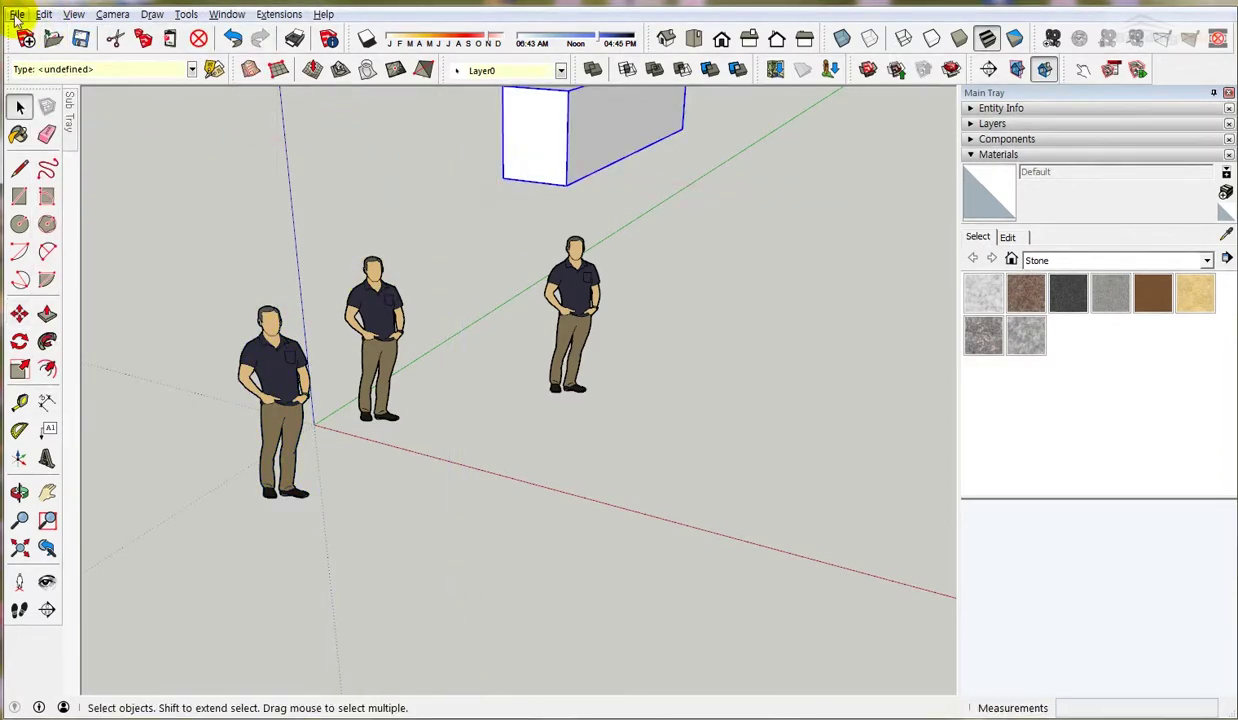
Paste the copied box in place at its original coordinates and delete that pasted box again.
click(460, 162)
key(ctrl+shift+v)
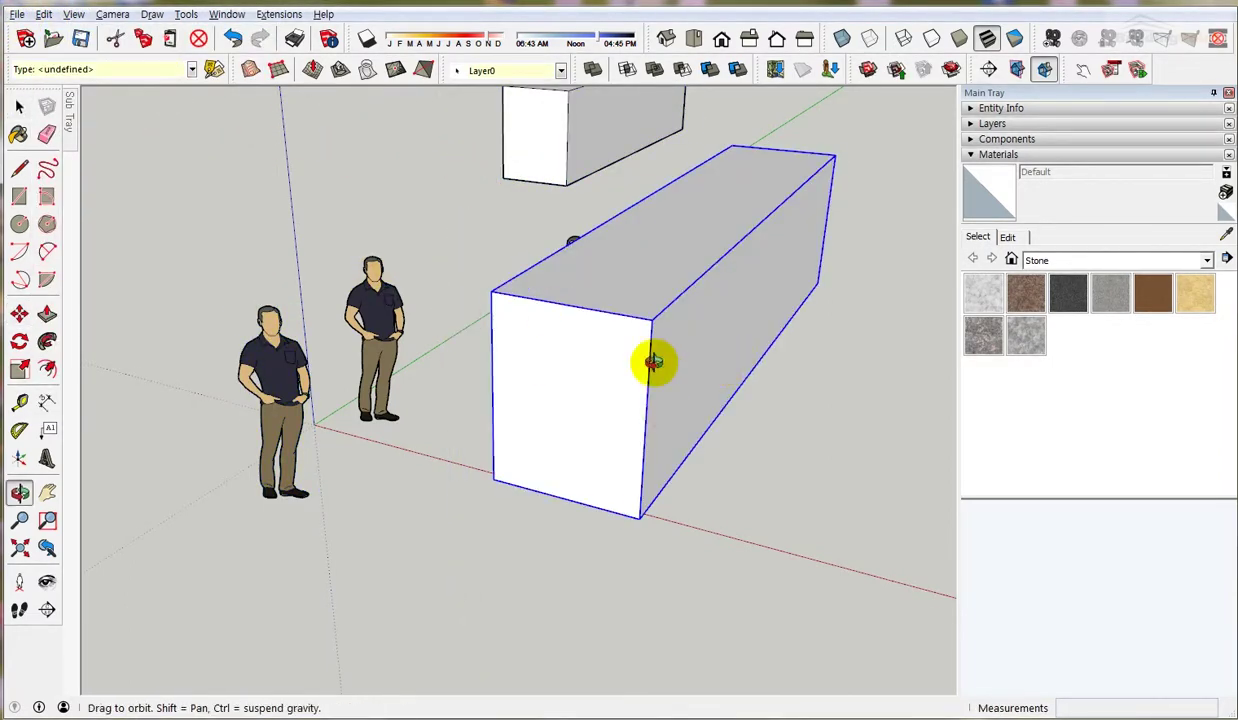
middle_drag(655, 362, 354, 387)
scroll(456, 401, down, 3)
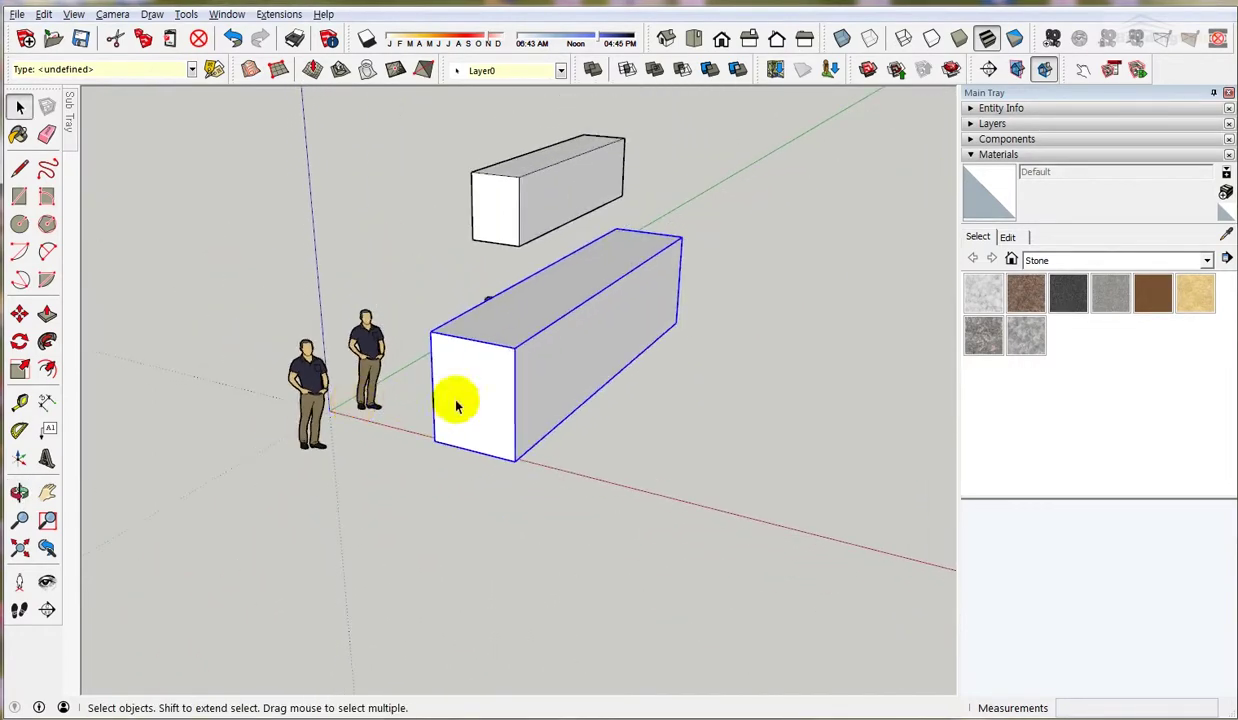
scroll(462, 315, up, 3)
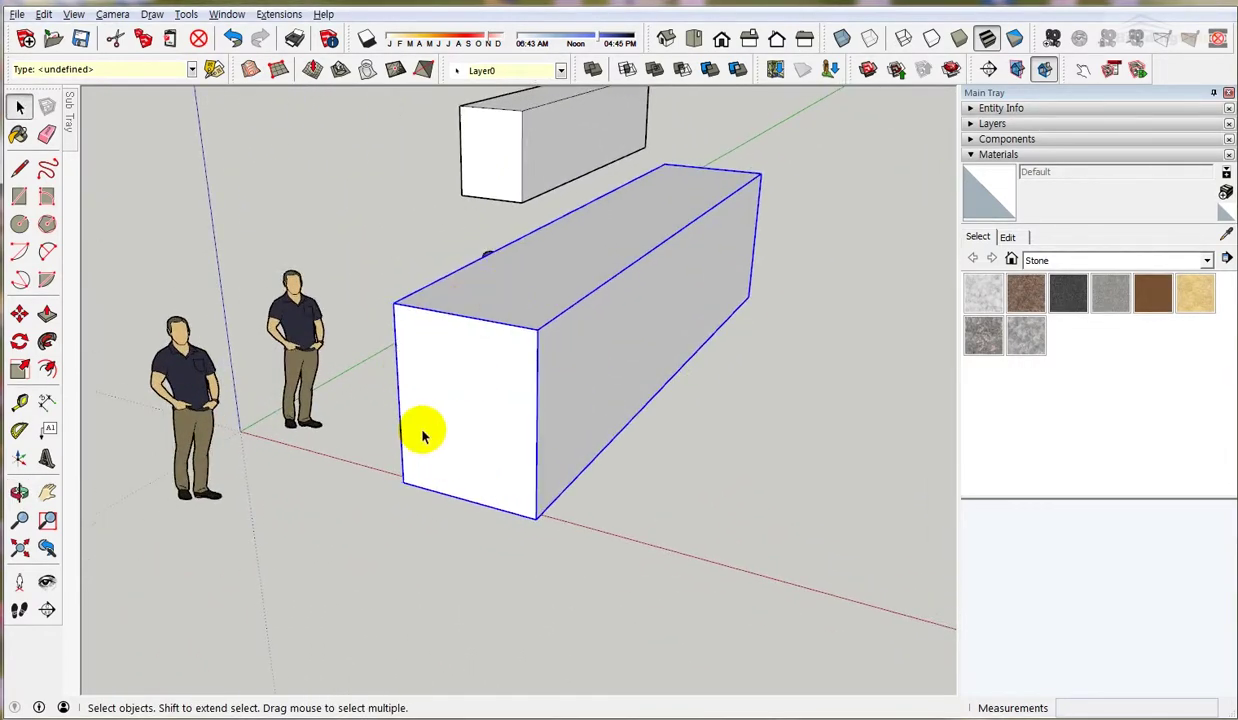
key(Delete)
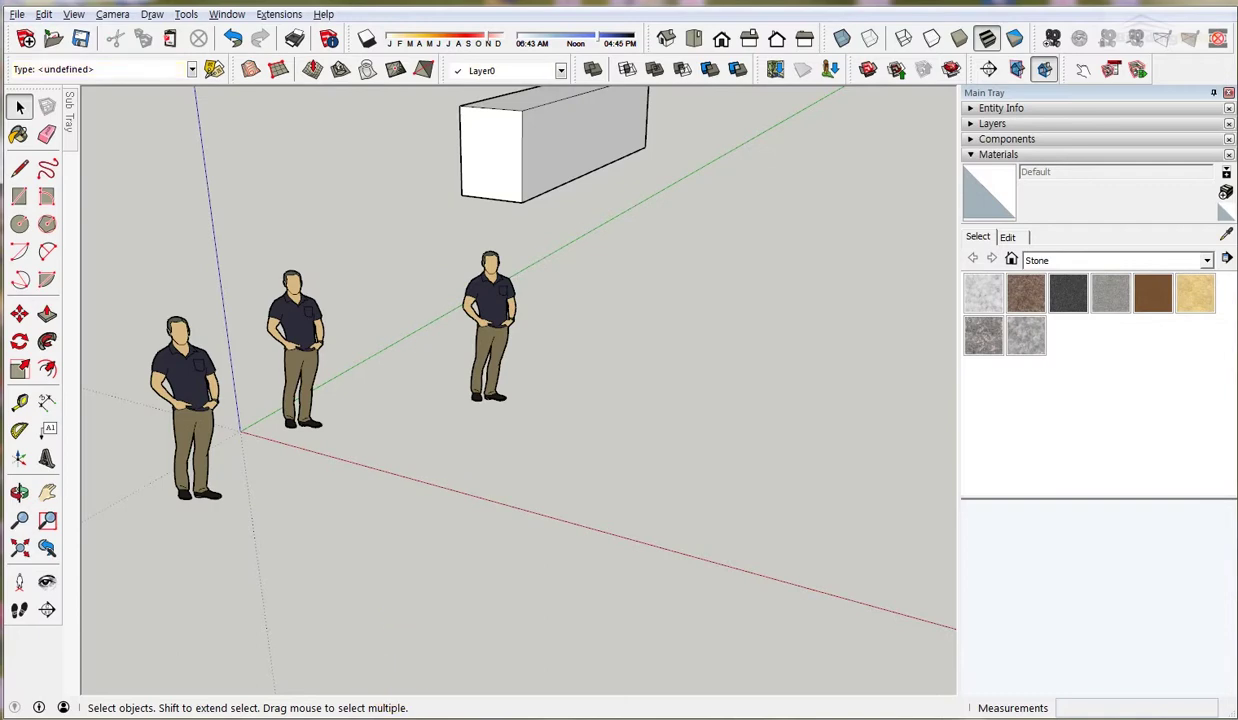
Switch to the other SketchUp window, delete the long box there and undo the deletion.
key(alt+Tab)
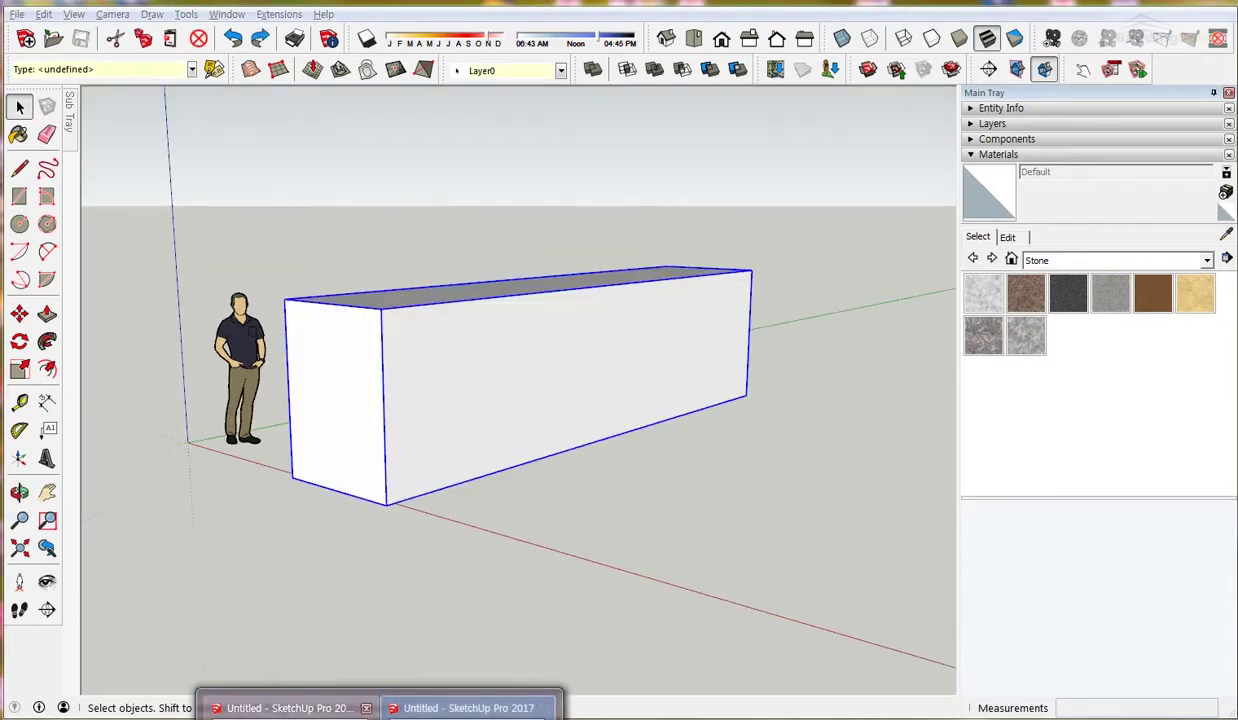
middle_drag(405, 537, 474, 444)
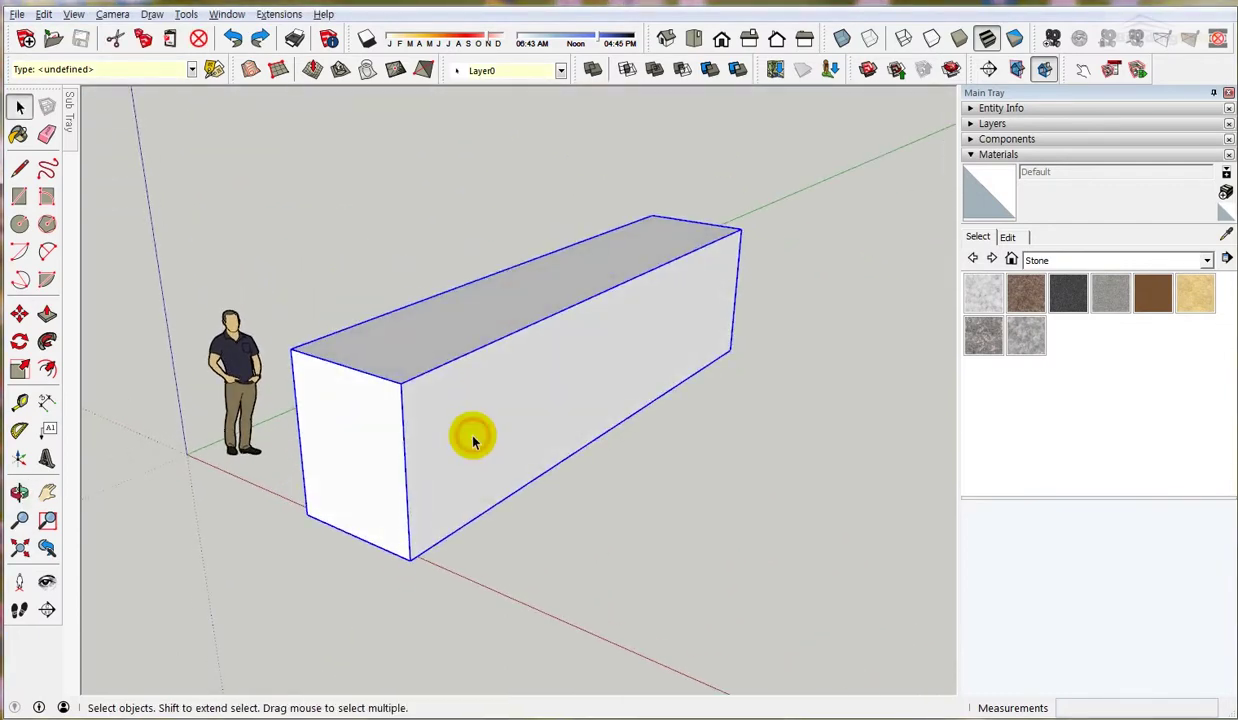
key(Delete)
key(ctrl+z)
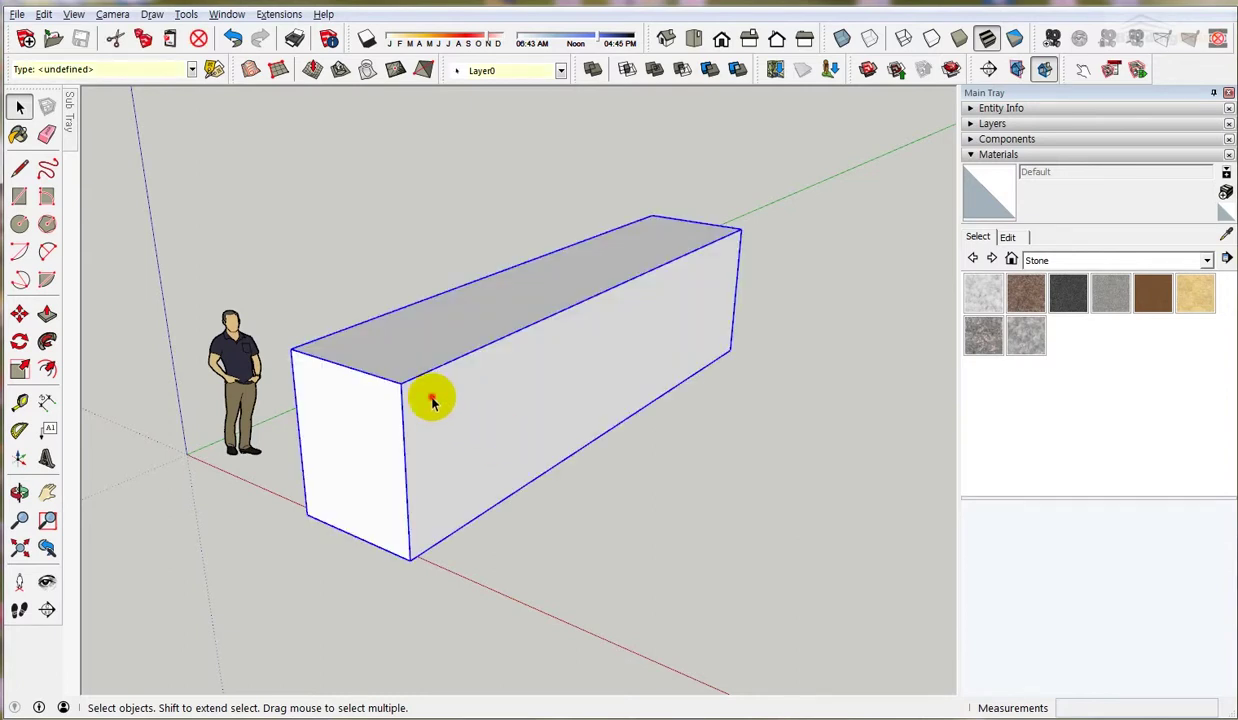
Inside the long box's group, draw a V on the front face below its upper edge and push it through to cut a notch.
double_click(432, 402)
key(l)
click(505, 337)
click(596, 380)
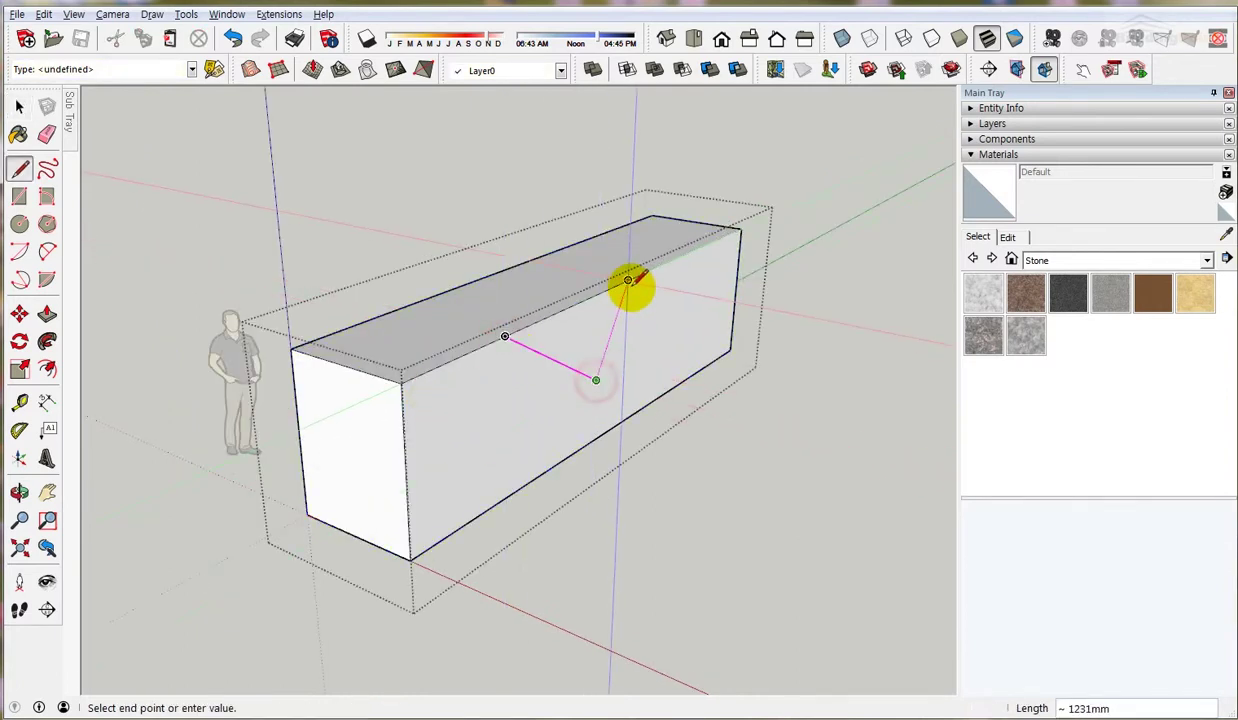
click(628, 279)
key(p)
drag(566, 331, 300, 350)
key(space)
click(818, 510)
Copy the notched box, switch to the model with the three figures and paste it in place at its original coordinates.
click(630, 320)
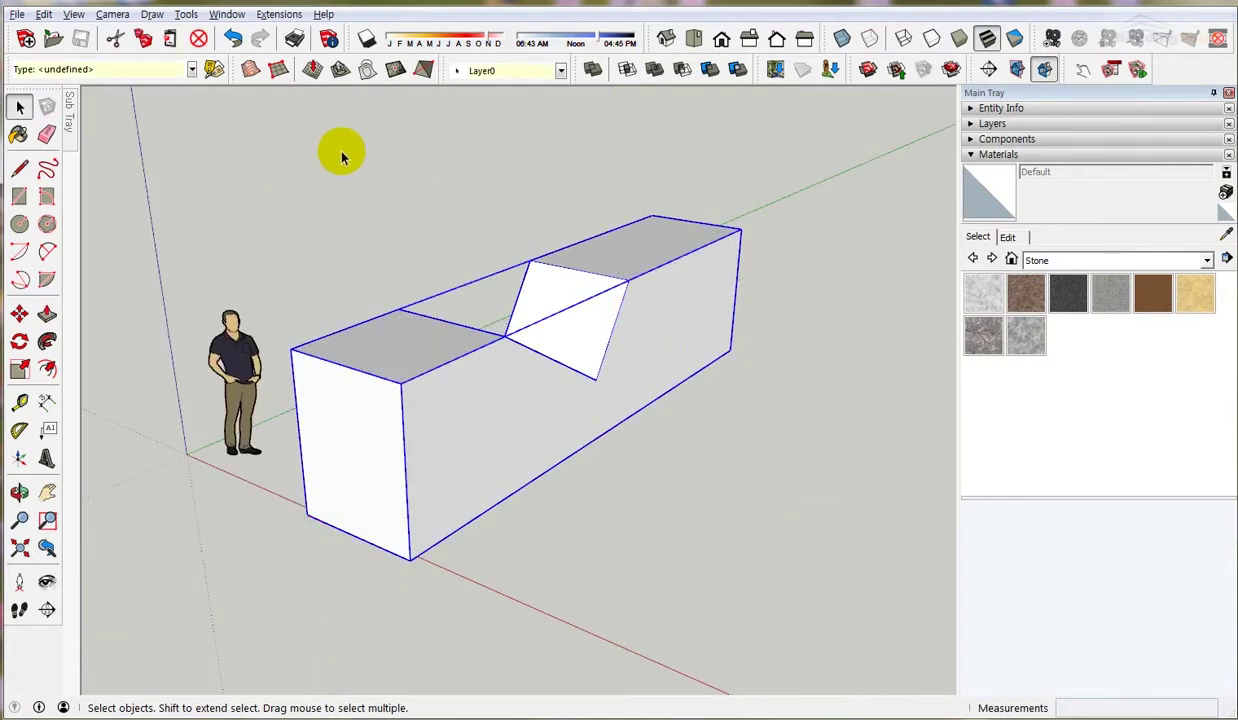
click(143, 43)
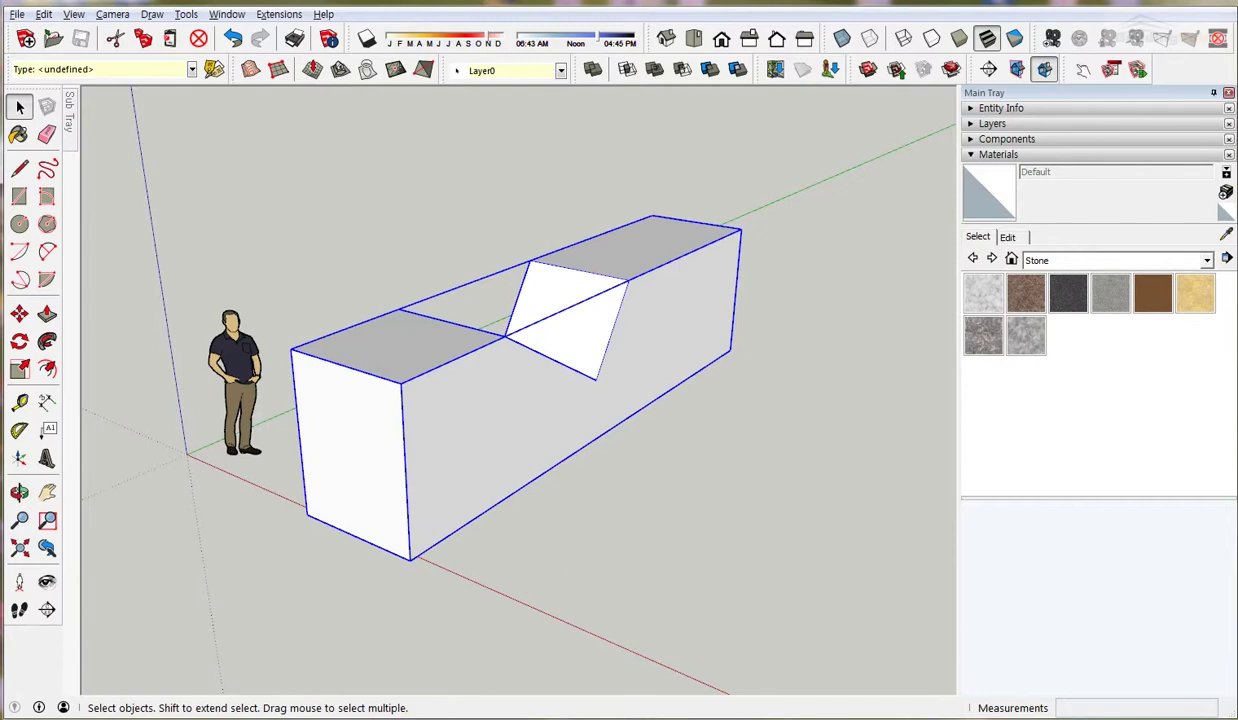
click(453, 705)
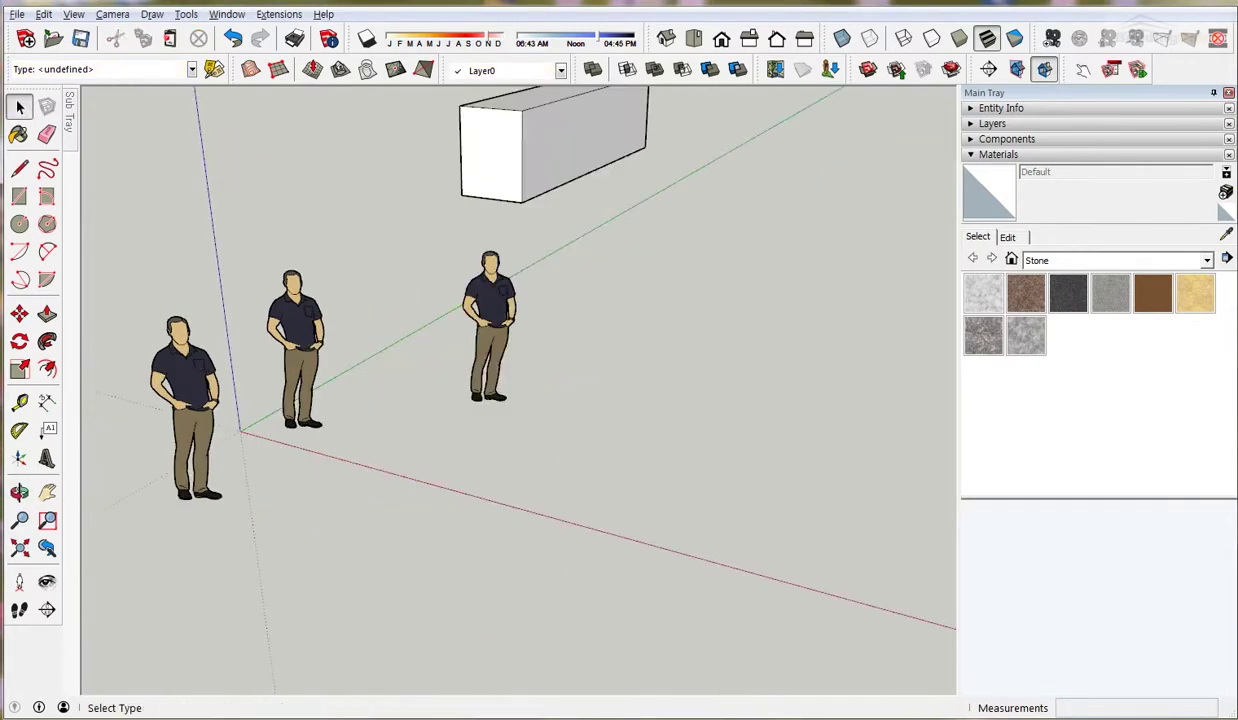
click(68, 14)
mouse_move(44, 14)
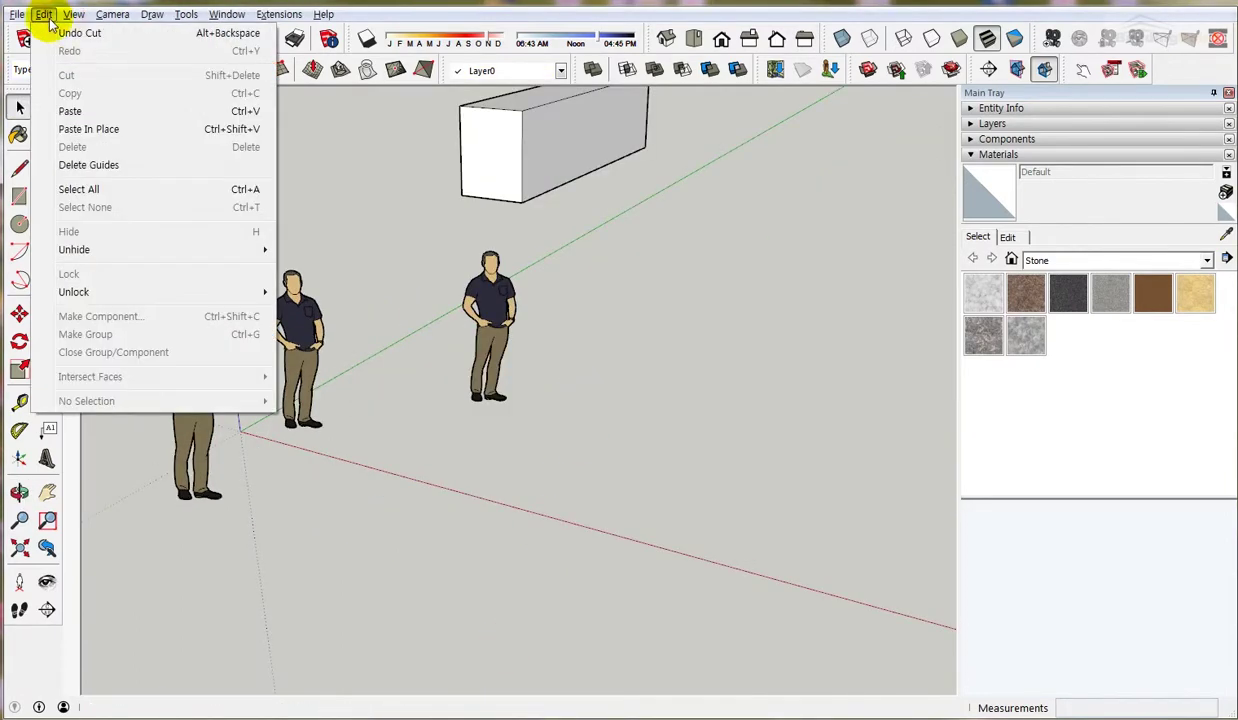
click(88, 128)
middle_drag(506, 420, 279, 420)
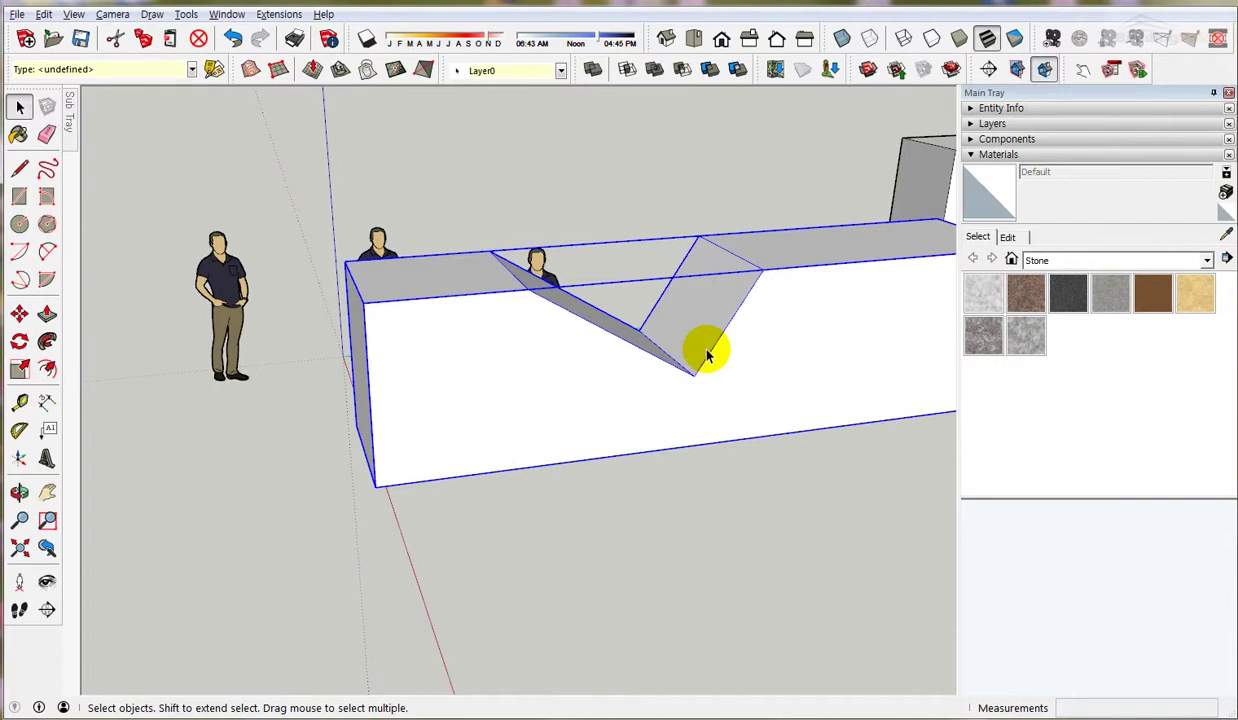
Place three guide lines parallel to the notched box's long edges, the first two offset about 1267 mm and 1713 mm, and delete all guides.
click(44, 14)
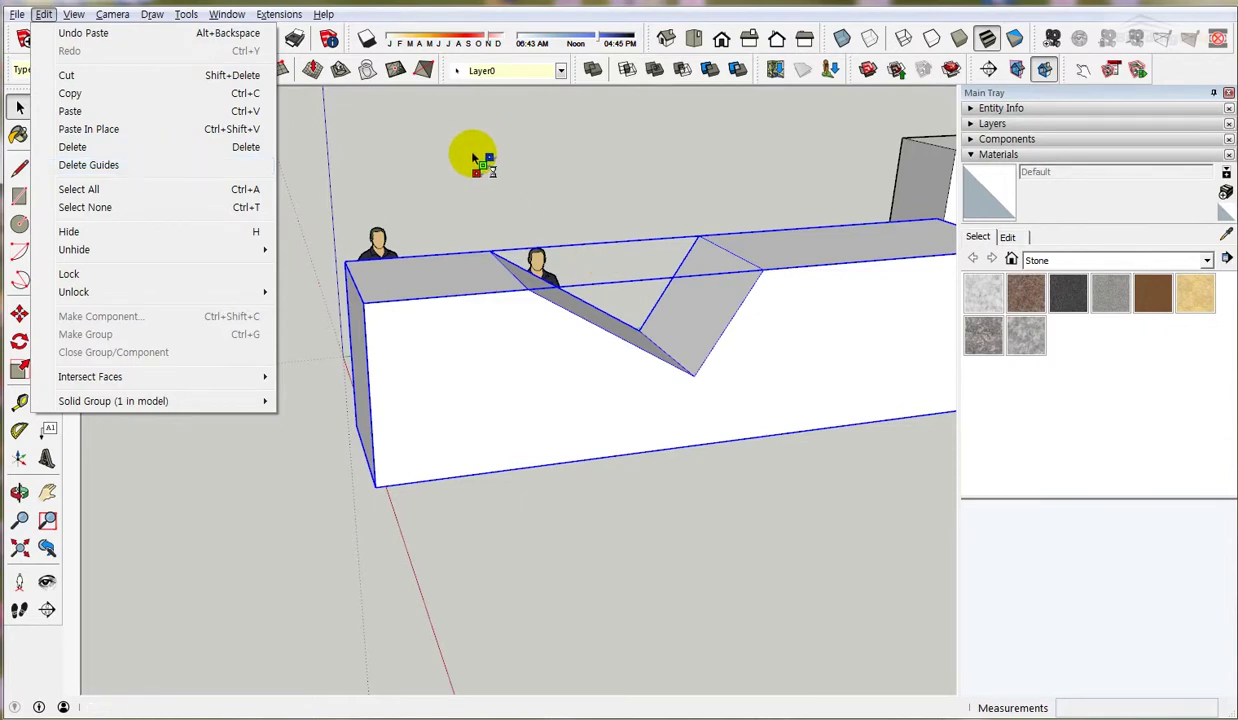
click(450, 127)
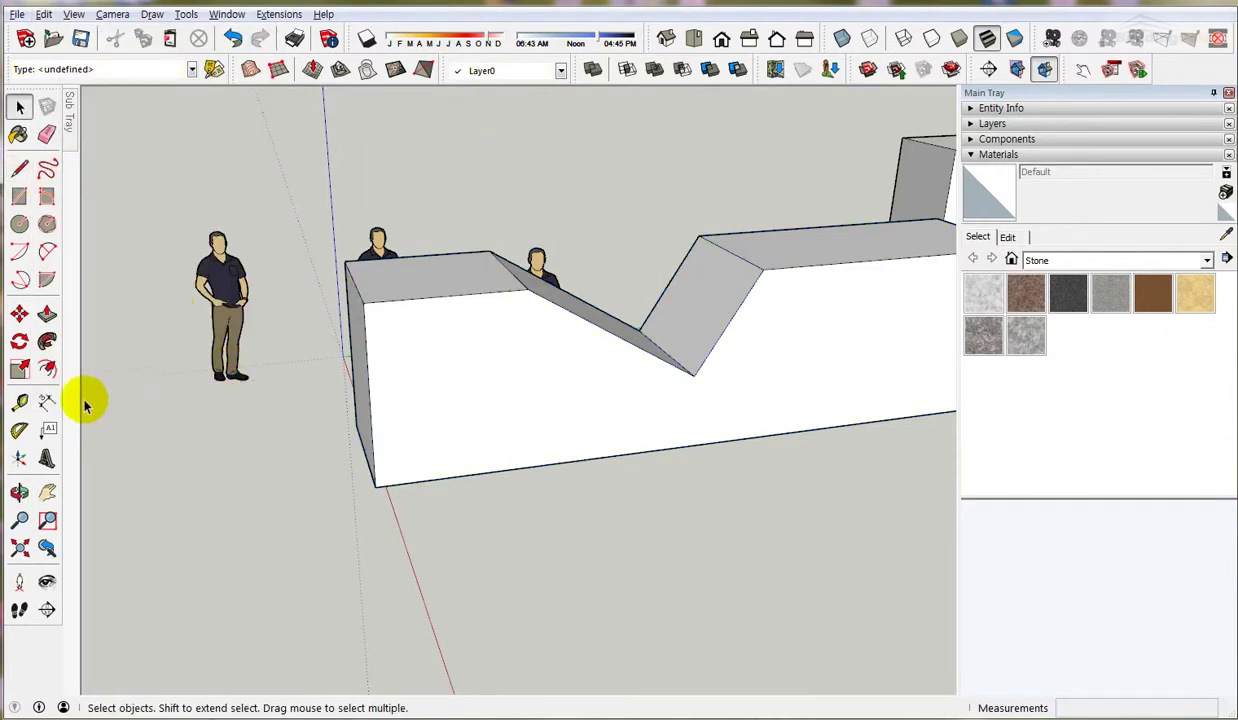
click(19, 401)
middle_drag(595, 452, 540, 515)
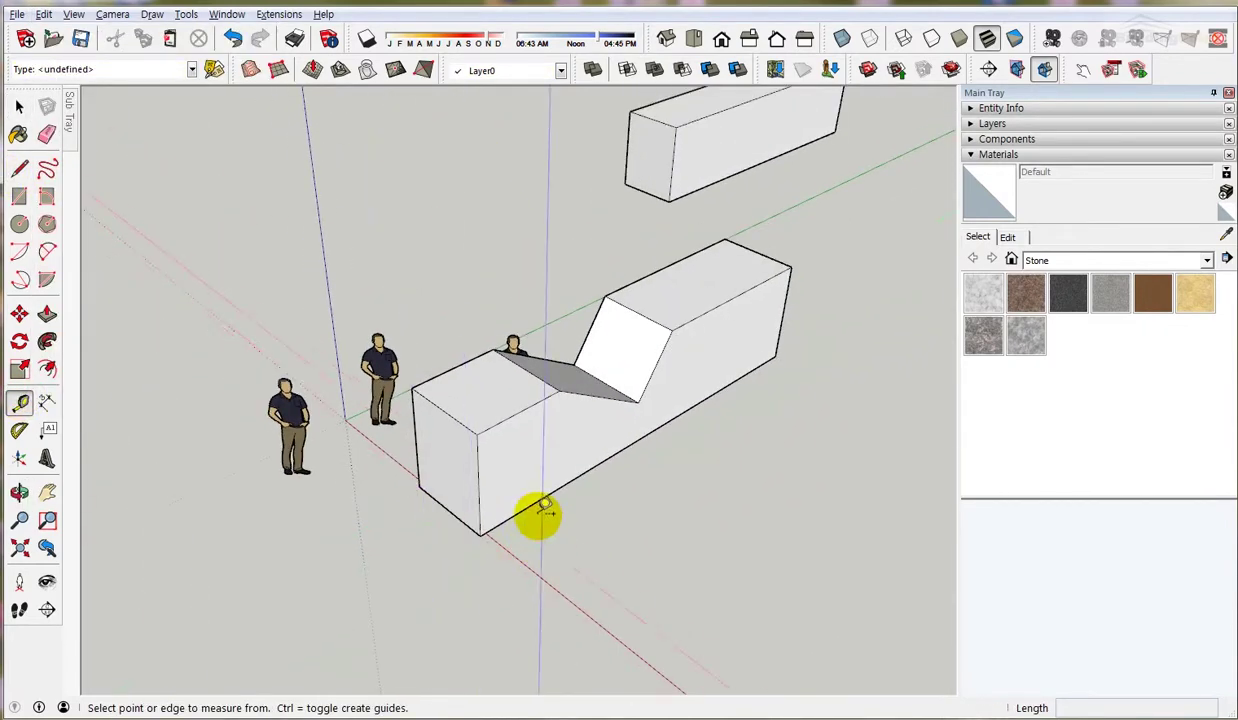
click(544, 503)
click(705, 465)
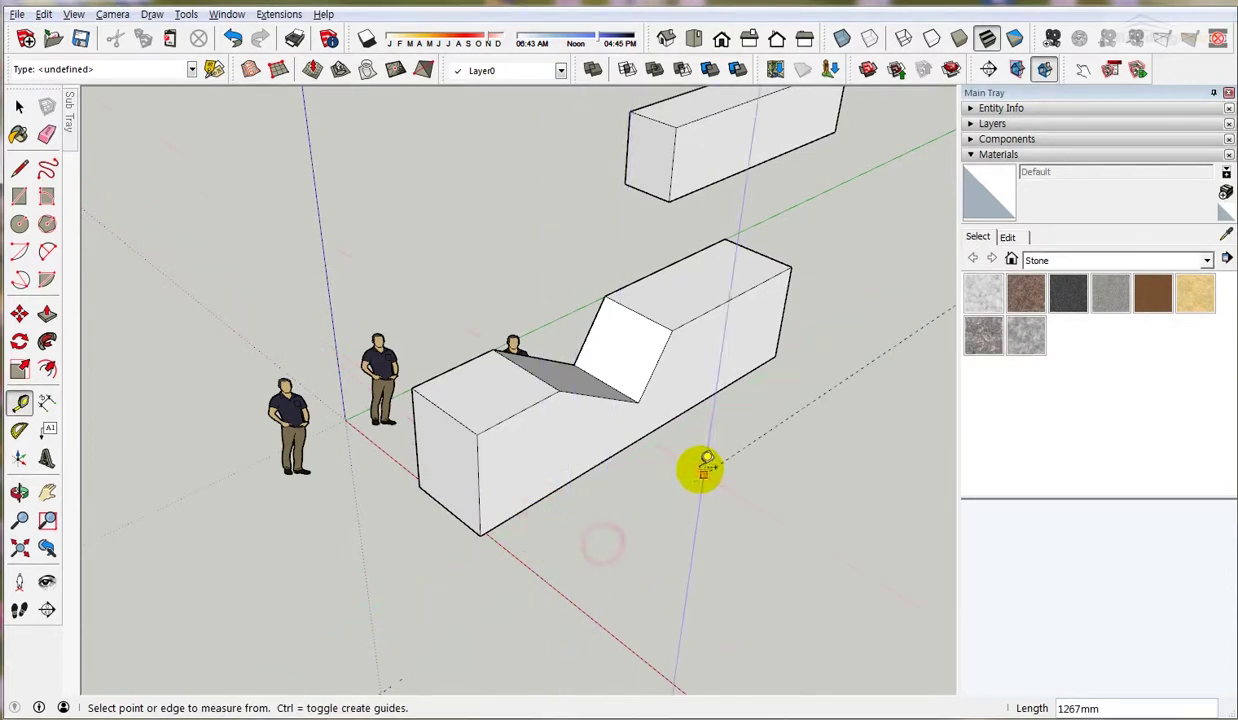
click(697, 317)
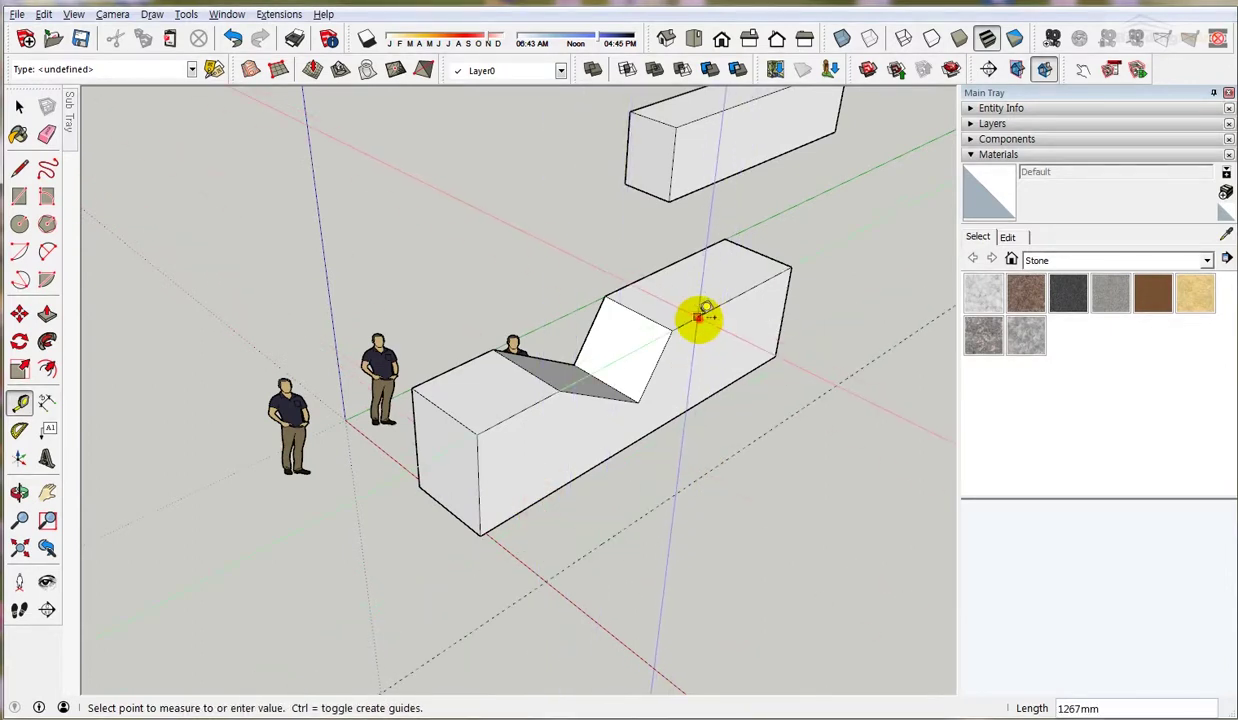
click(710, 208)
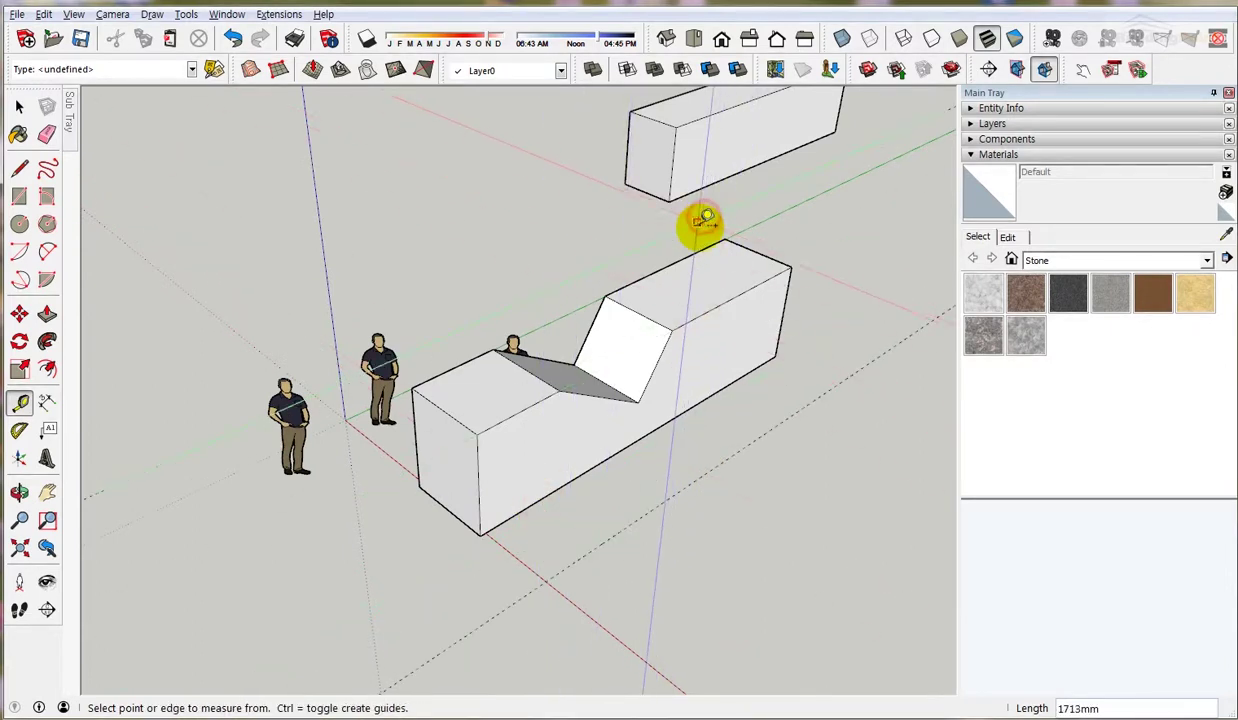
click(645, 278)
click(540, 215)
middle_drag(482, 345, 308, 206)
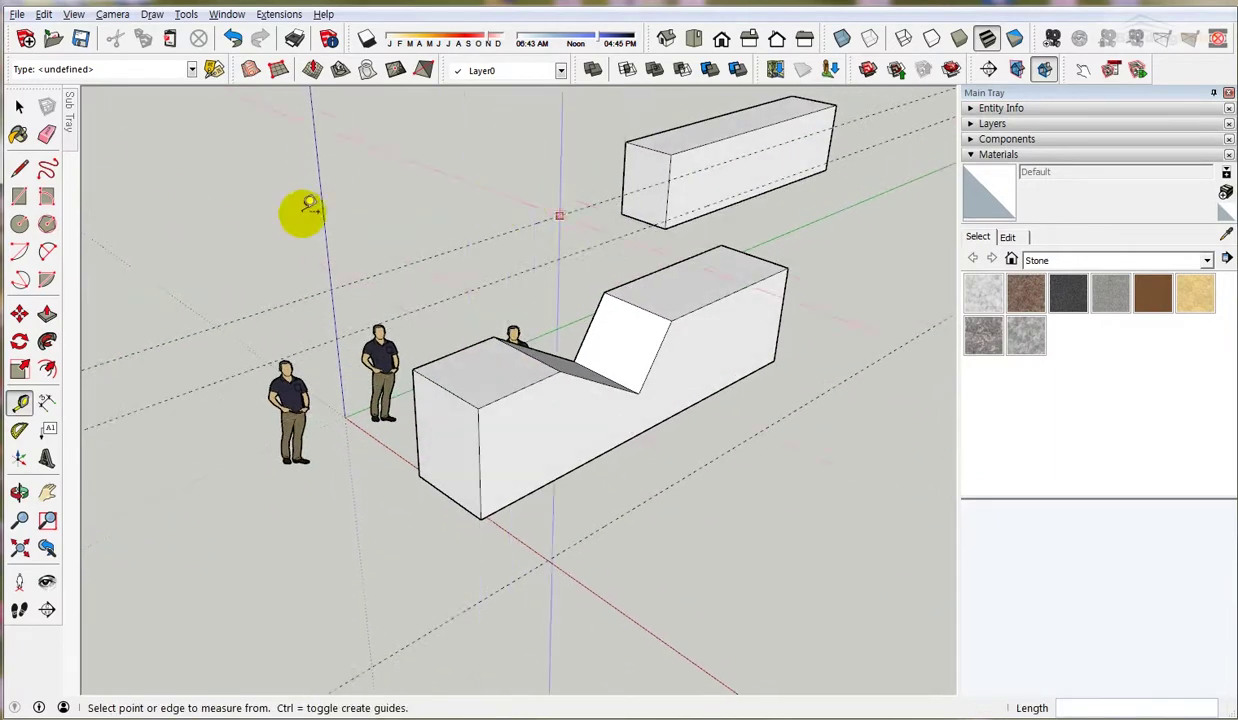
click(44, 14)
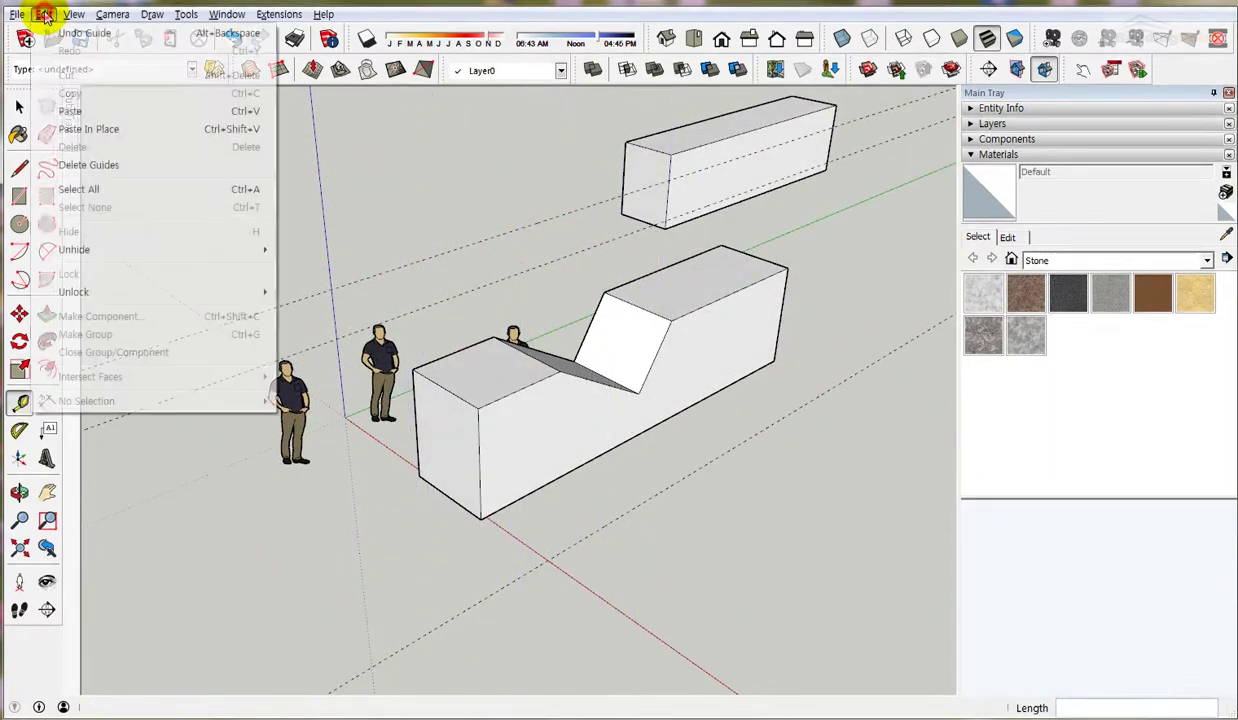
click(103, 167)
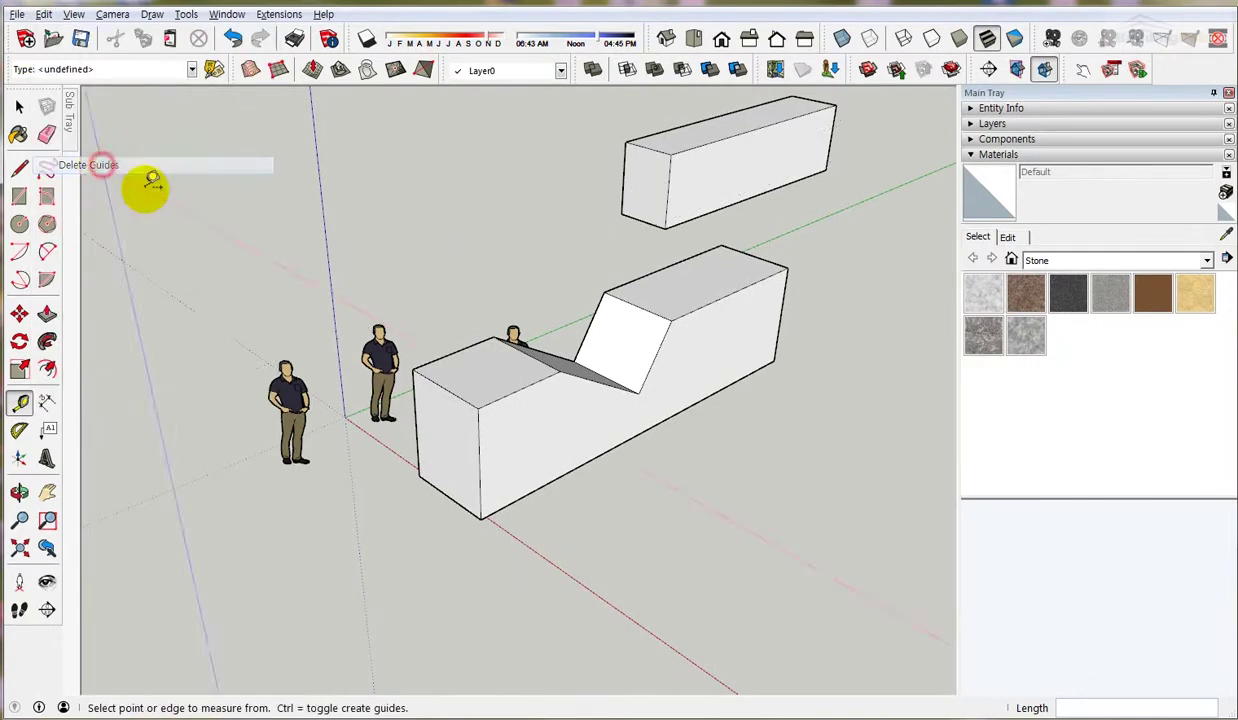
Select all objects in the model and clear the selection with Select None.
click(44, 14)
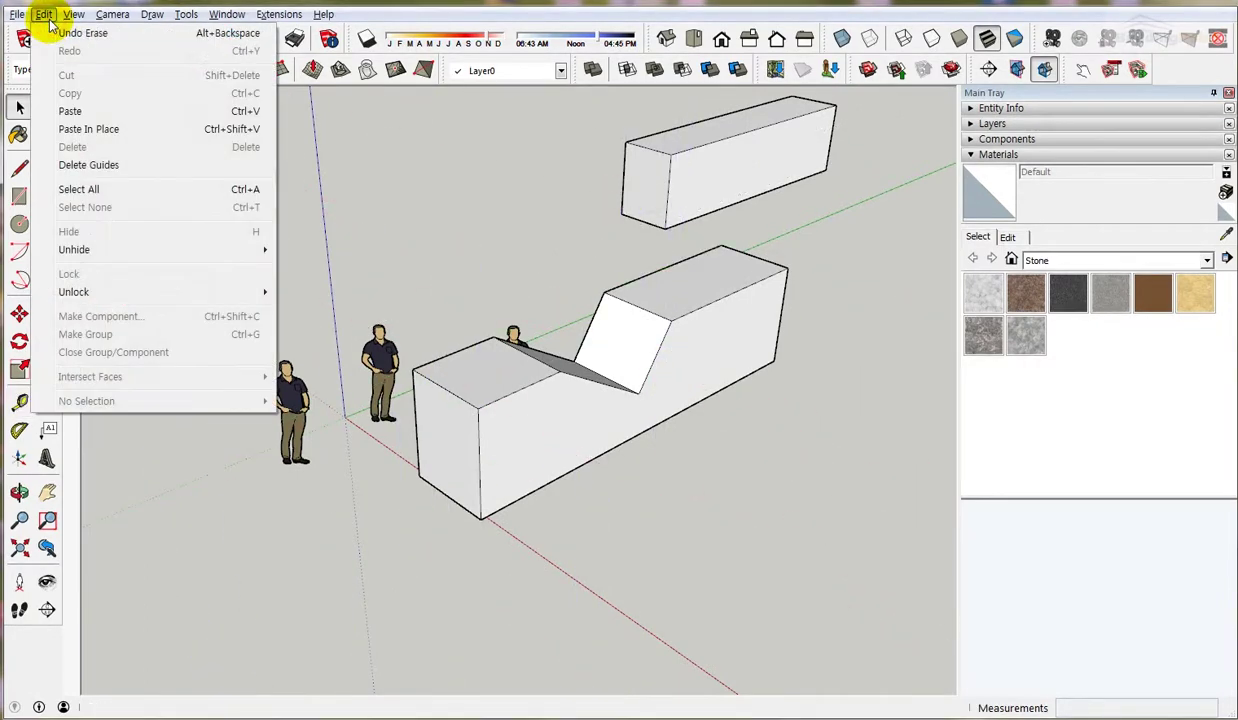
click(150, 199)
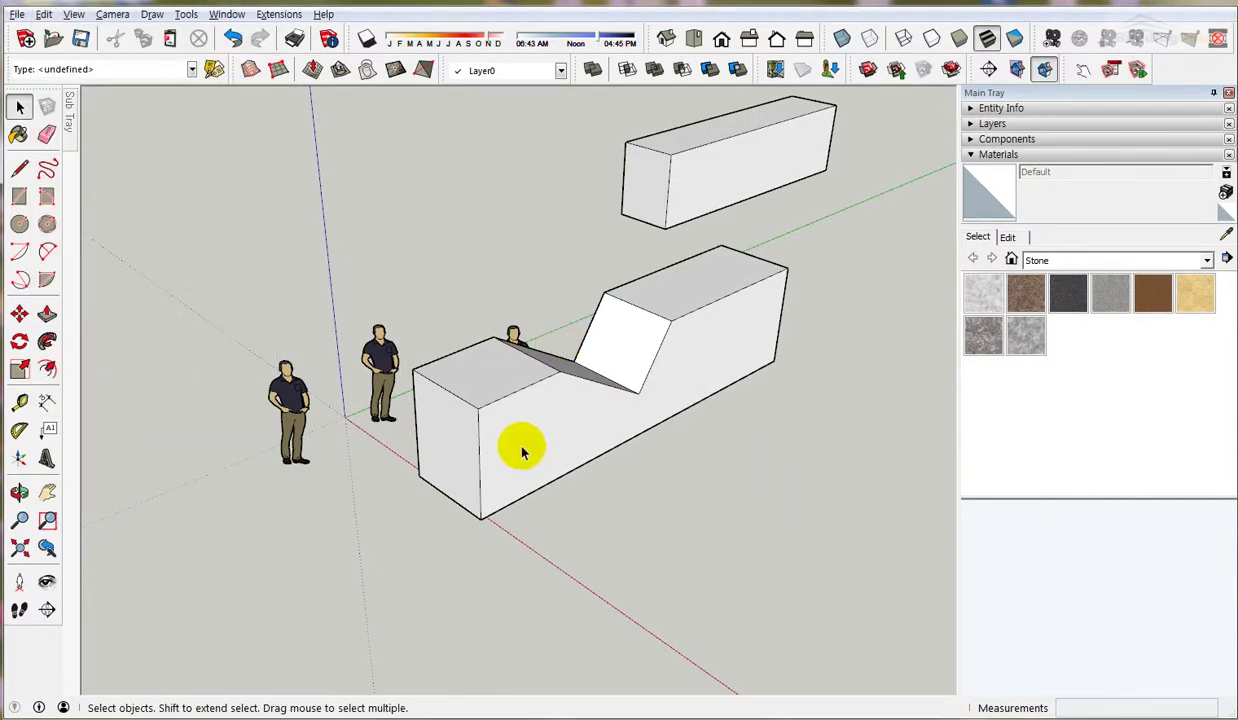
scroll(514, 448, down, 2)
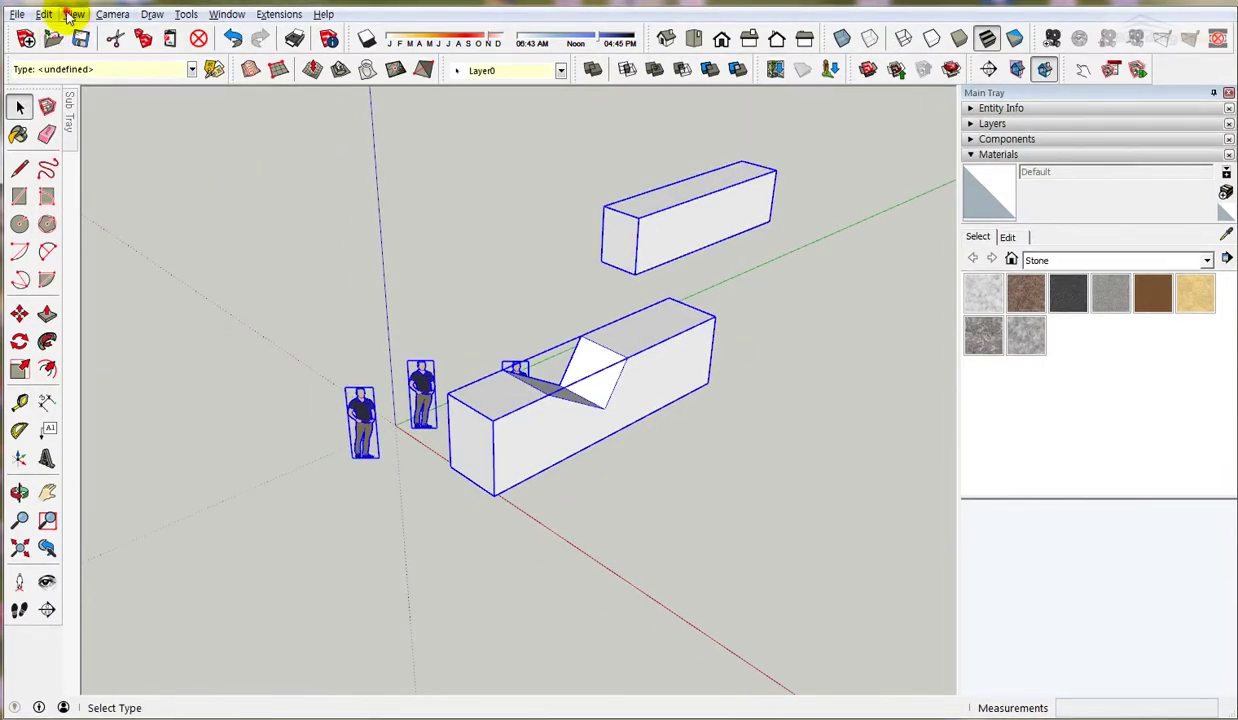
click(22, 14)
mouse_move(44, 14)
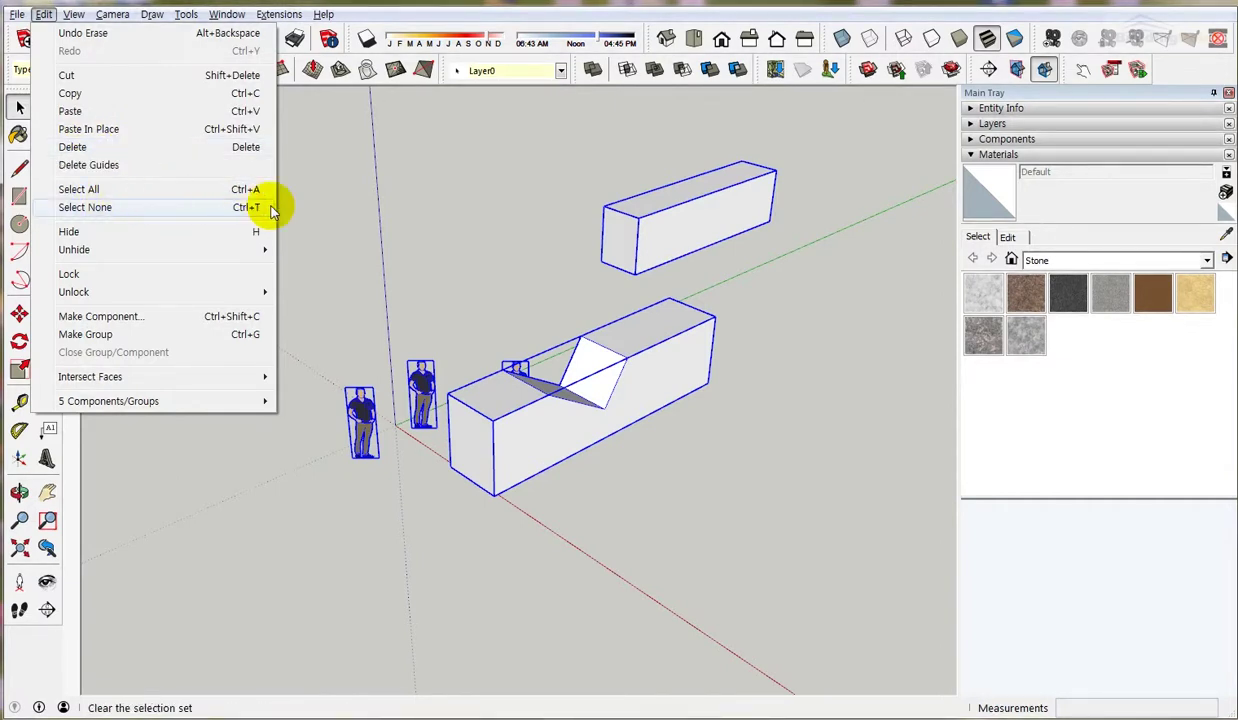
click(88, 208)
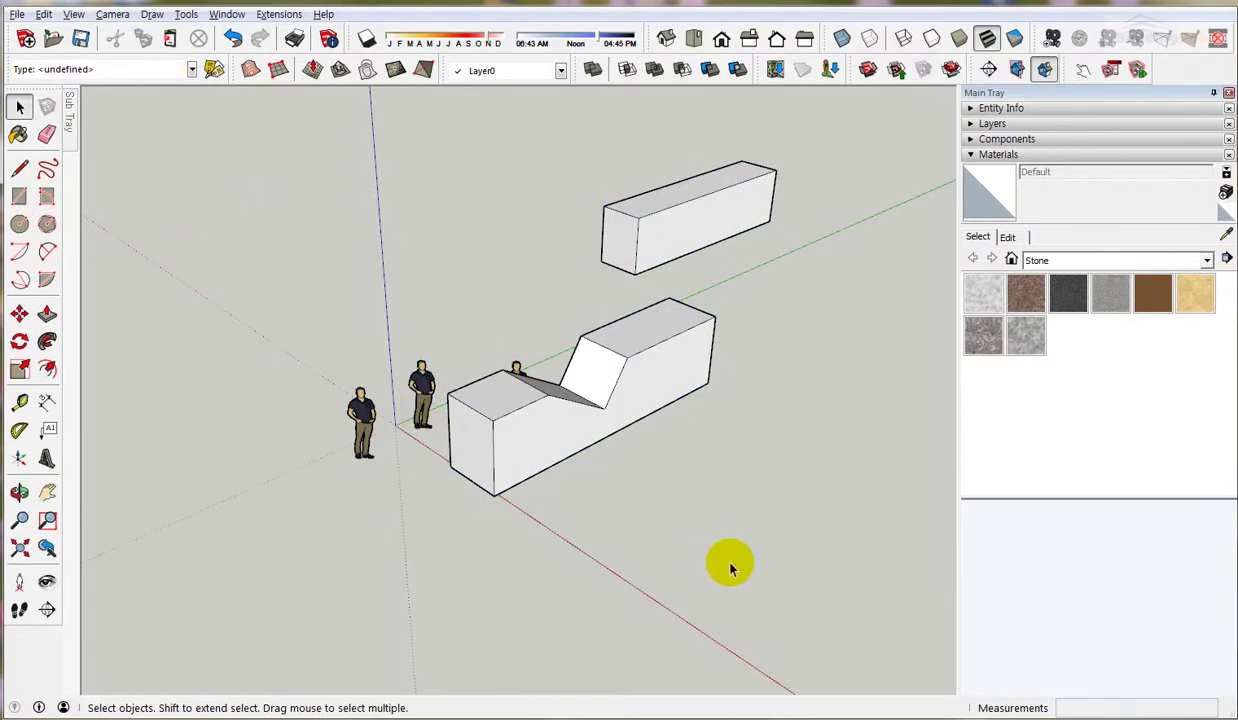
drag(645, 505, 257, 251)
click(257, 251)
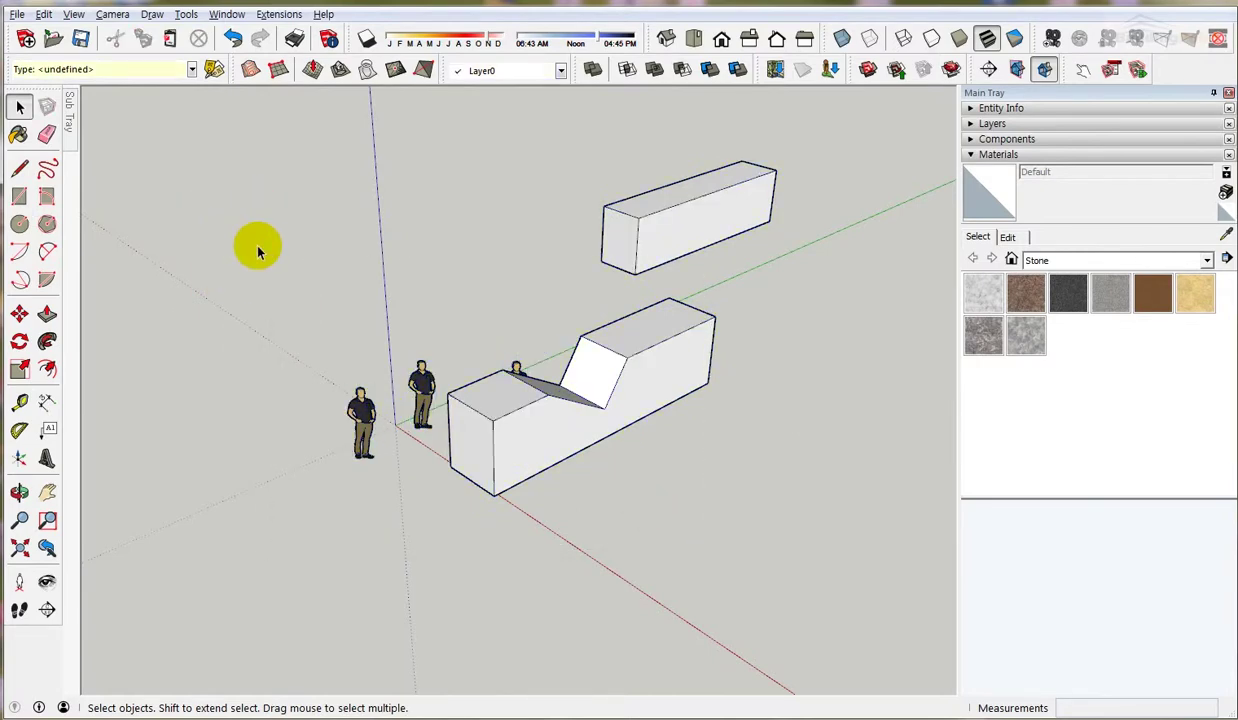
Select the notched box and hide it.
click(45, 14)
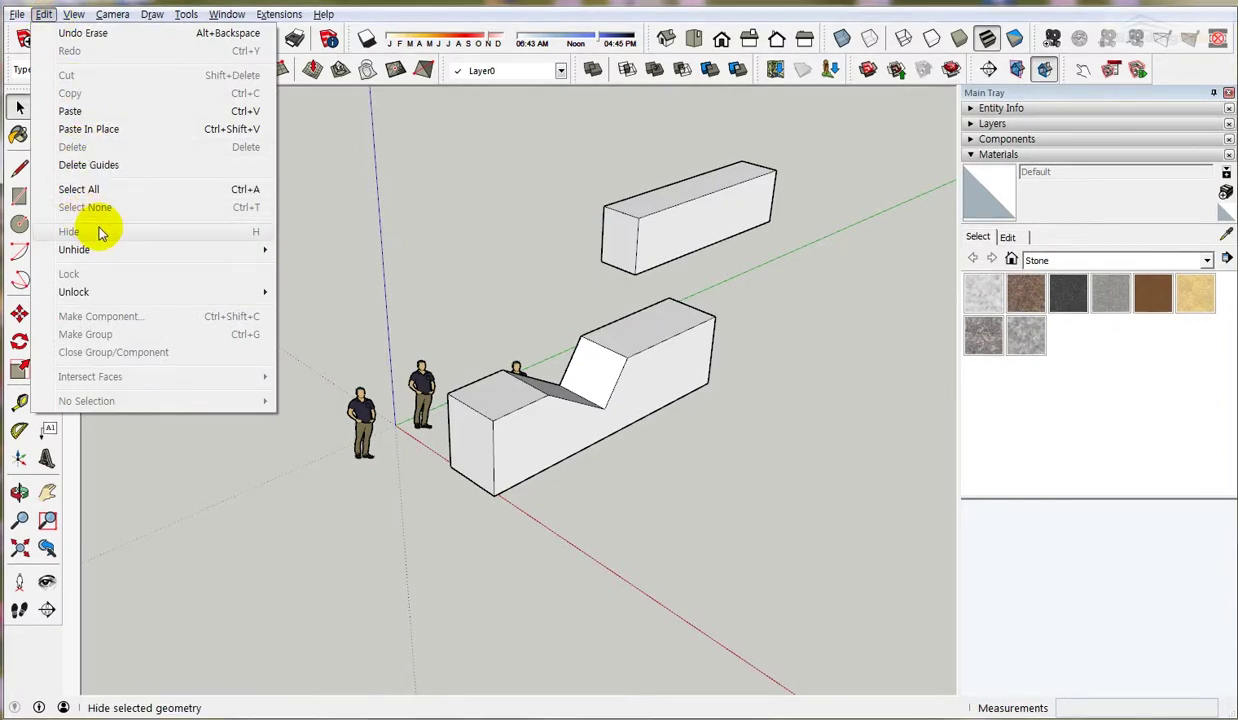
click(498, 184)
scroll(618, 420, up, 4)
click(603, 265)
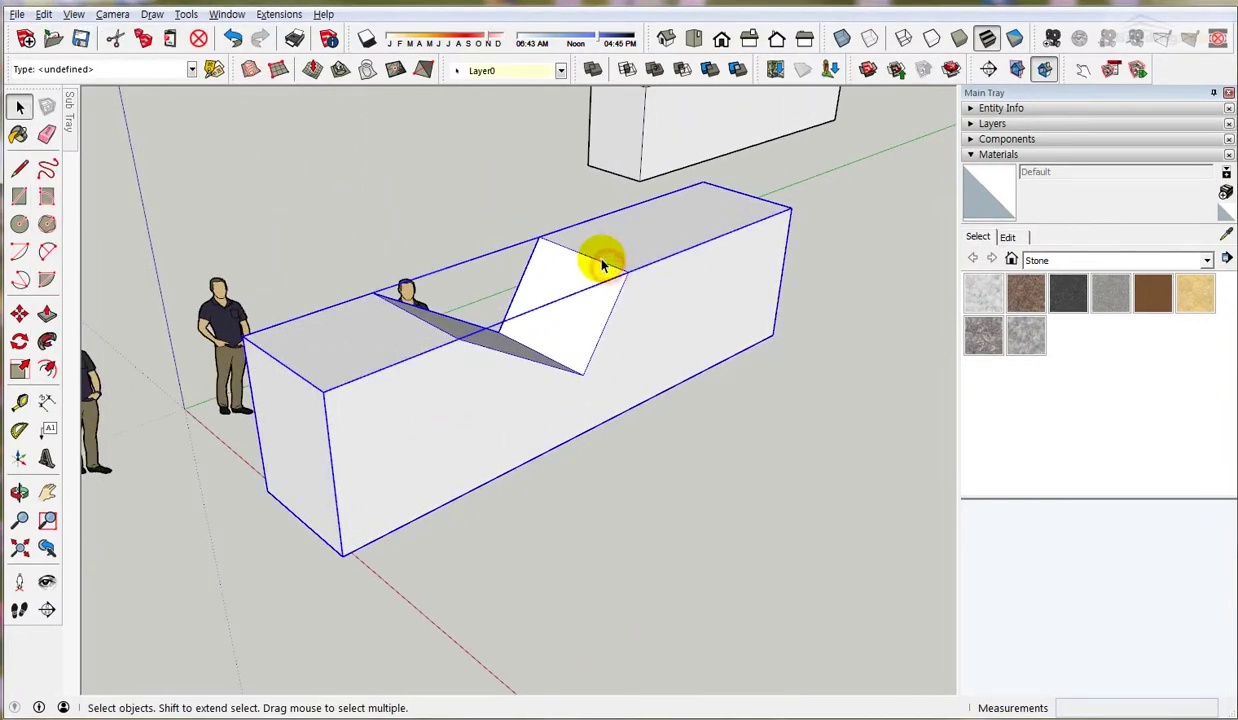
right_click(606, 245)
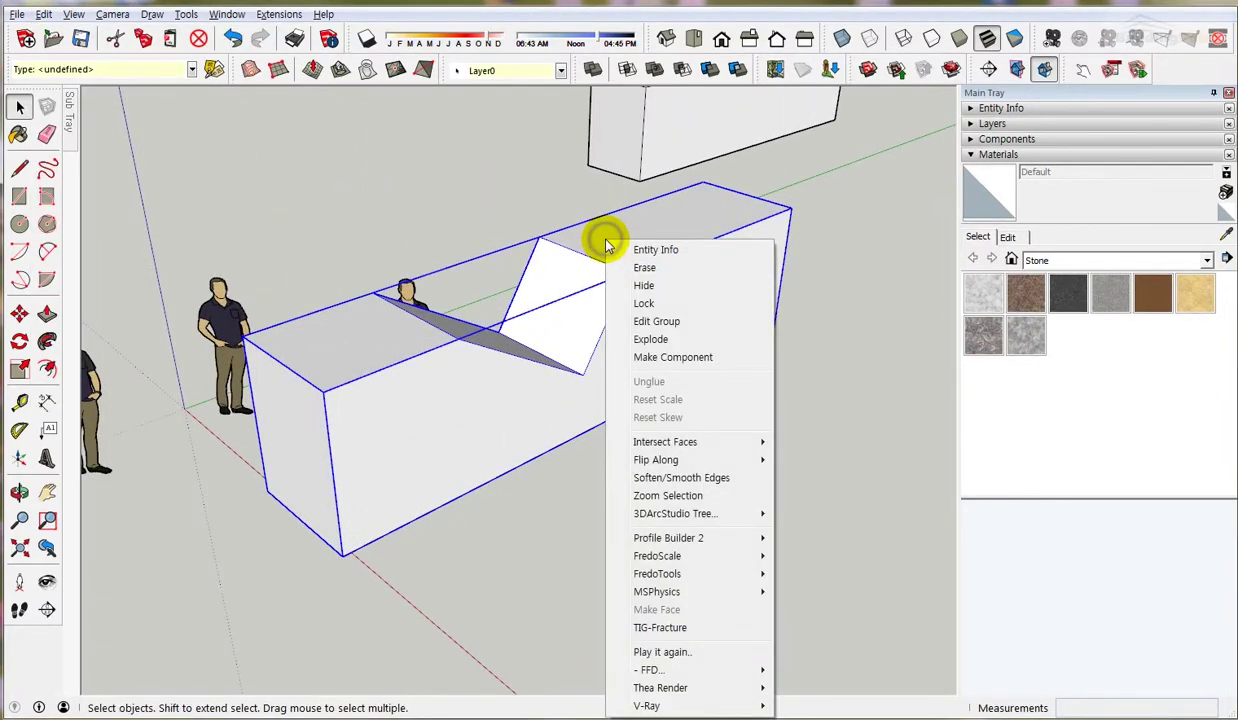
click(684, 293)
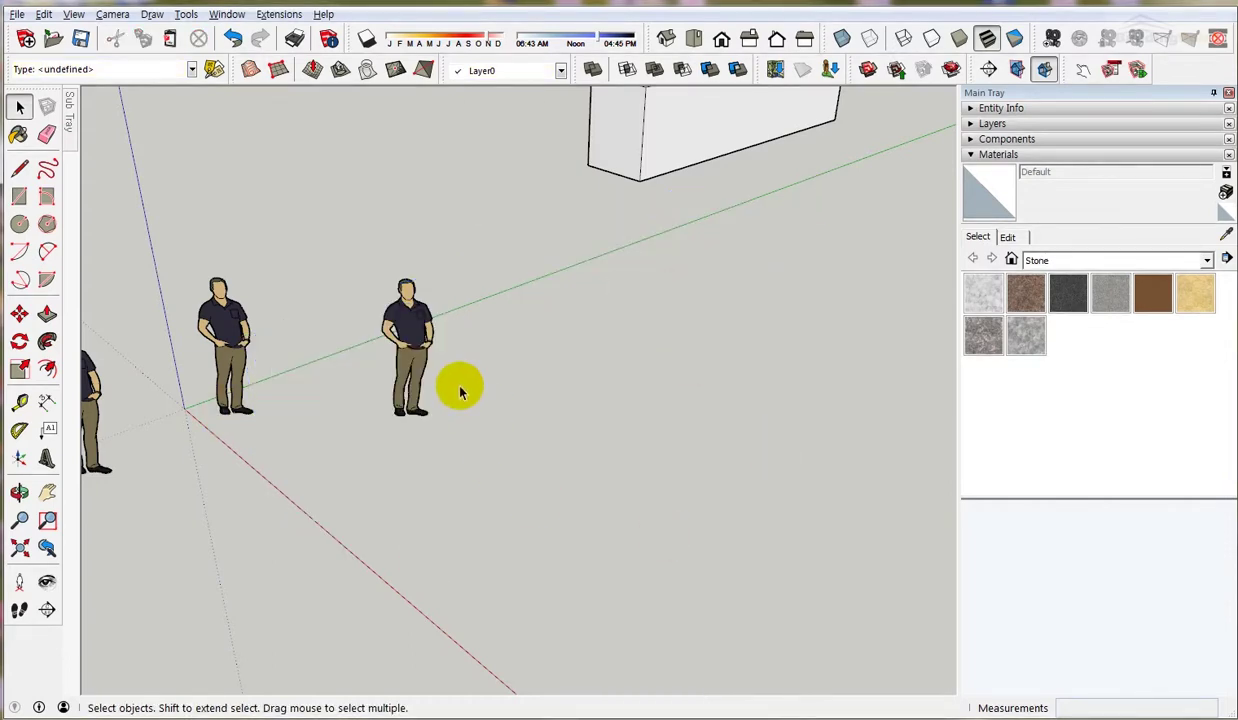
Unhide all hidden geometry to bring back the notched box.
click(44, 15)
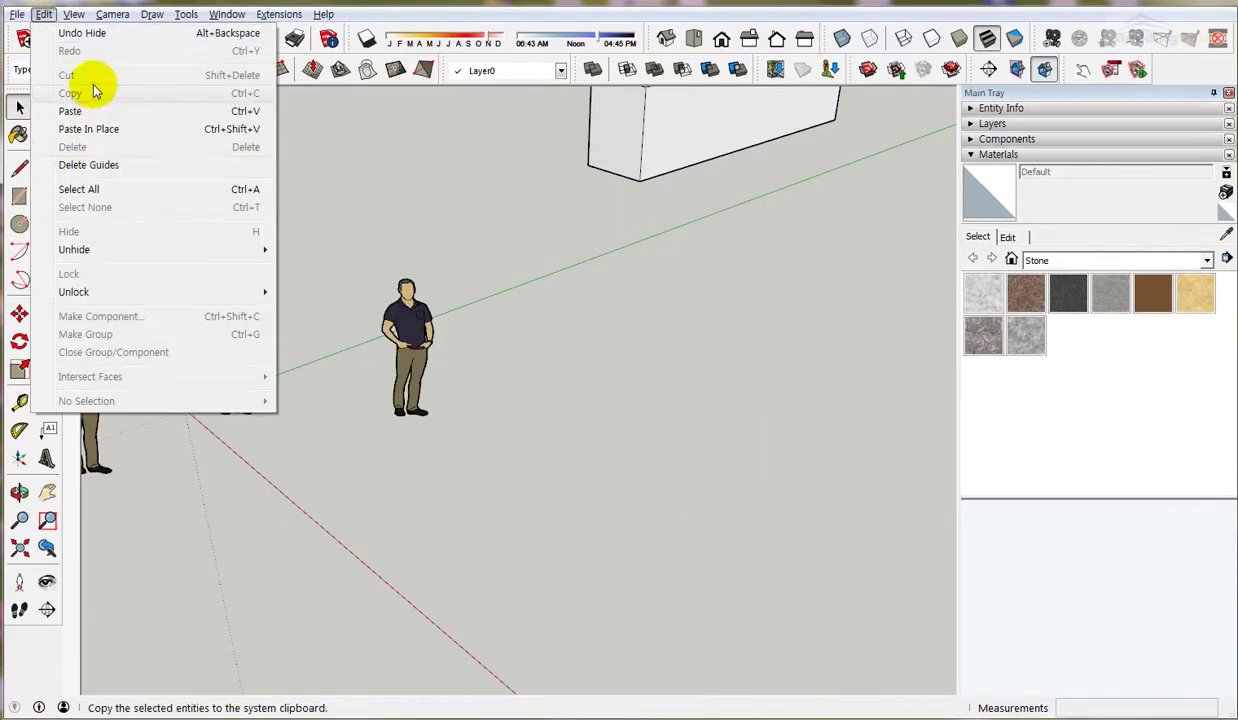
mouse_move(123, 251)
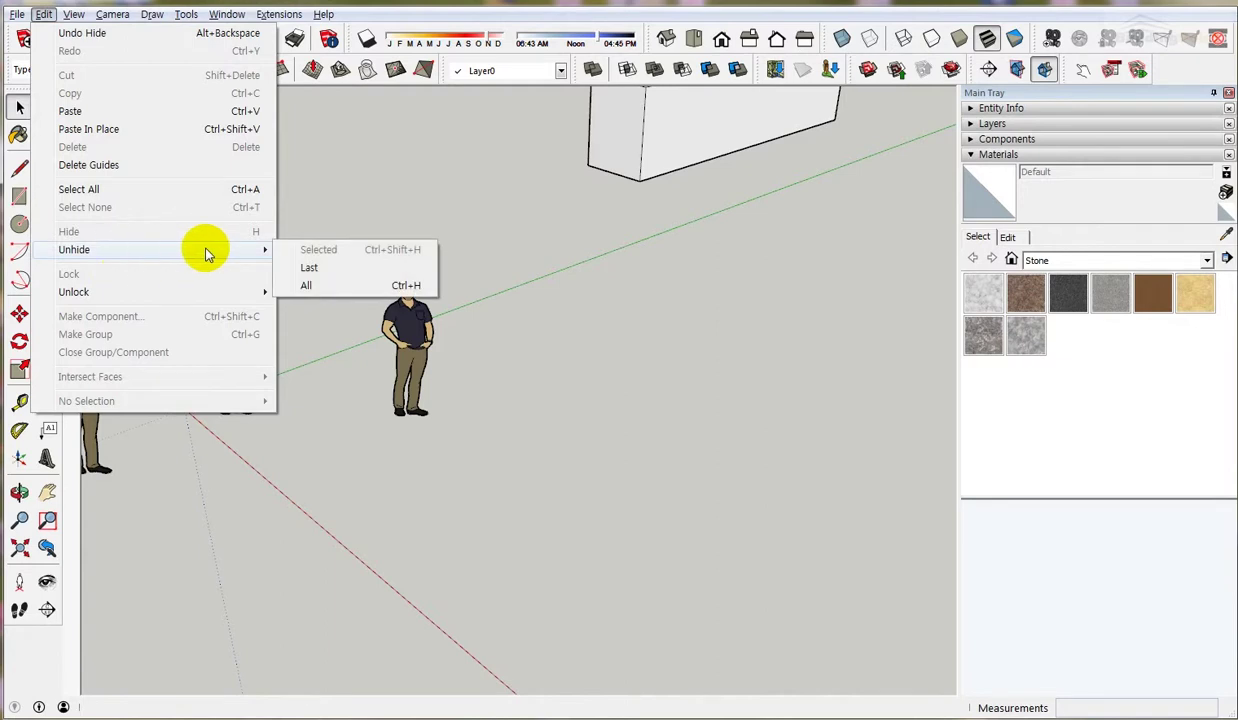
click(307, 286)
scroll(415, 355, down, 3)
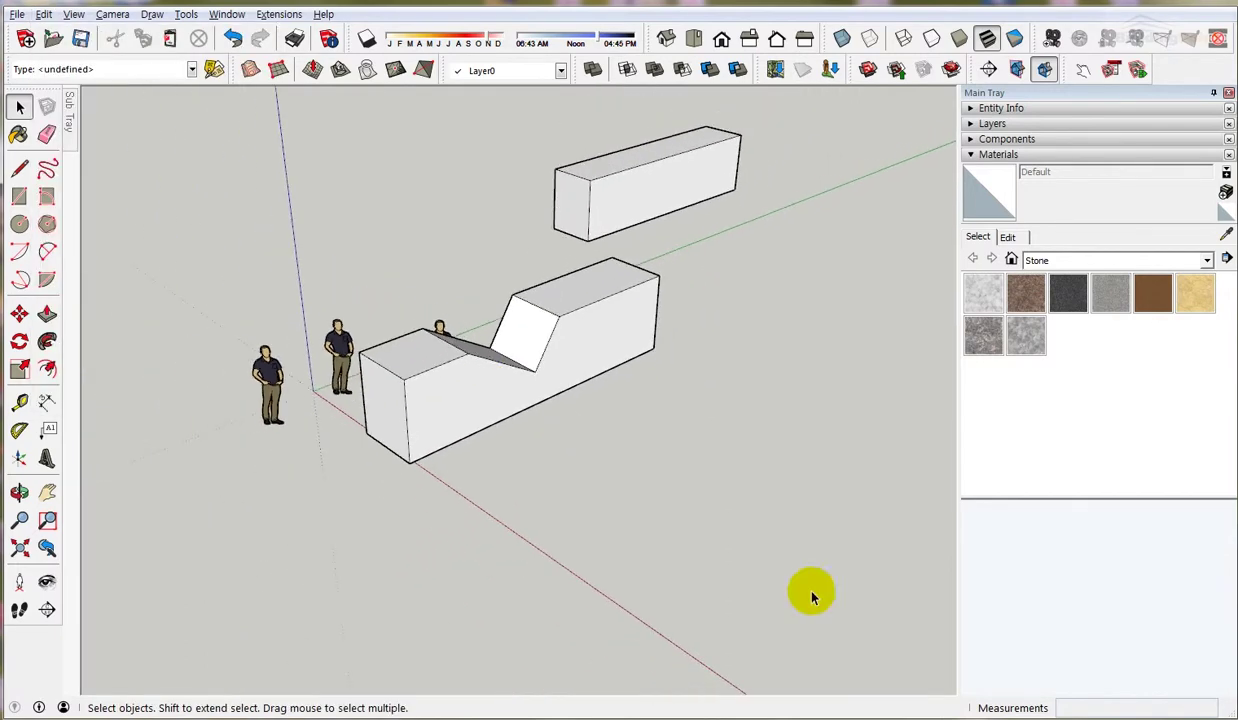
Select and hide every object in the model, and unhide all of them again.
key(ctrl+a)
key(h)
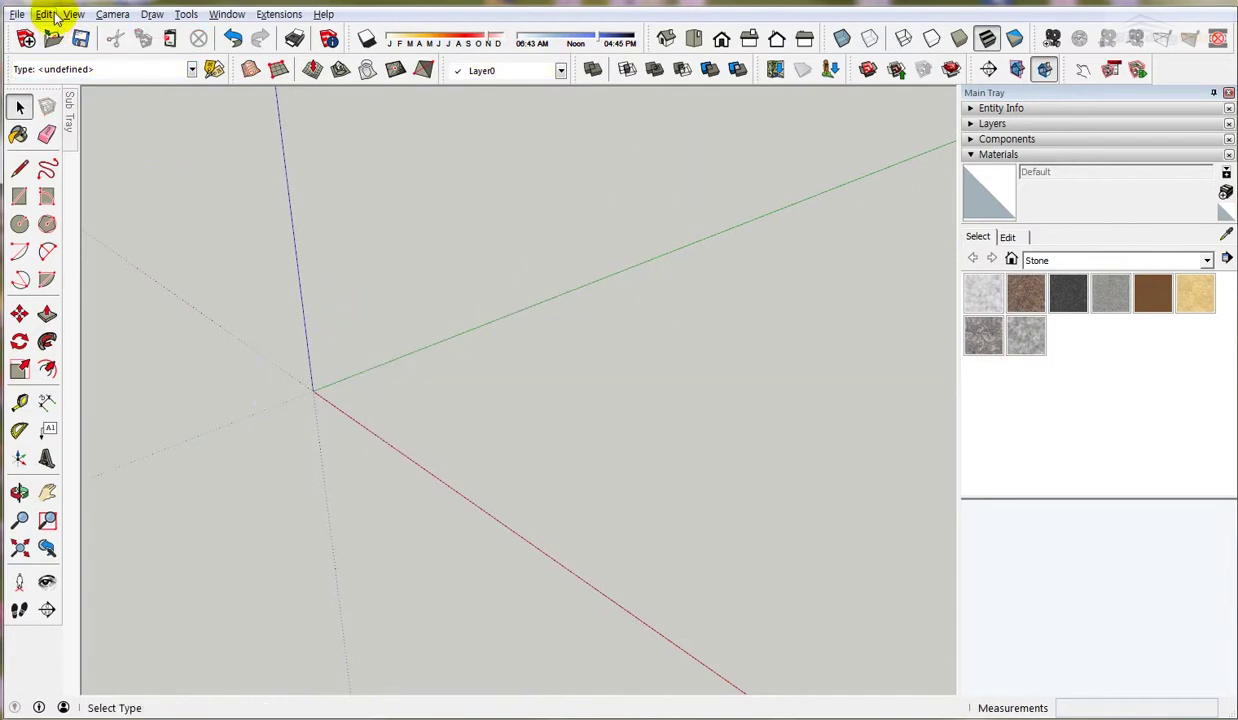
click(44, 14)
mouse_move(280, 250)
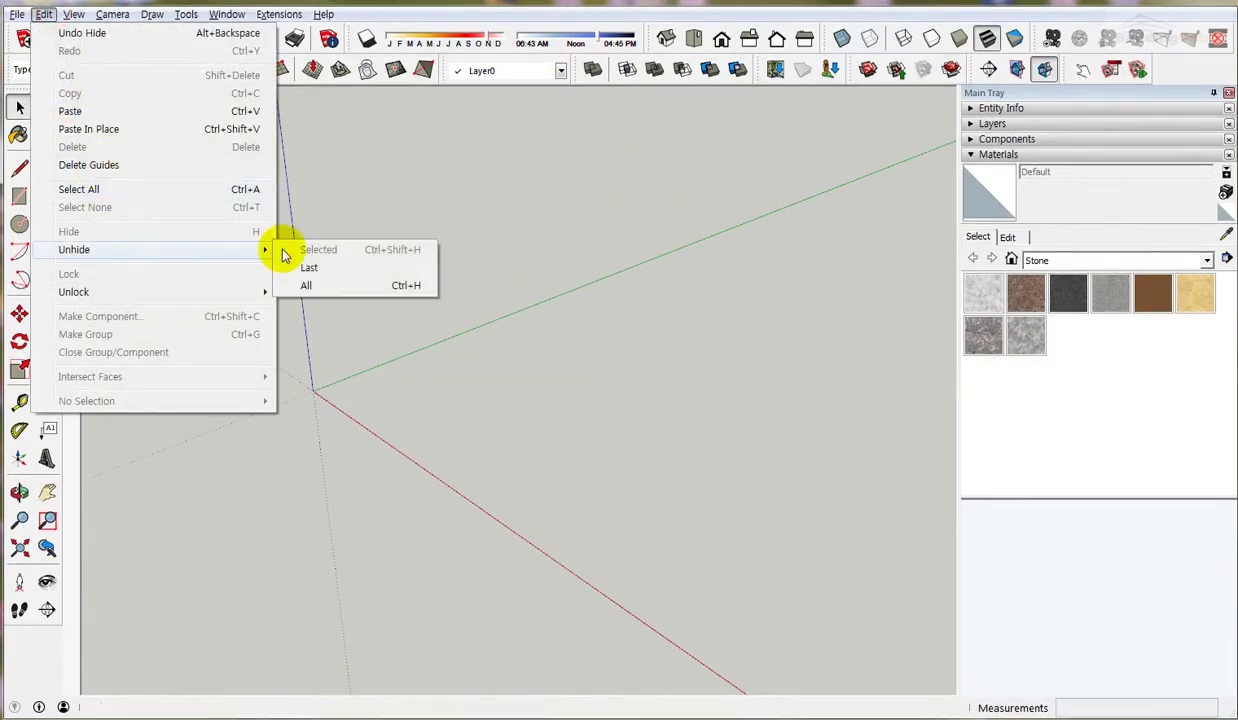
click(332, 287)
click(610, 502)
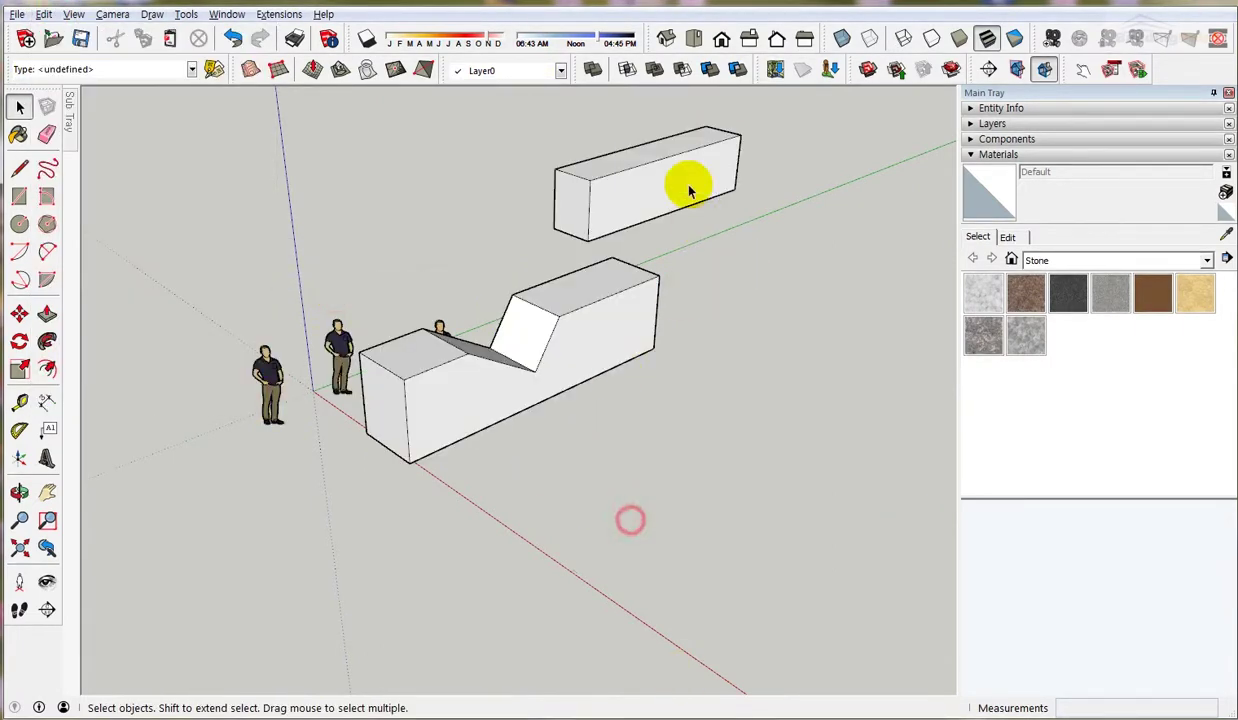
Hide the rear long box, the notched box and the figure behind the notched box one after another.
click(669, 171)
key(Delete)
click(603, 345)
key(Delete)
click(445, 368)
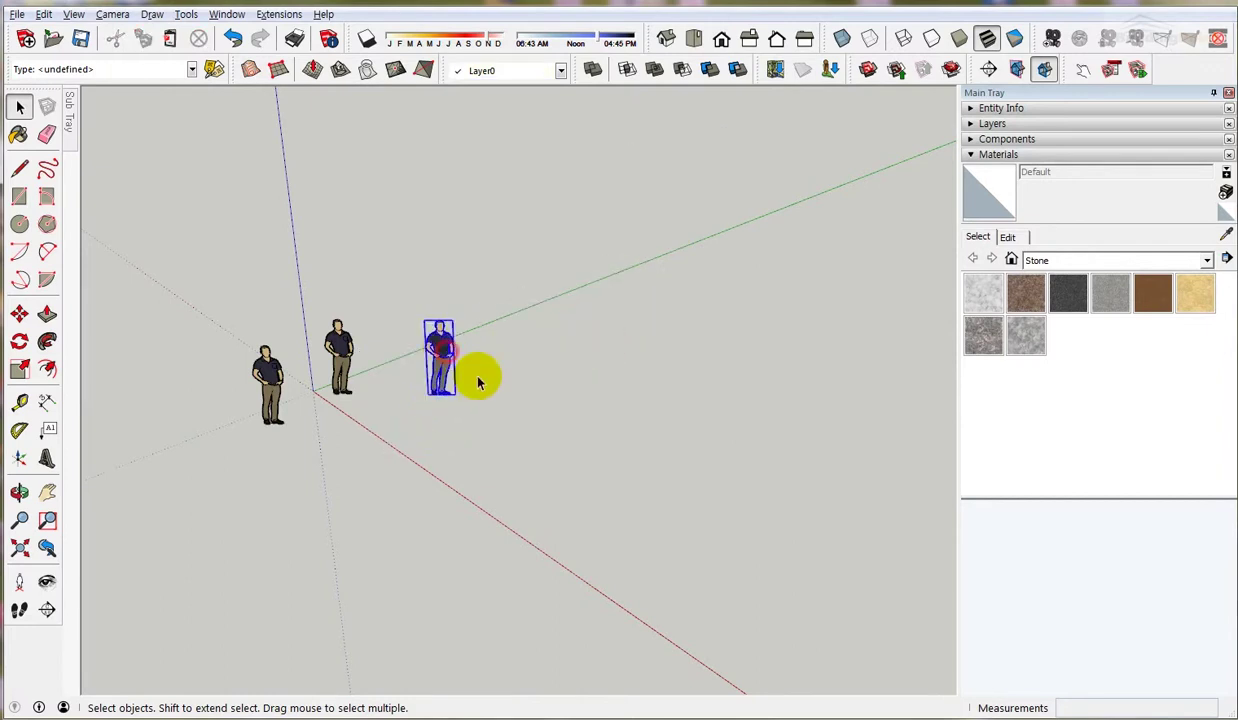
key(Delete)
Unhide both boxes and the hidden figure together with Unhide All.
click(44, 14)
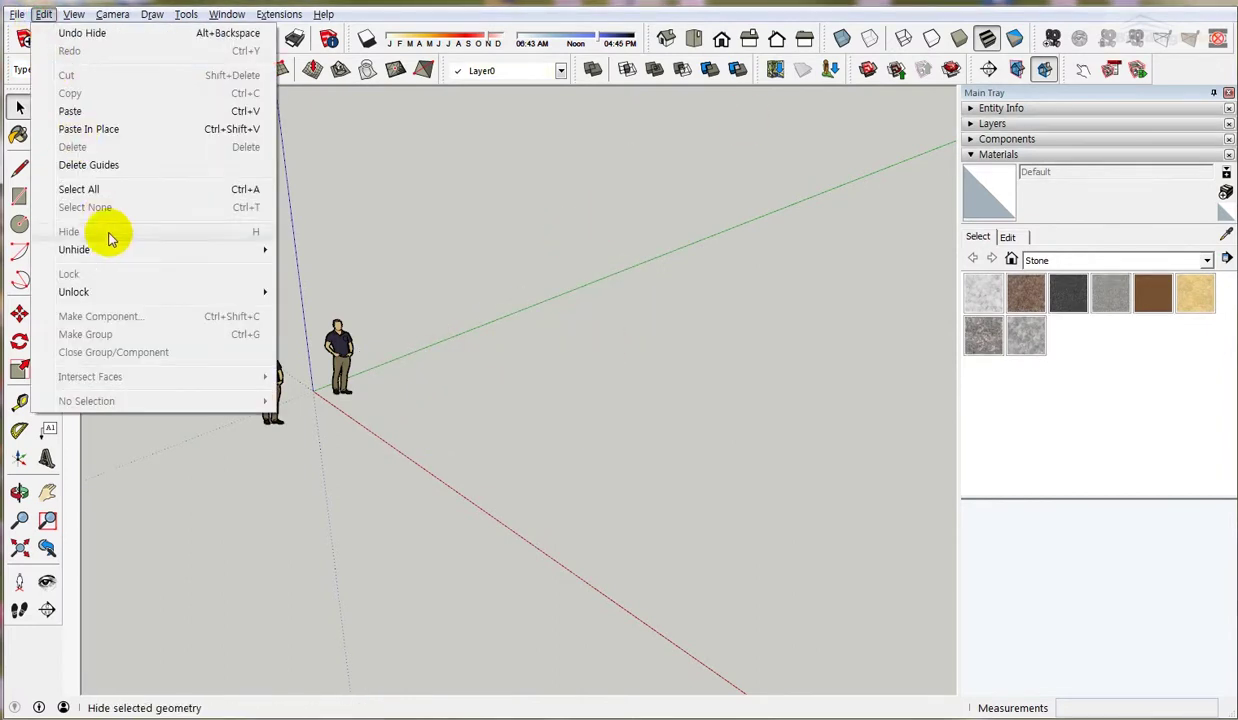
mouse_move(116, 249)
click(345, 285)
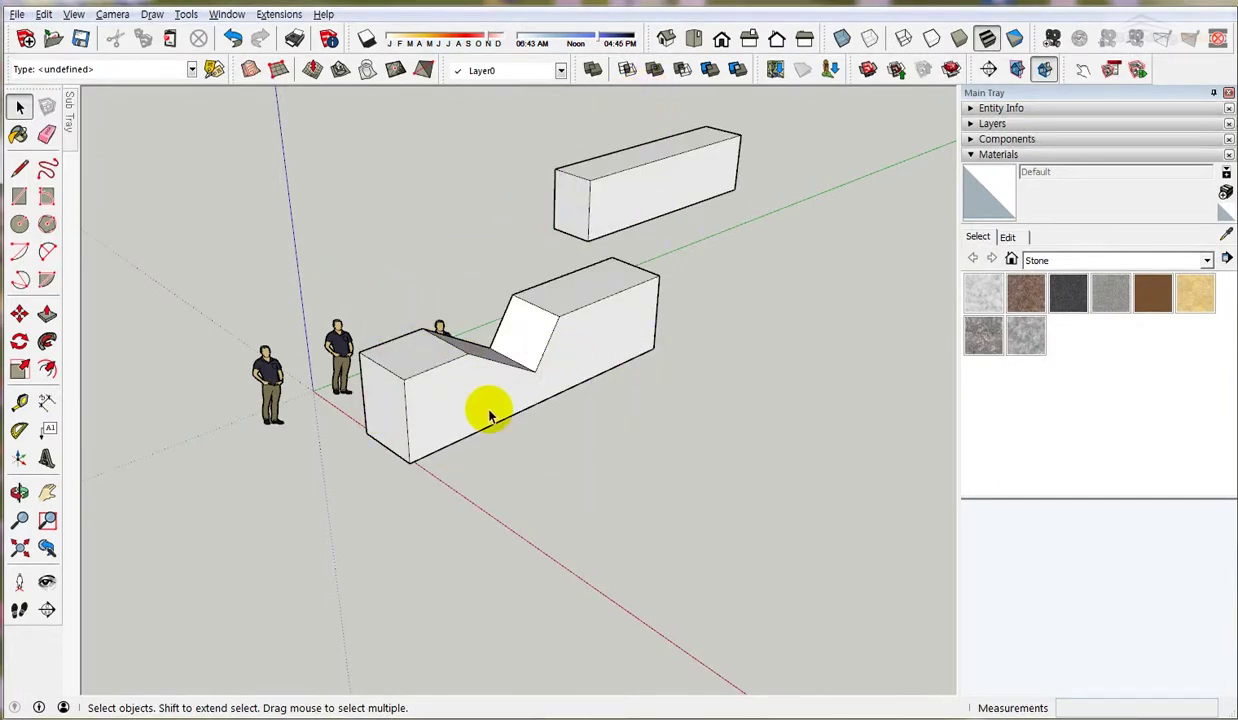
click(47, 16)
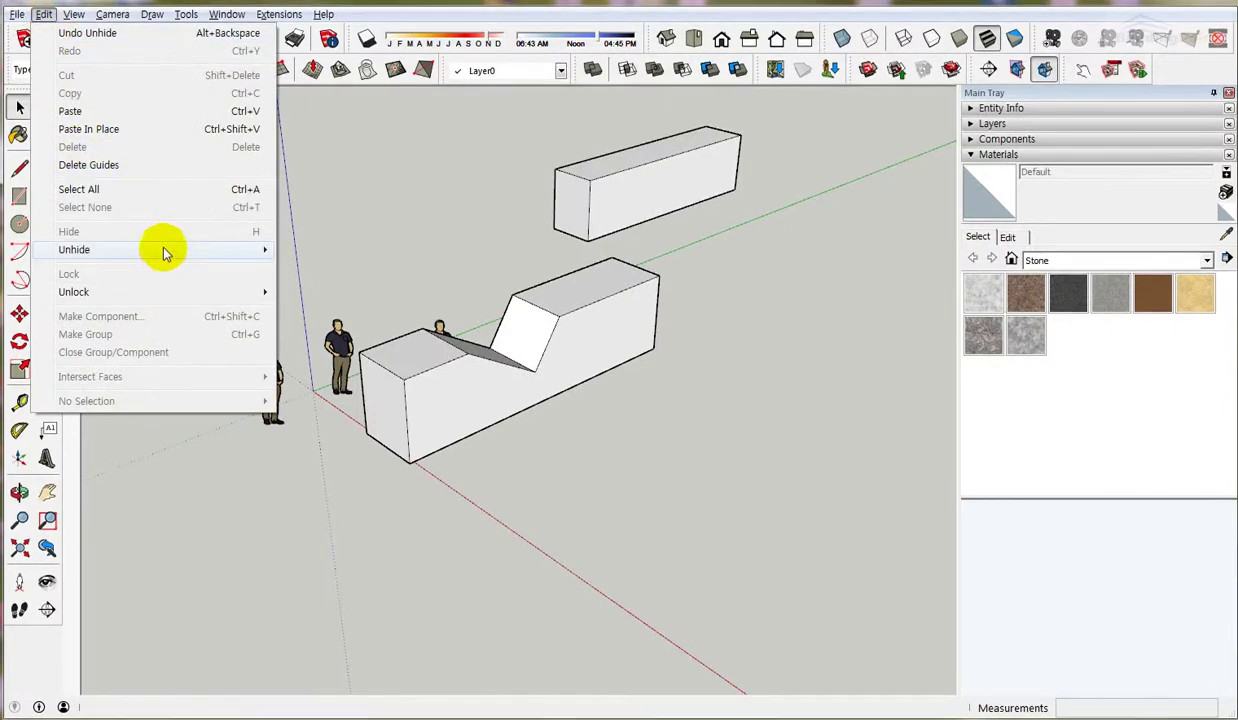
Hide the rear long box.
mouse_move(166, 255)
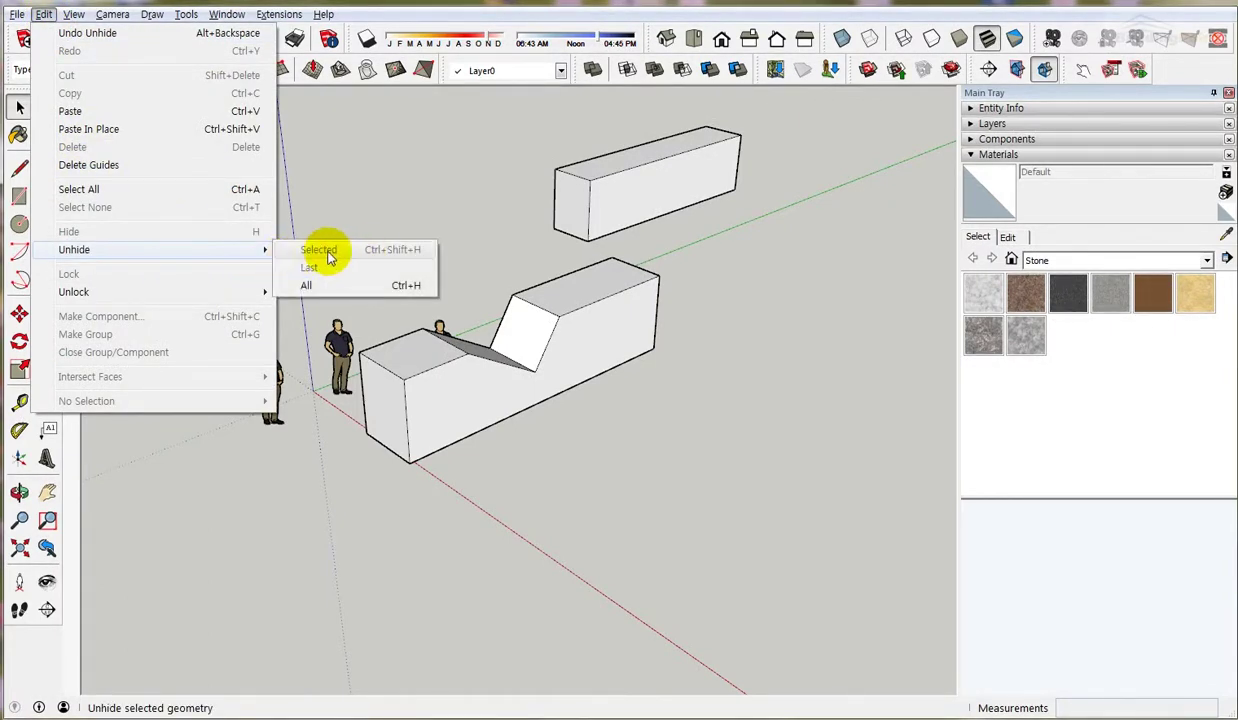
click(790, 264)
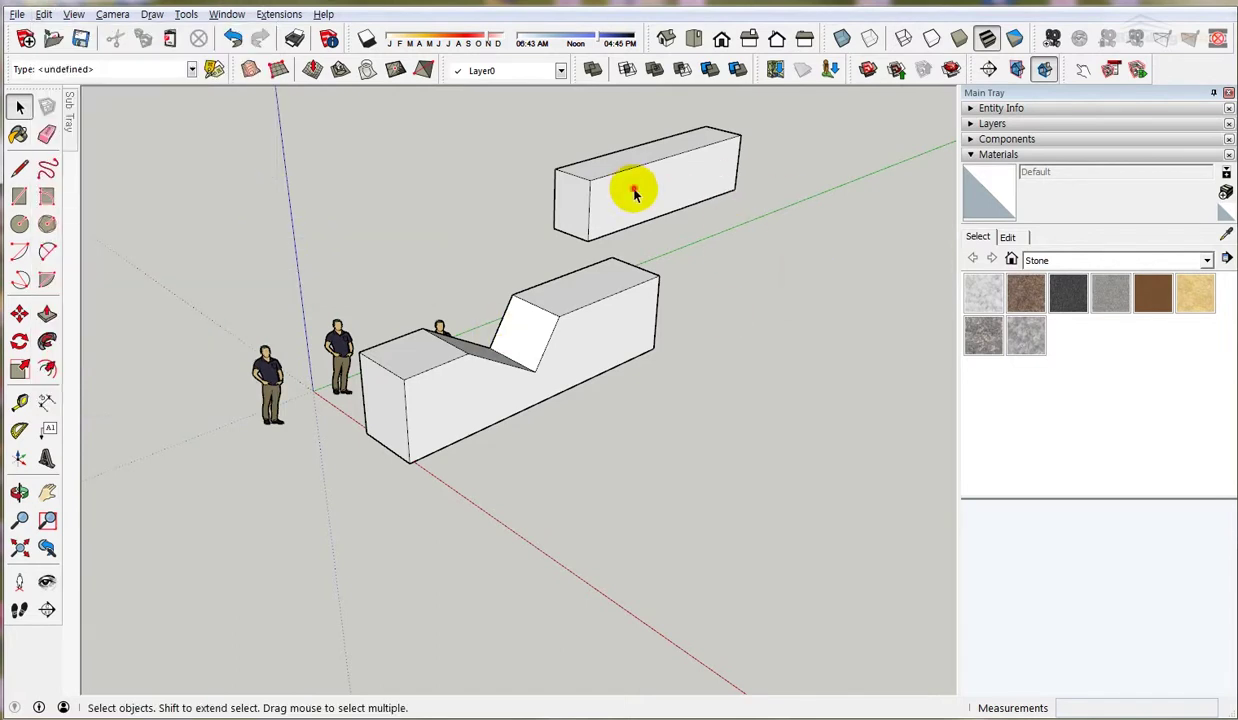
click(636, 188)
key(h)
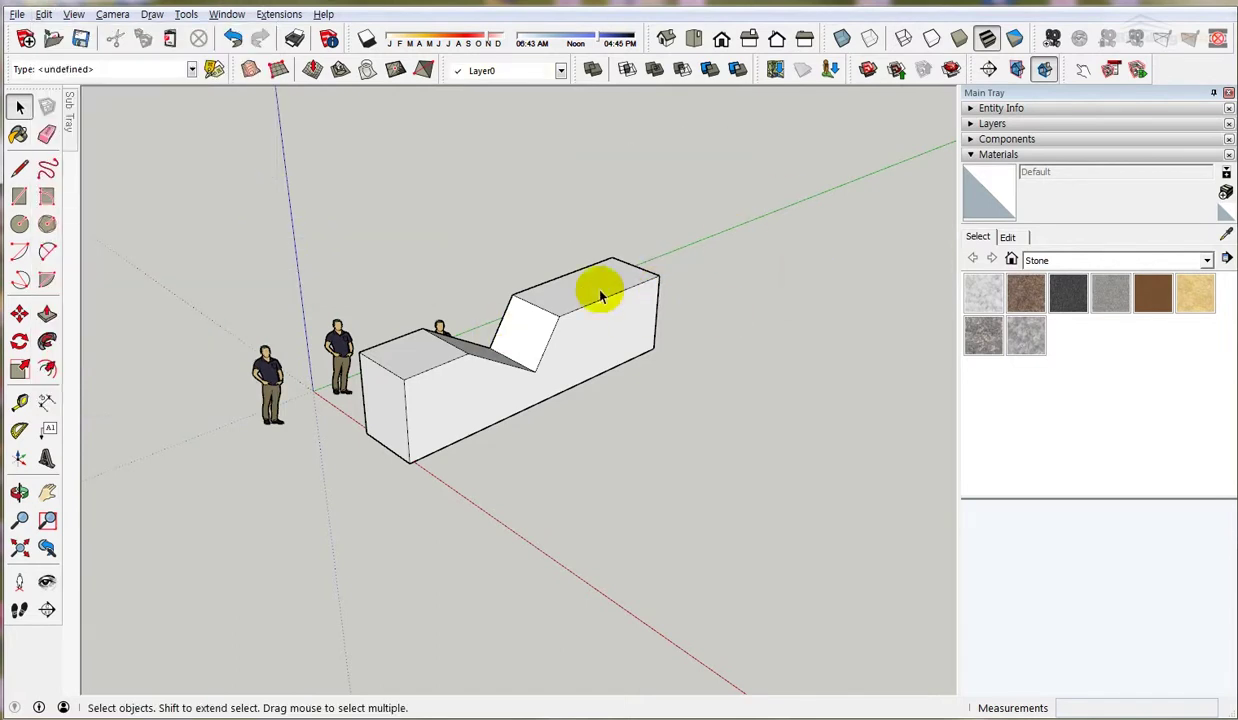
Turn on the display of hidden geometry in the model.
click(110, 15)
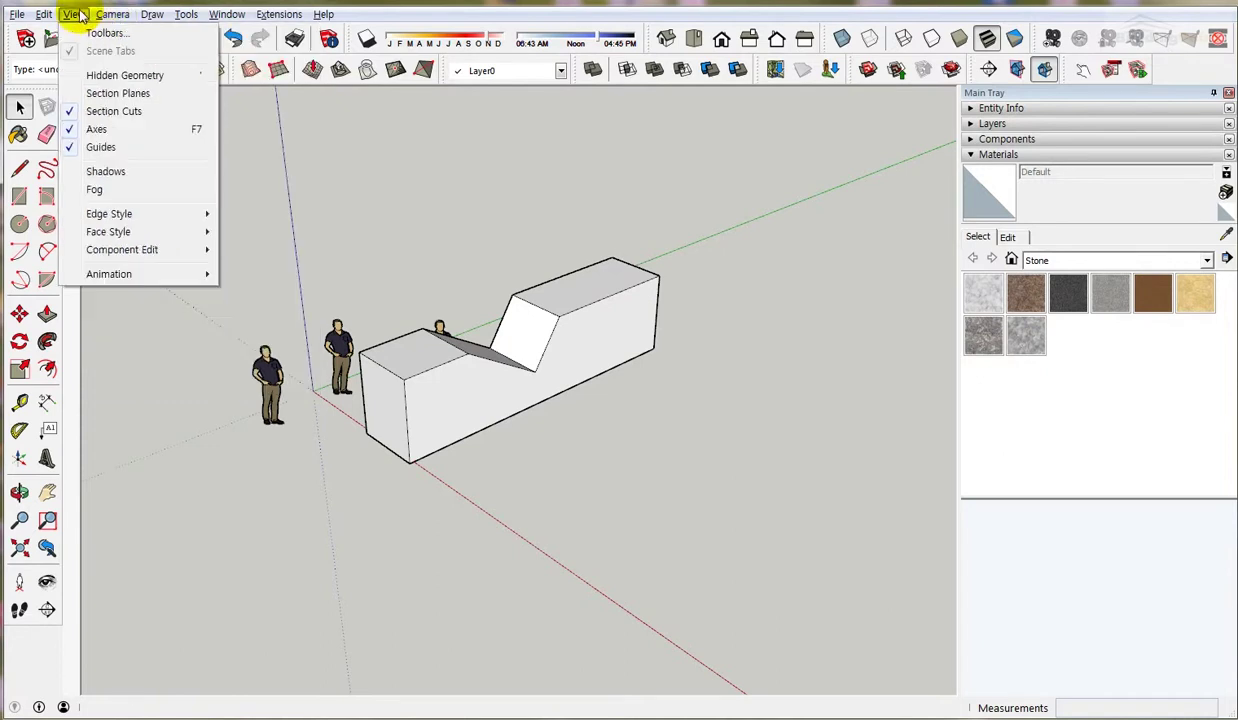
mouse_move(72, 14)
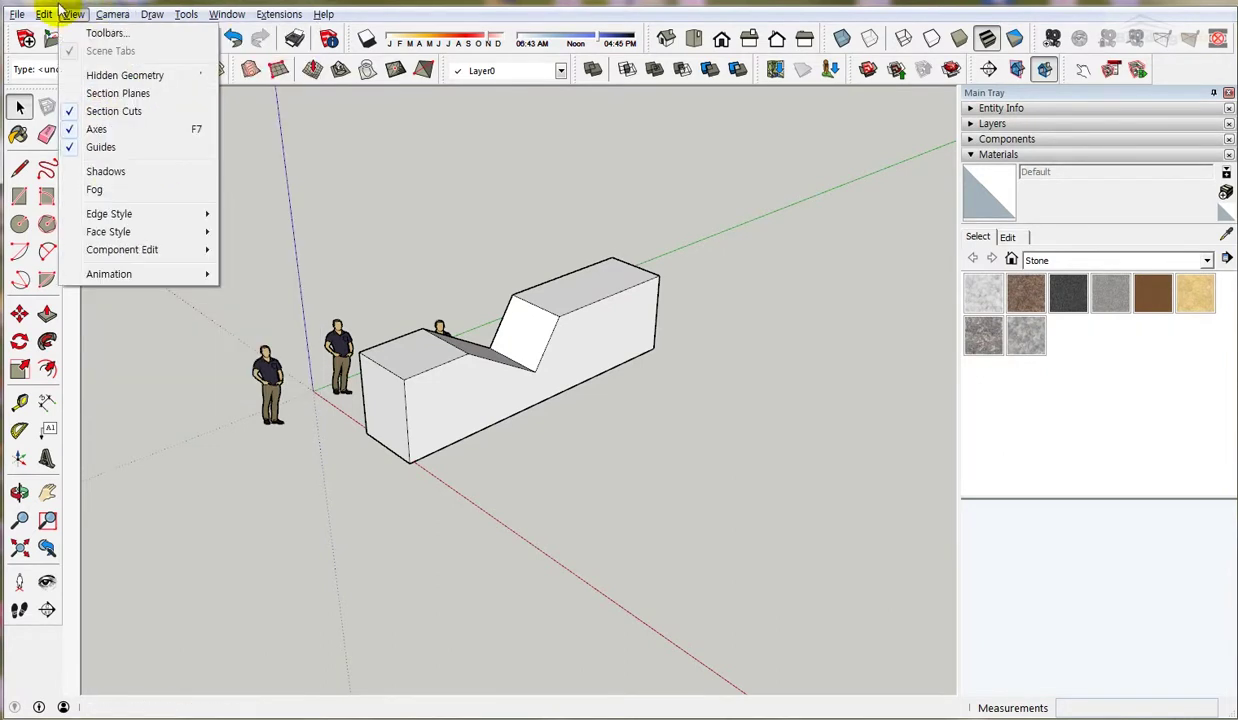
click(130, 76)
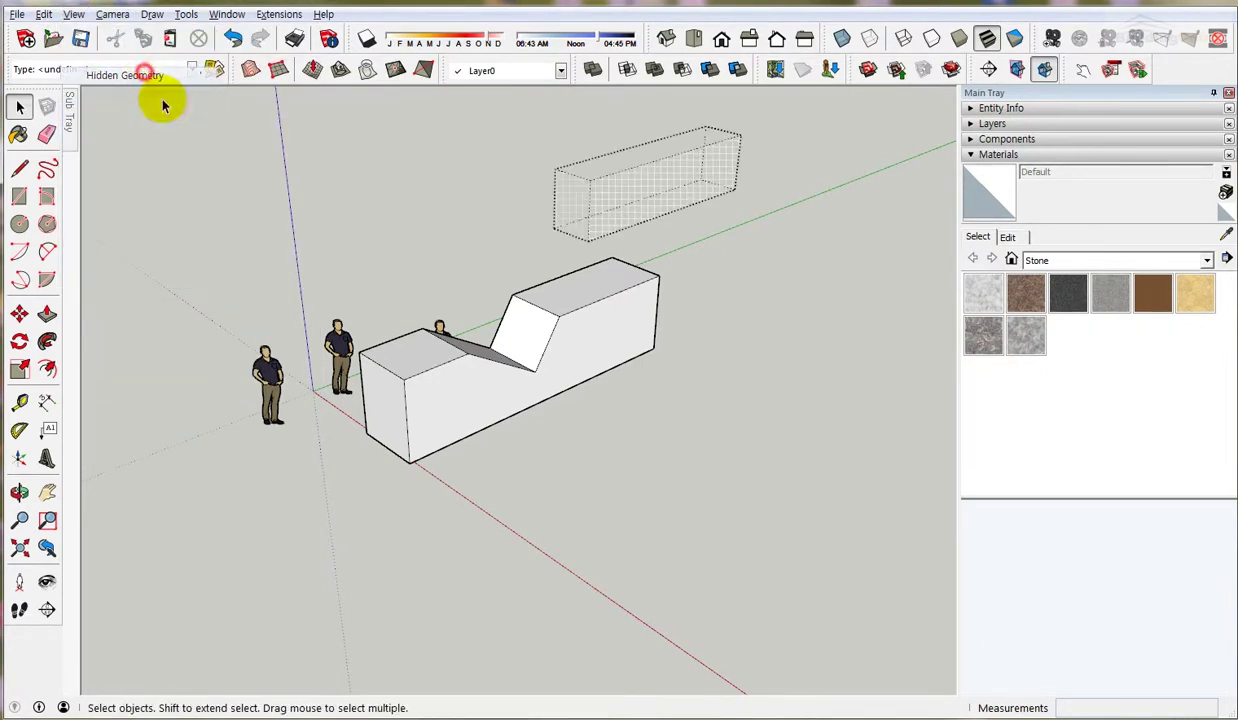
Select the hidden rear long box and unhide only that selected object.
click(644, 176)
middle_drag(345, 171, 893, 418)
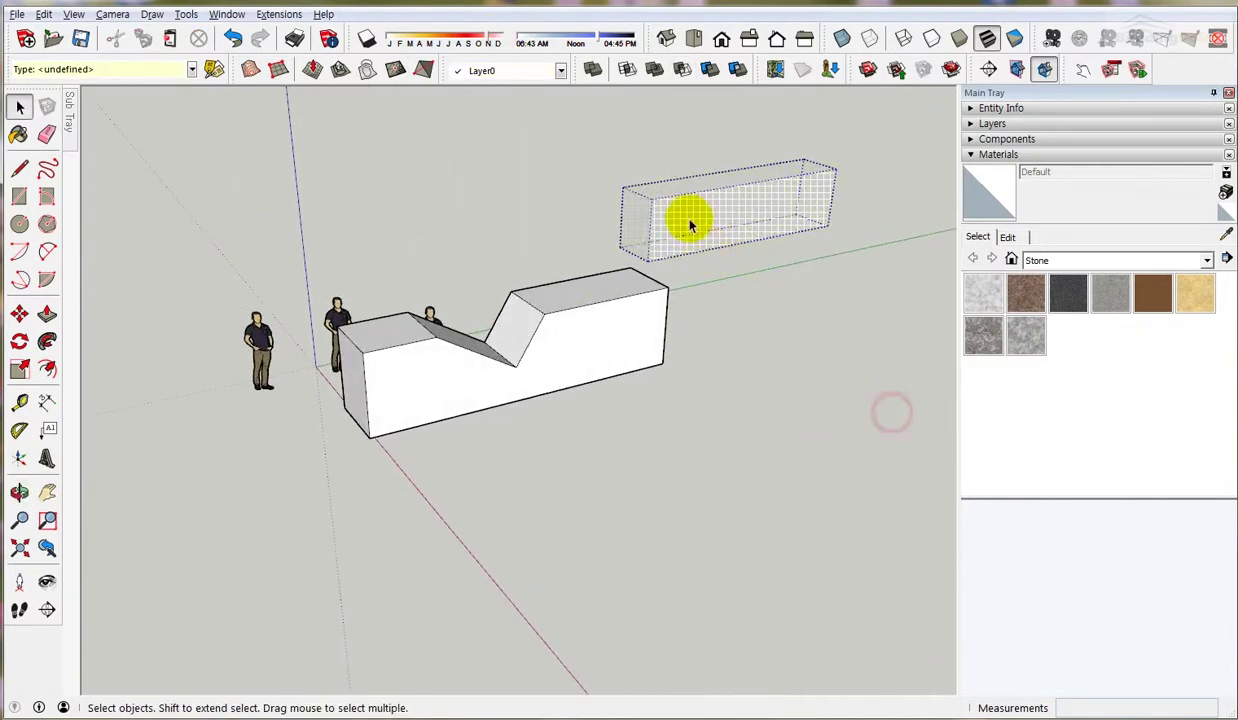
click(654, 191)
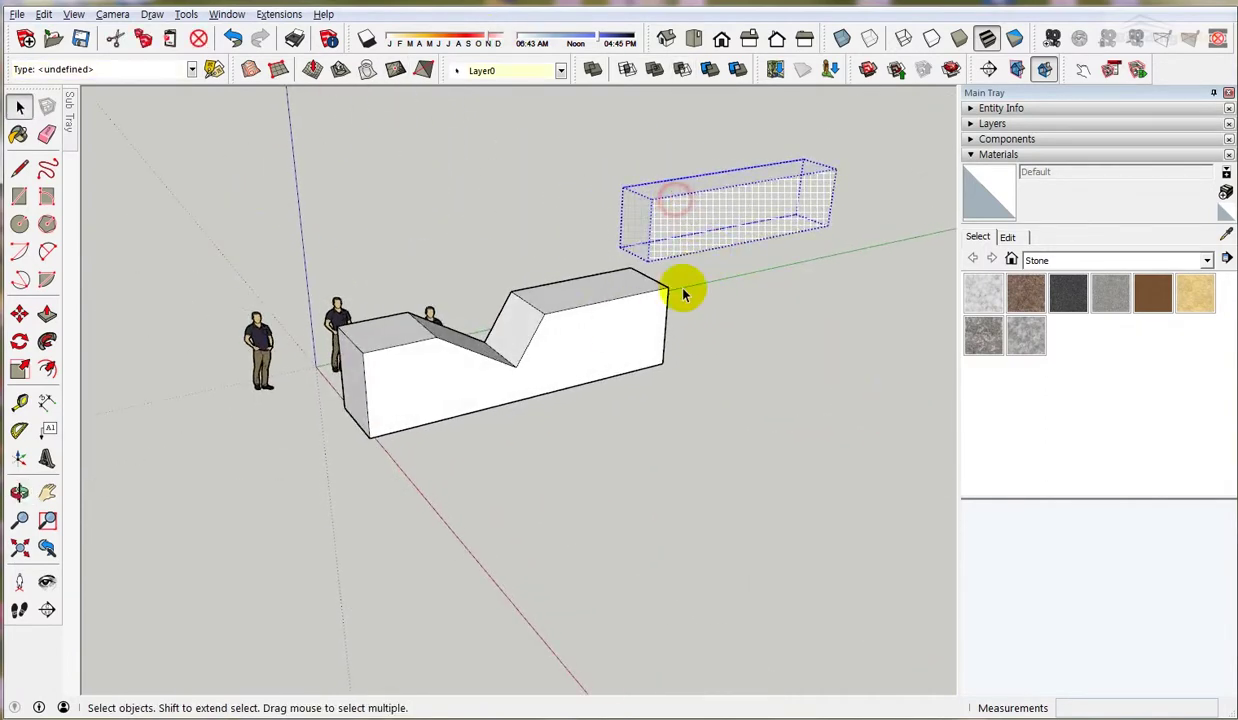
click(74, 14)
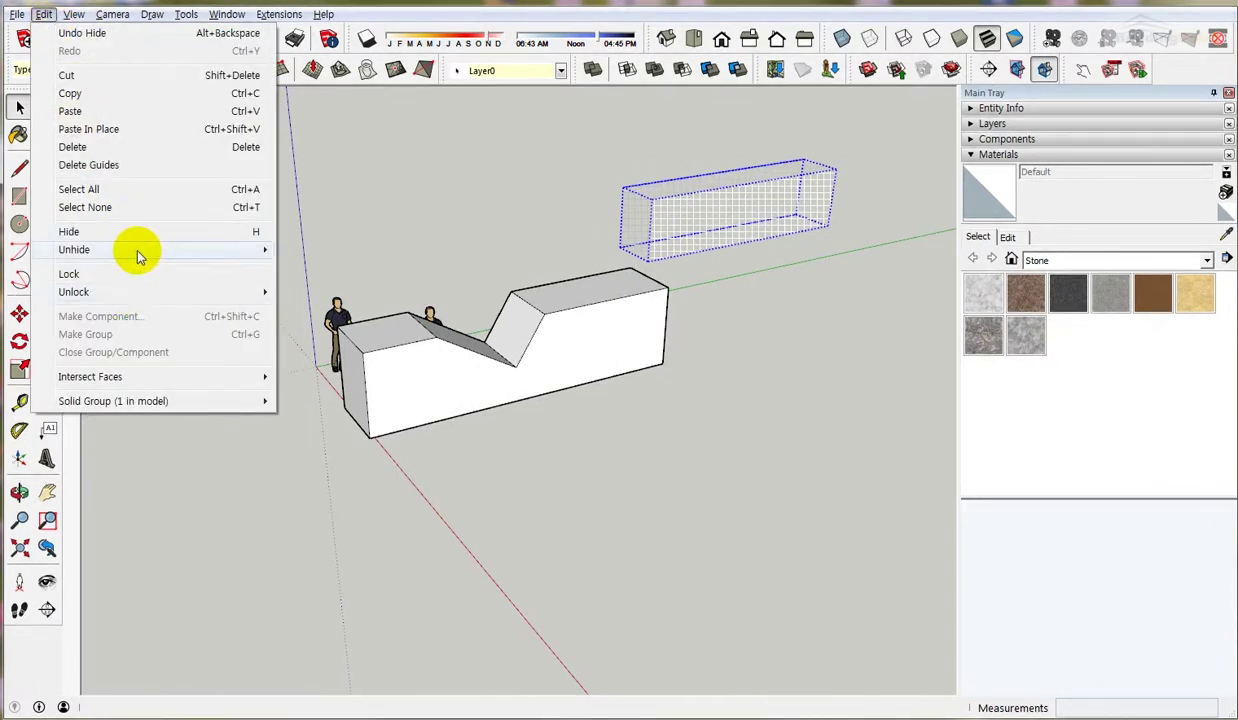
mouse_move(200, 251)
click(405, 258)
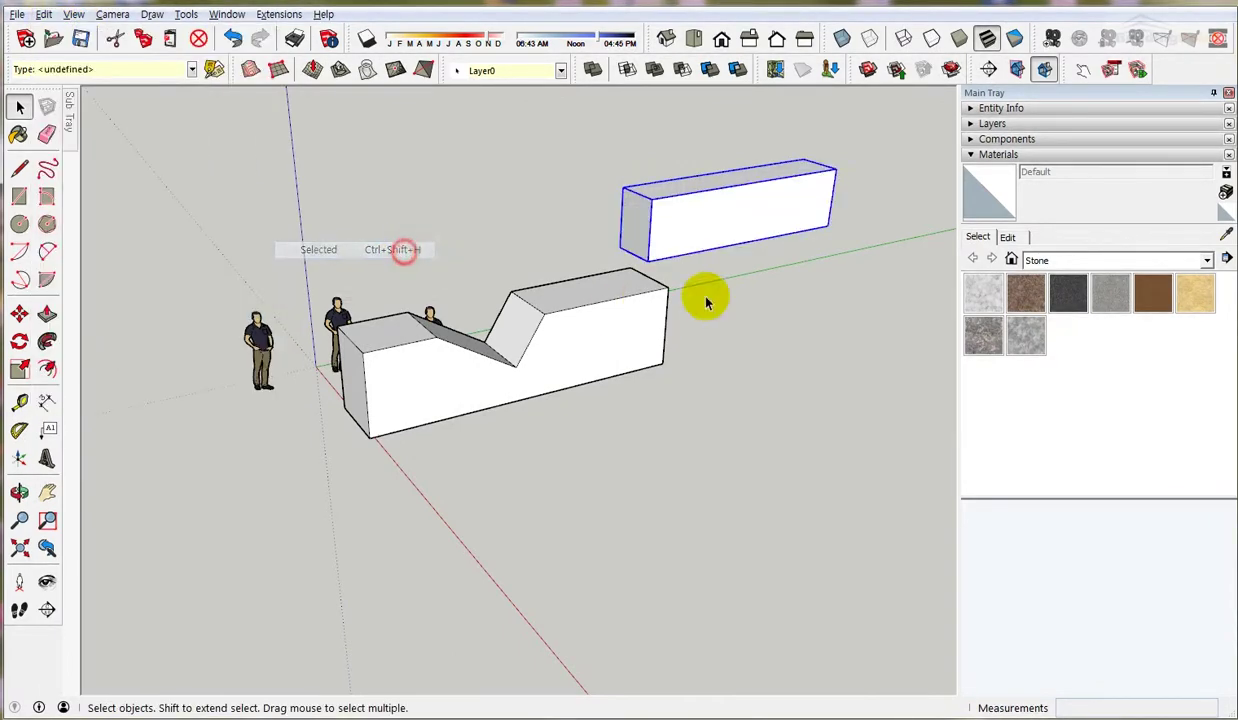
Lock the notched box group.
click(46, 15)
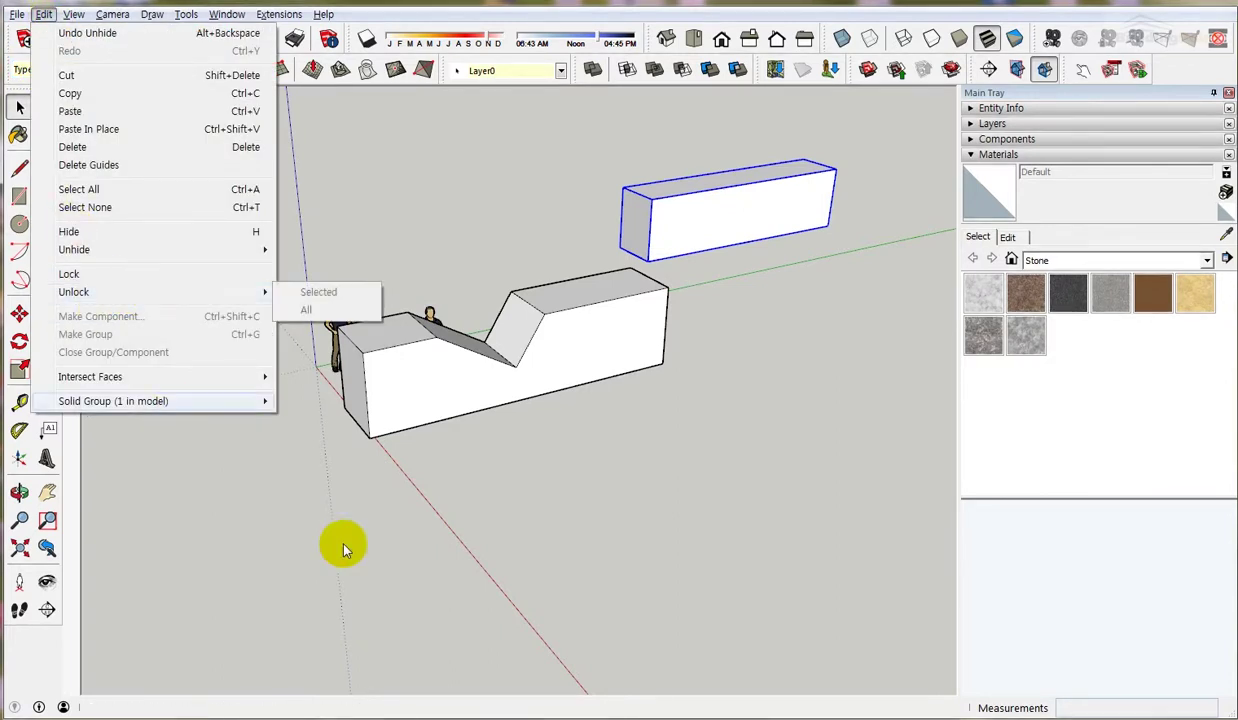
click(610, 495)
middle_drag(555, 337, 556, 330)
right_click(557, 334)
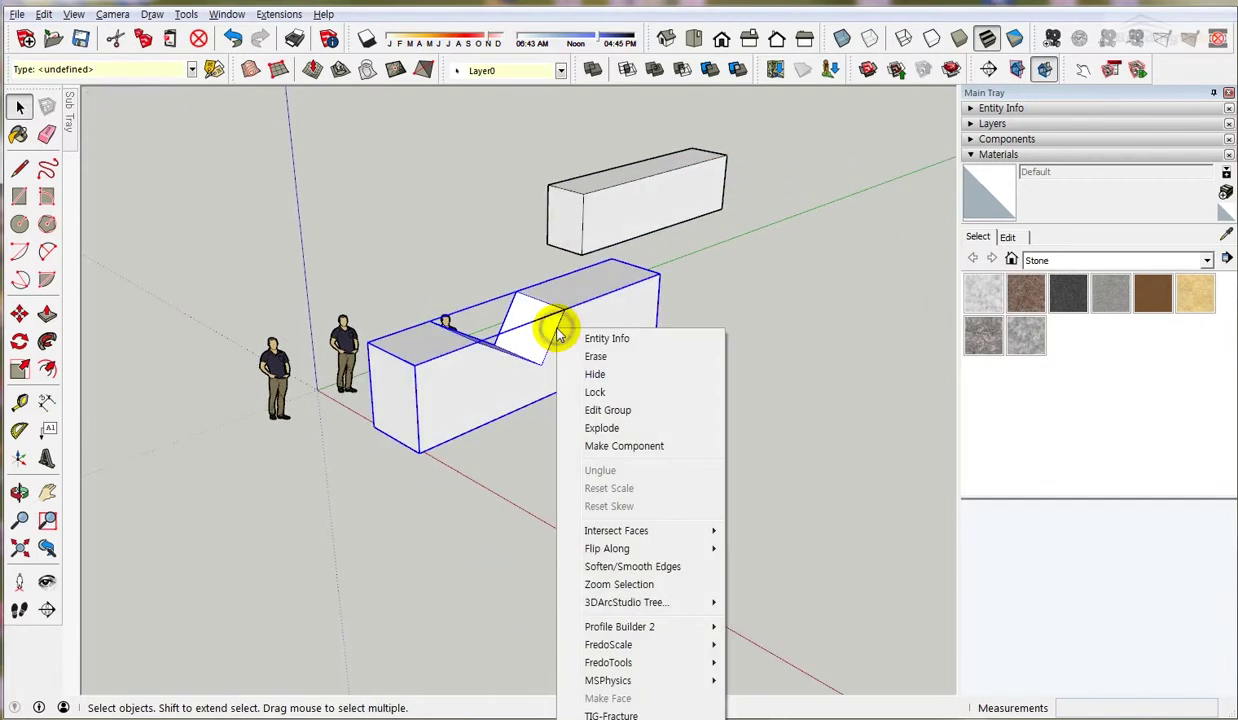
click(622, 396)
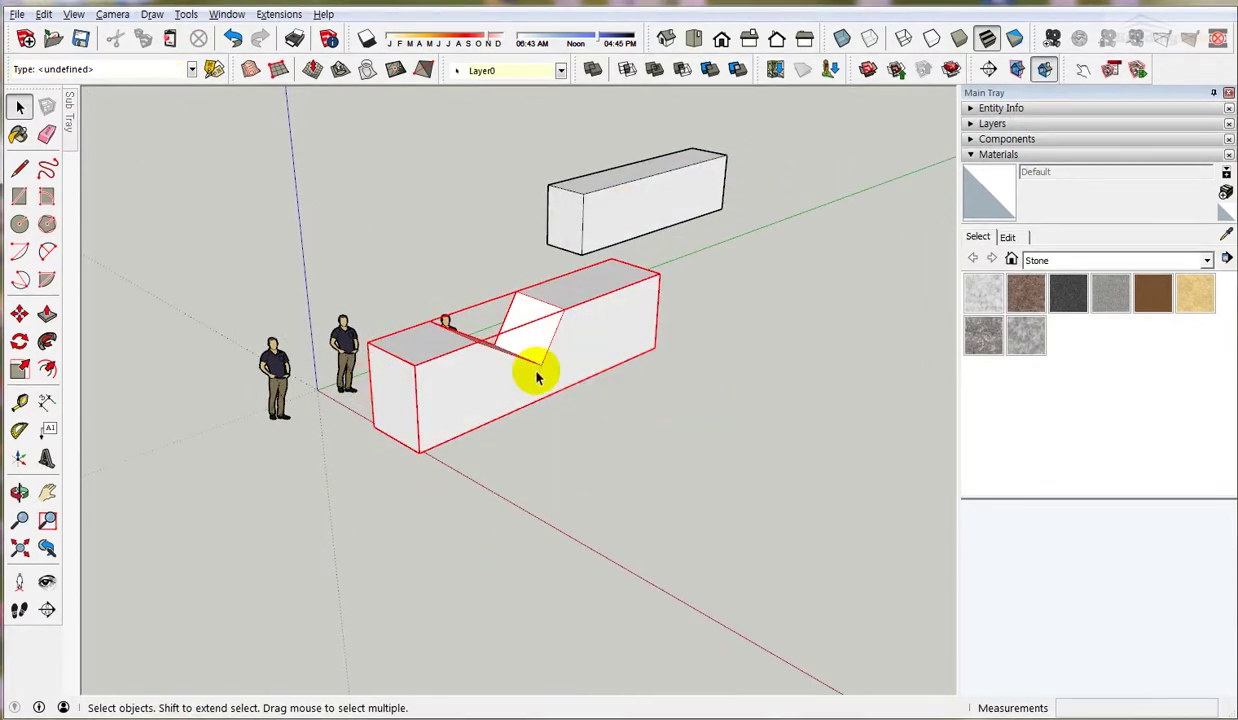
Try the Move tool on the locked notched box and check which commands are still available for it.
key(m)
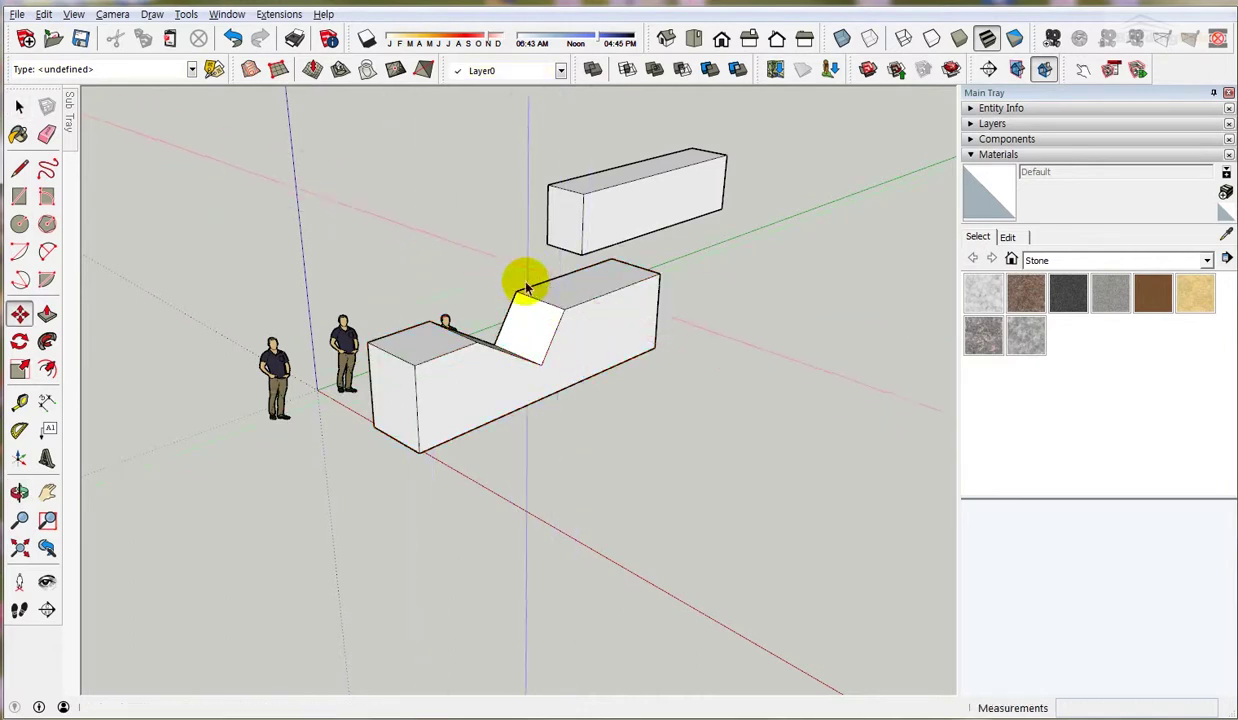
key(space)
click(586, 309)
right_click(547, 285)
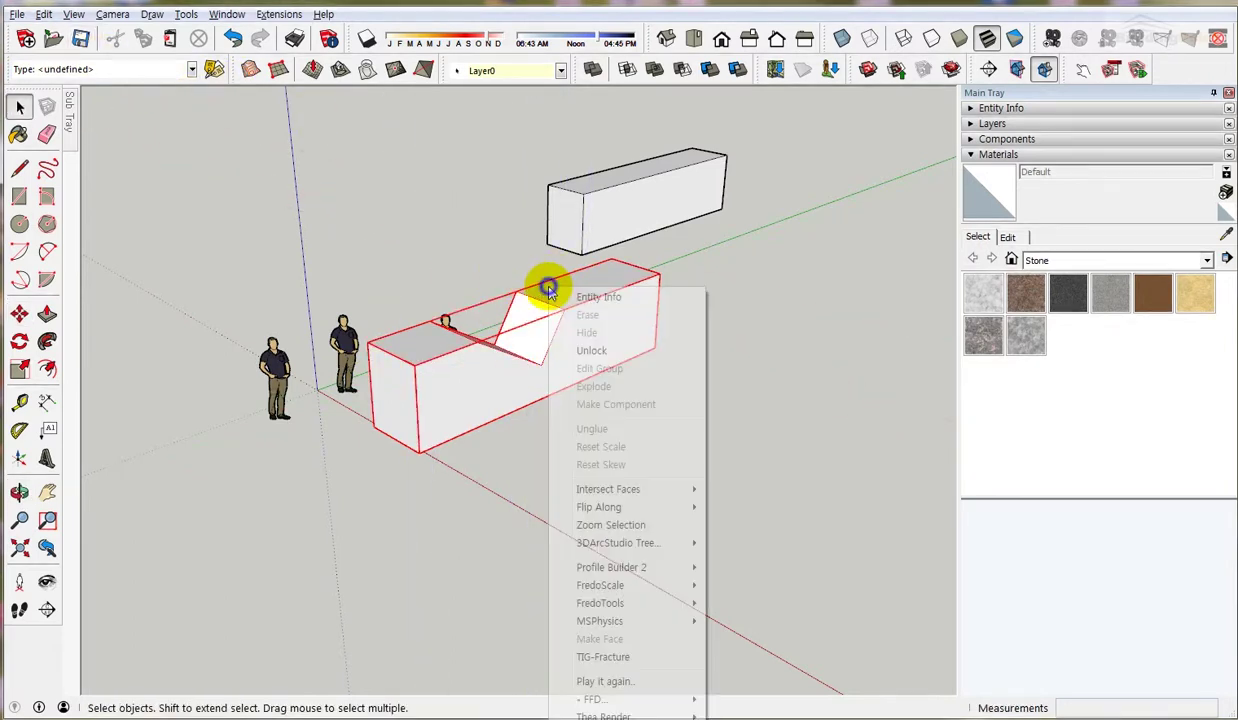
click(189, 156)
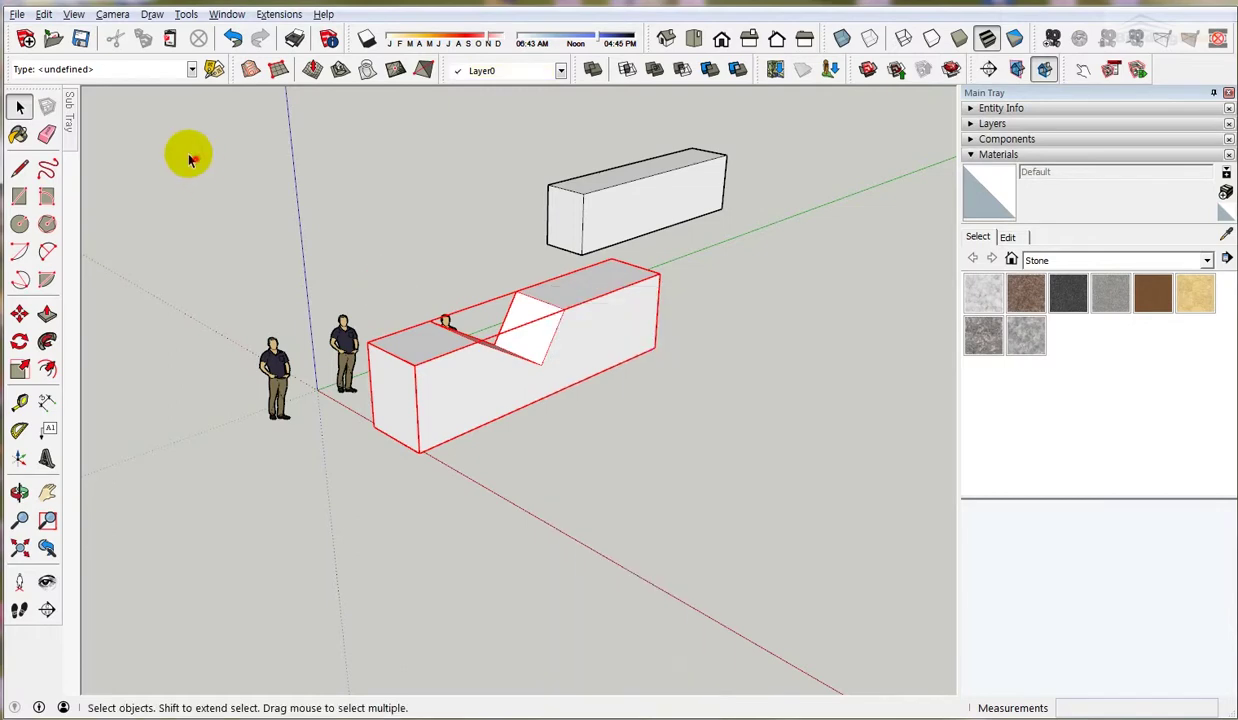
Unlock the selected notched box.
click(504, 346)
click(44, 15)
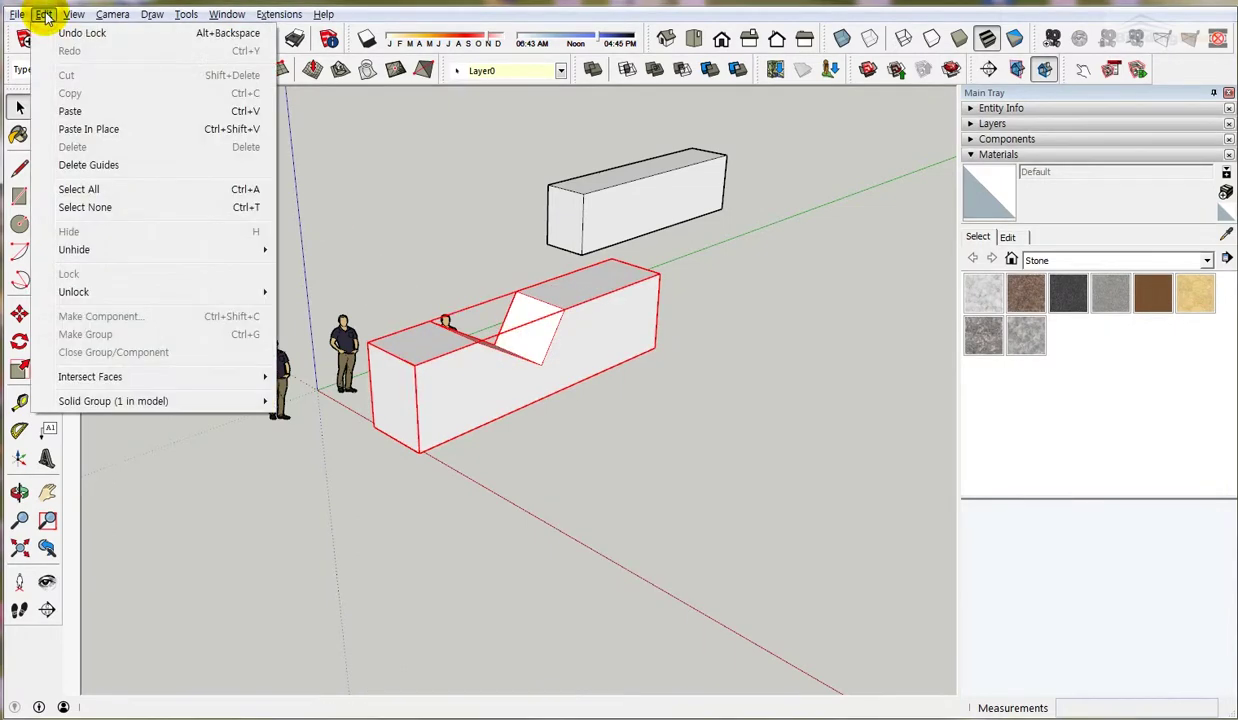
mouse_move(97, 253)
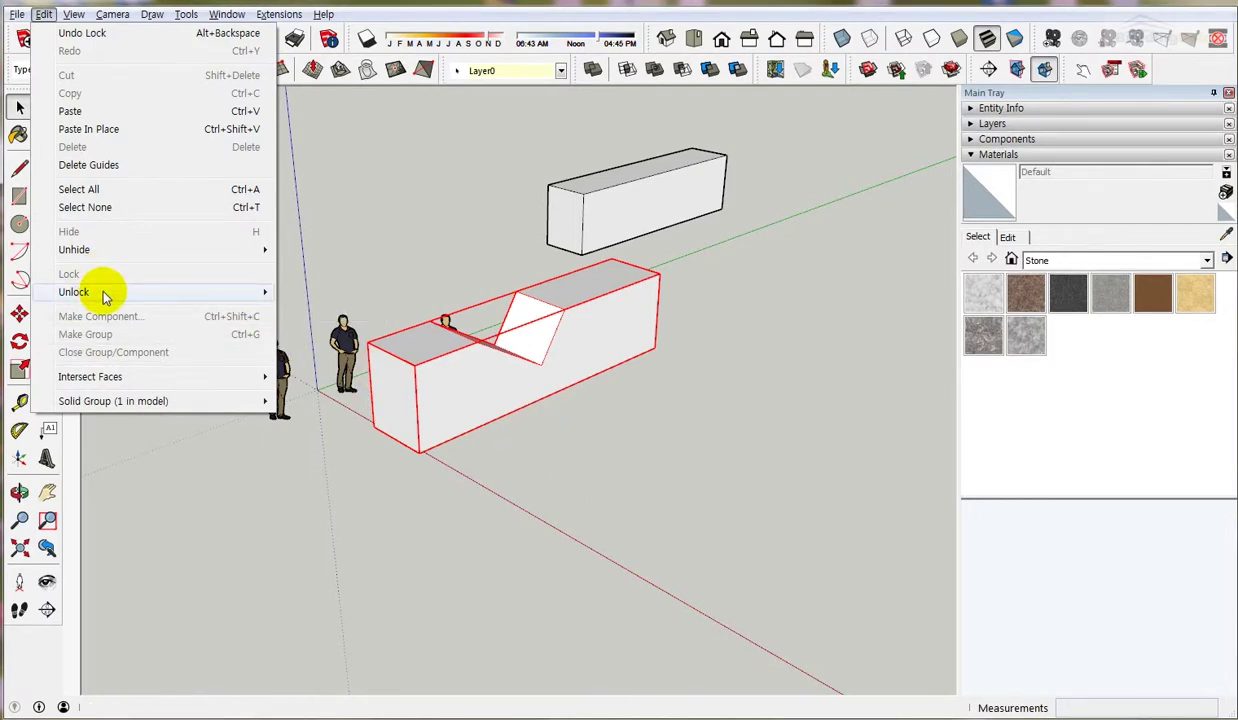
mouse_move(105, 293)
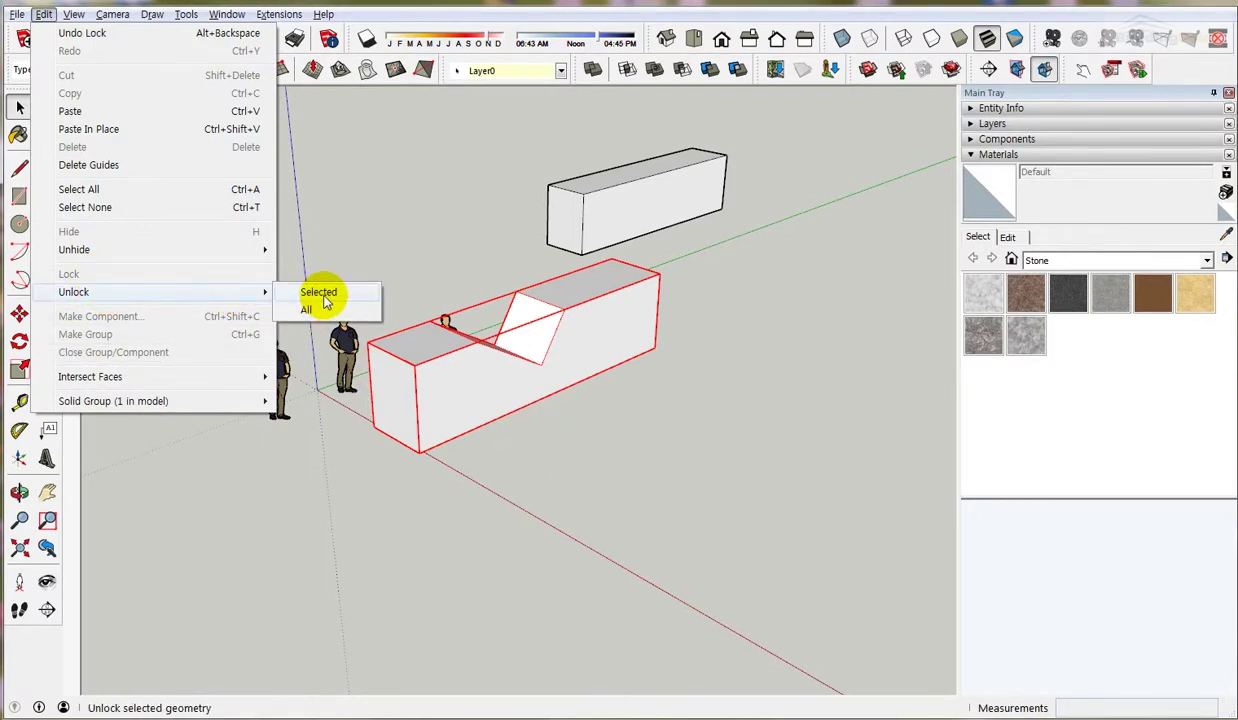
click(322, 294)
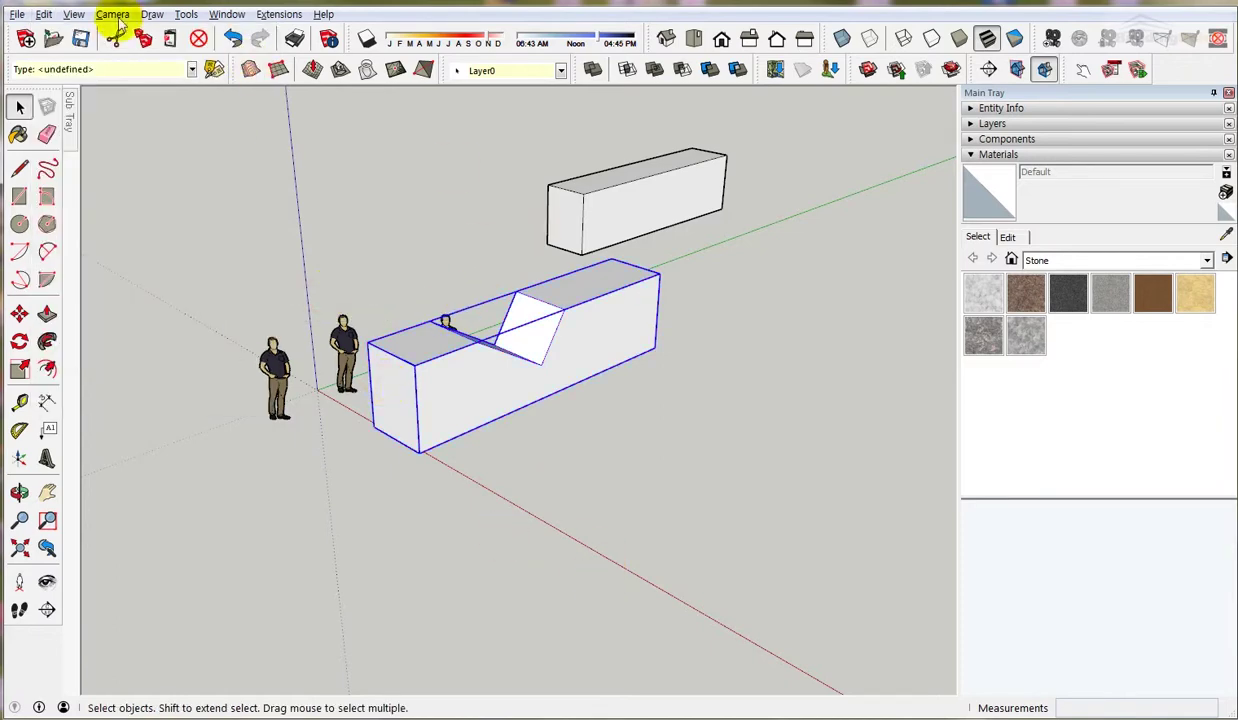
click(44, 15)
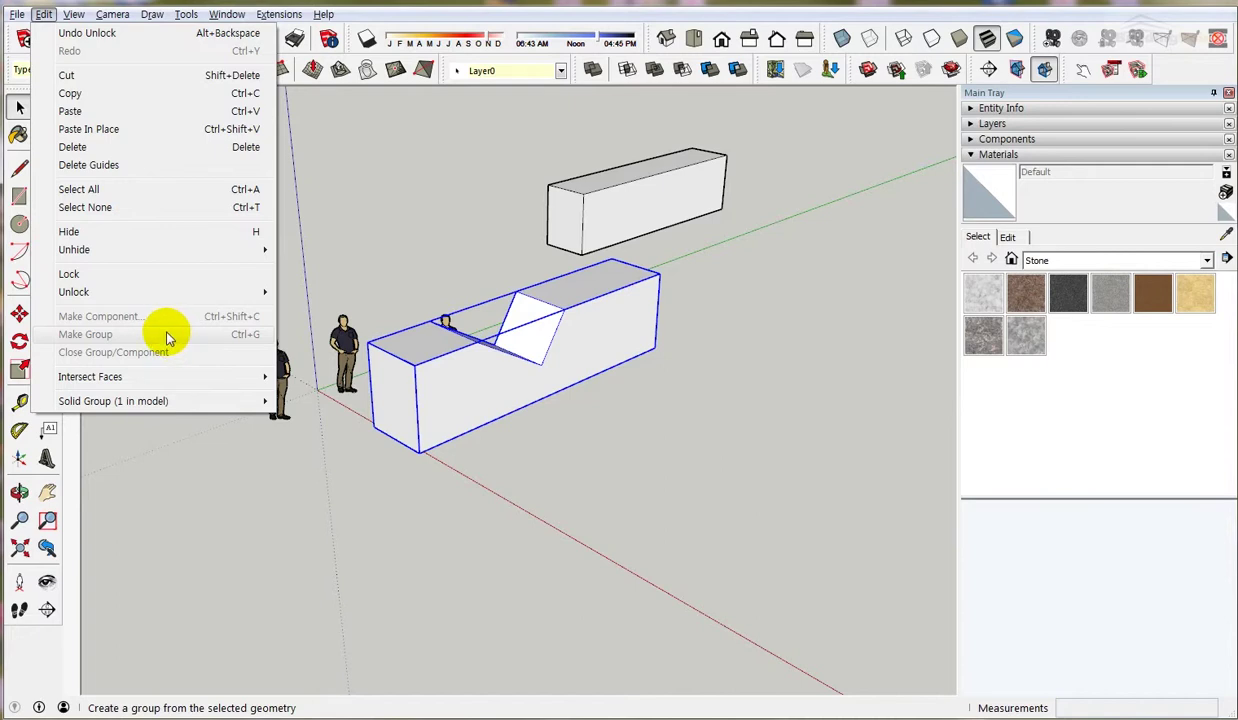
mouse_move(165, 378)
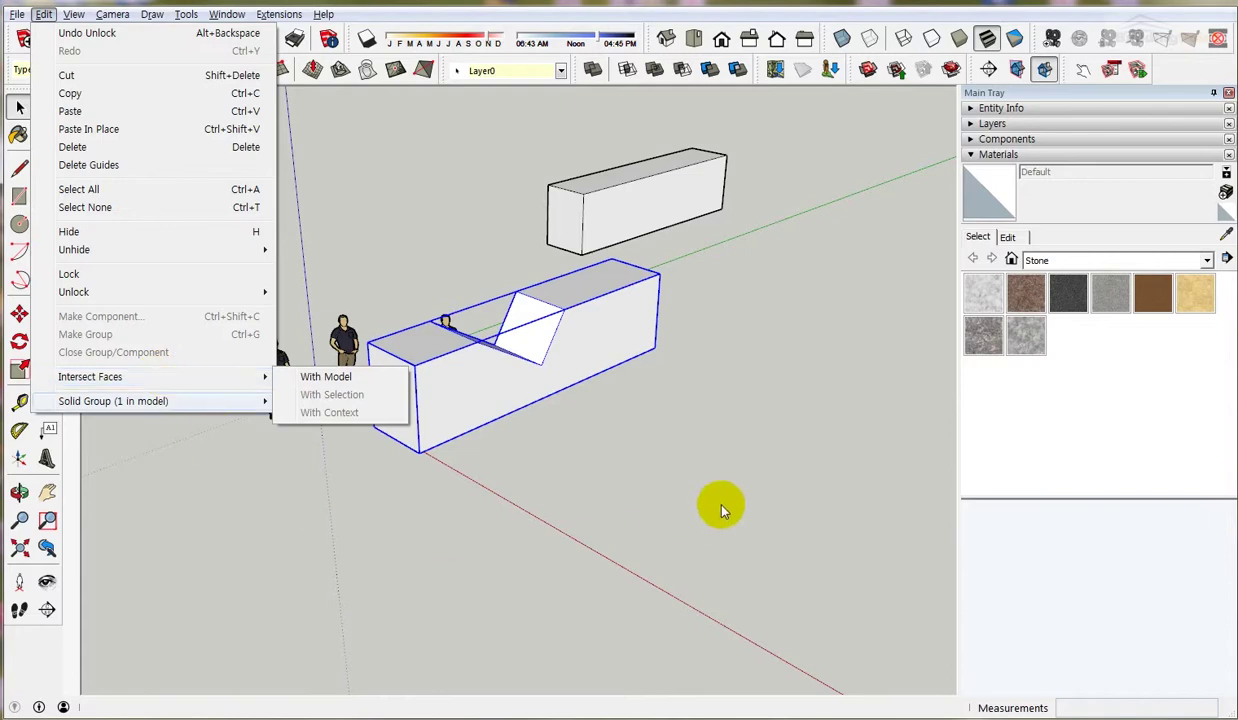
click(633, 488)
Move the rear long box about 14660 mm to stand in front of the notched box.
middle_drag(633, 488, 586, 373)
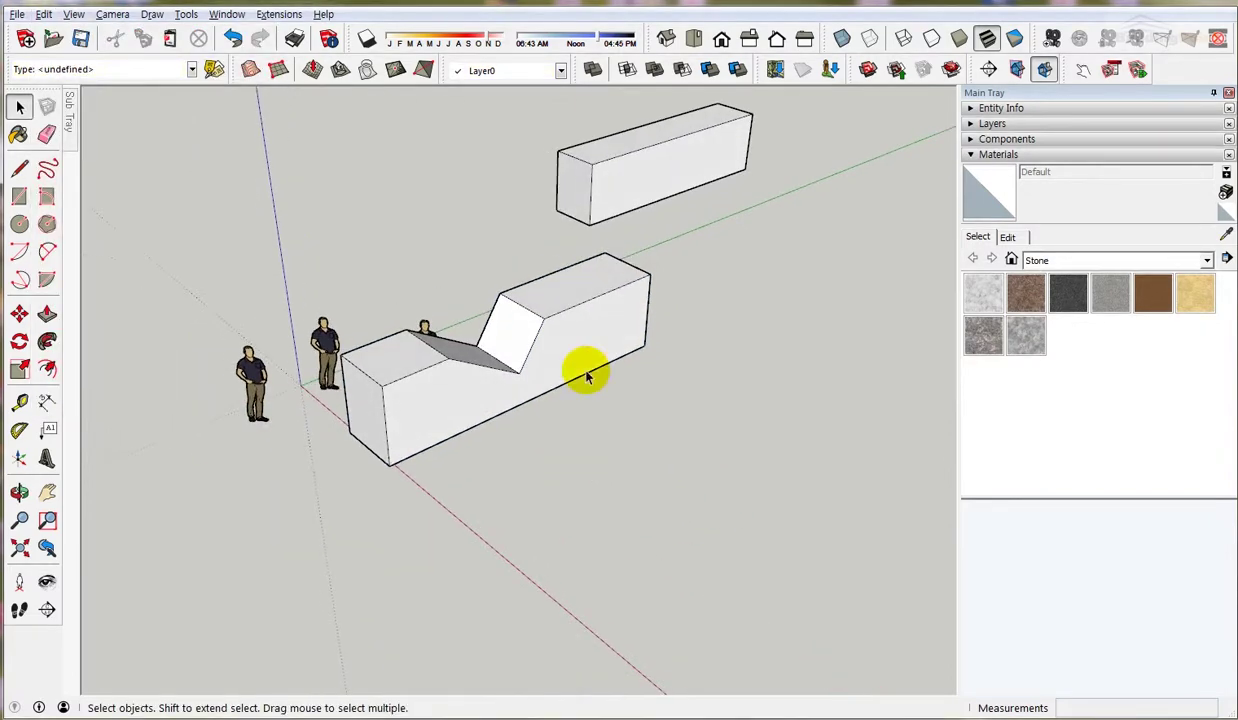
click(648, 170)
key(m)
click(691, 130)
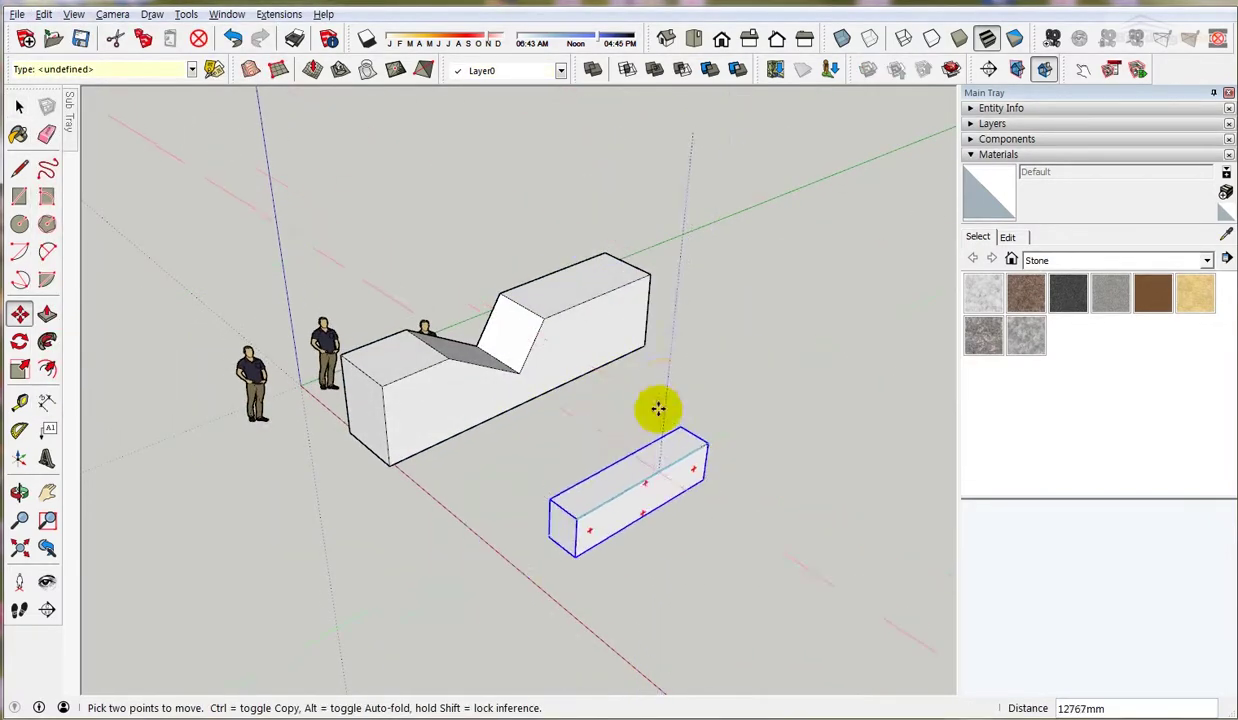
click(569, 386)
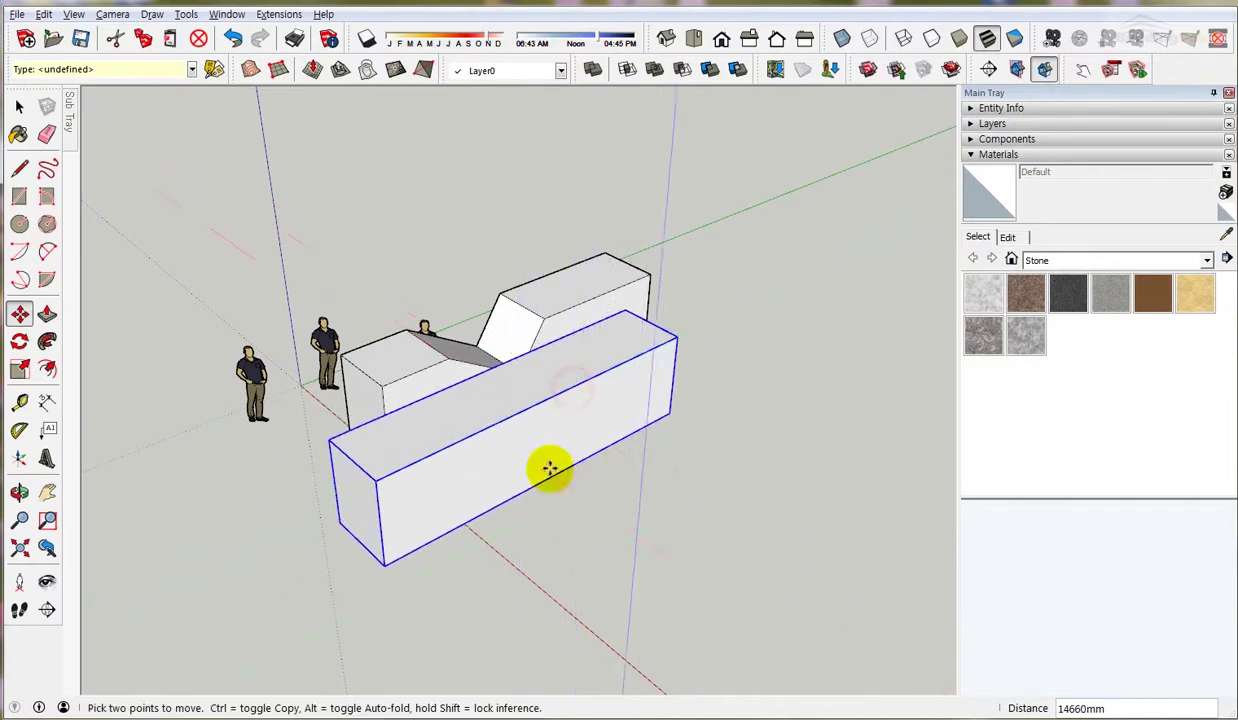
Rotate the long box horizontally about its top centre so it crosses through the notched box.
key(q)
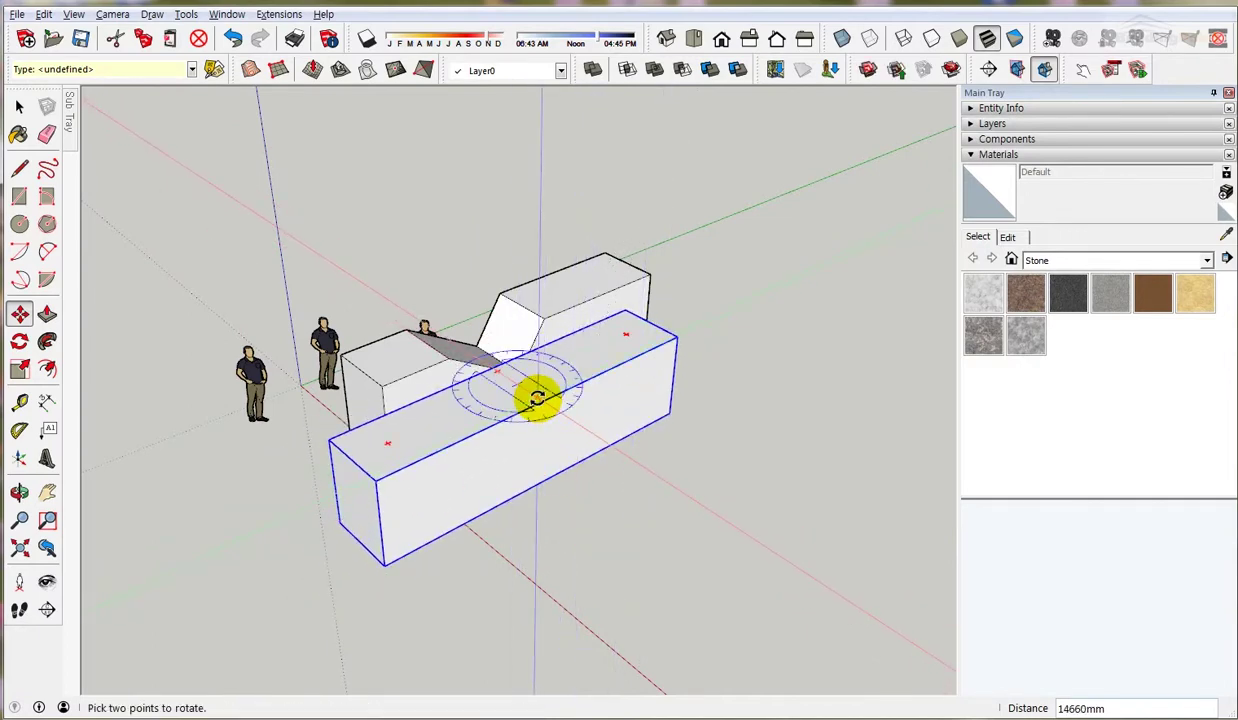
click(519, 390)
click(718, 400)
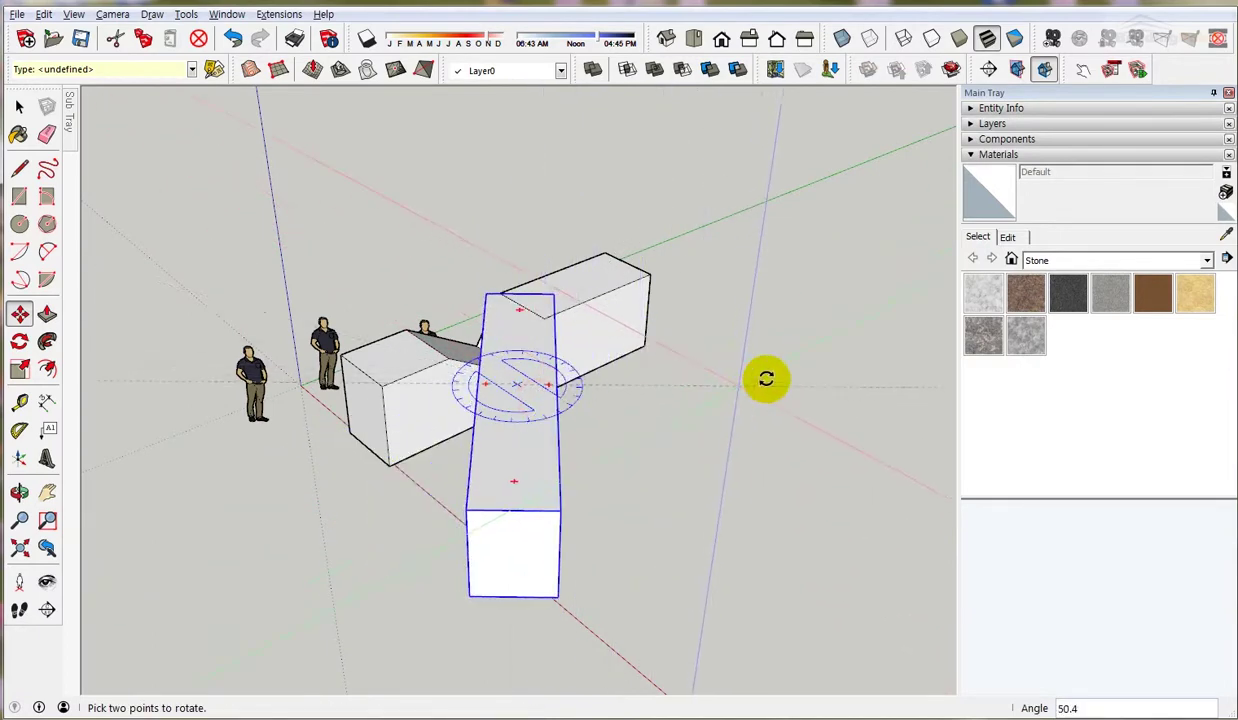
click(854, 247)
key(space)
Intersect the faces of the long box with the model where it passes through the notched box.
middle_drag(356, 465, 499, 410)
middle_drag(421, 444, 419, 445)
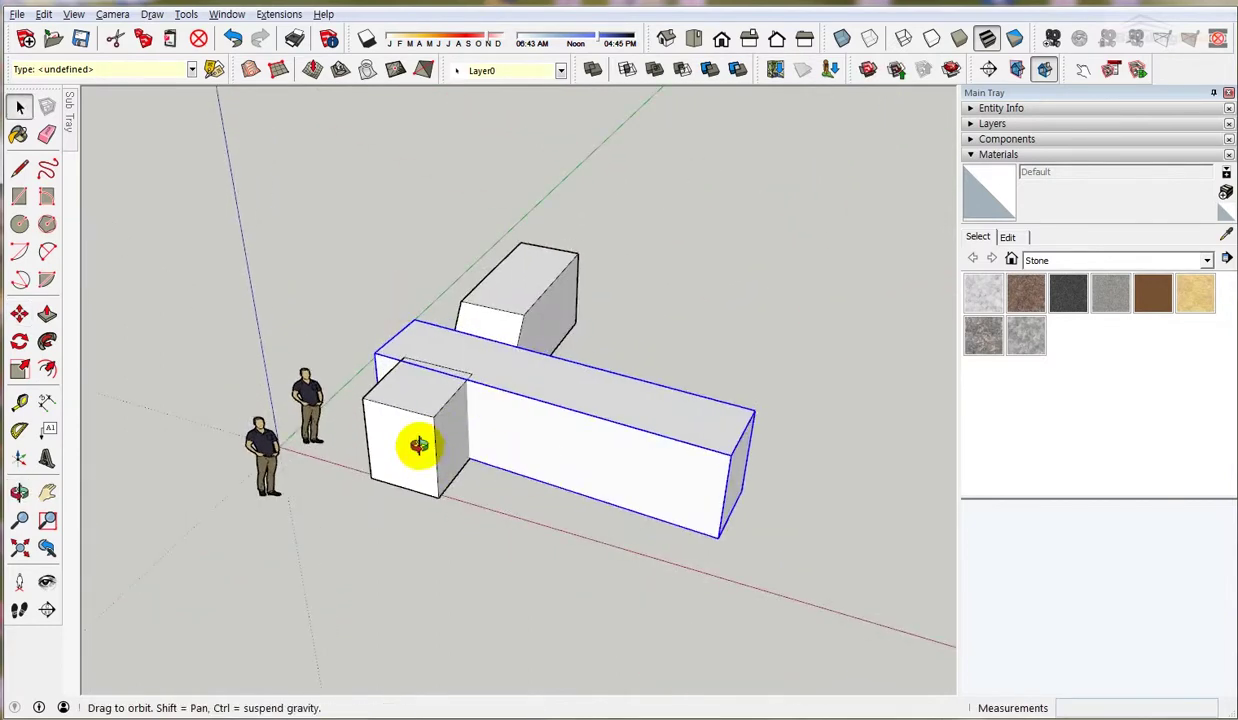
scroll(520, 395, up, 3)
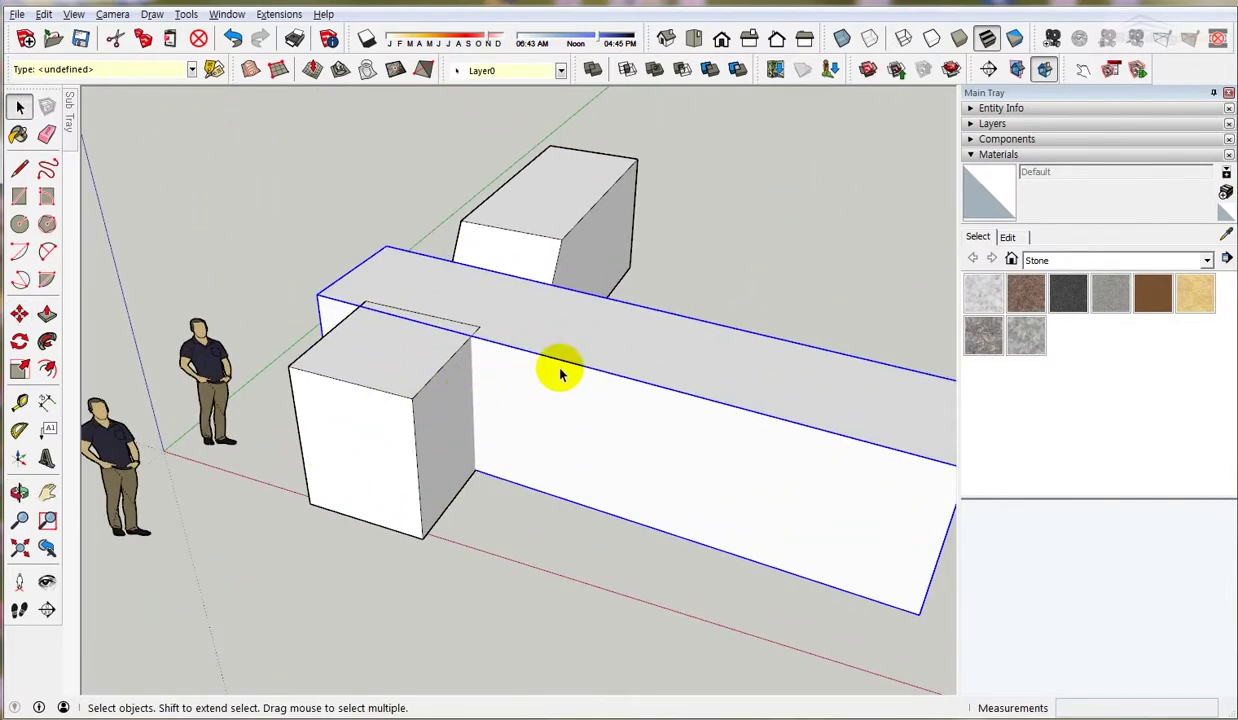
right_click(561, 378)
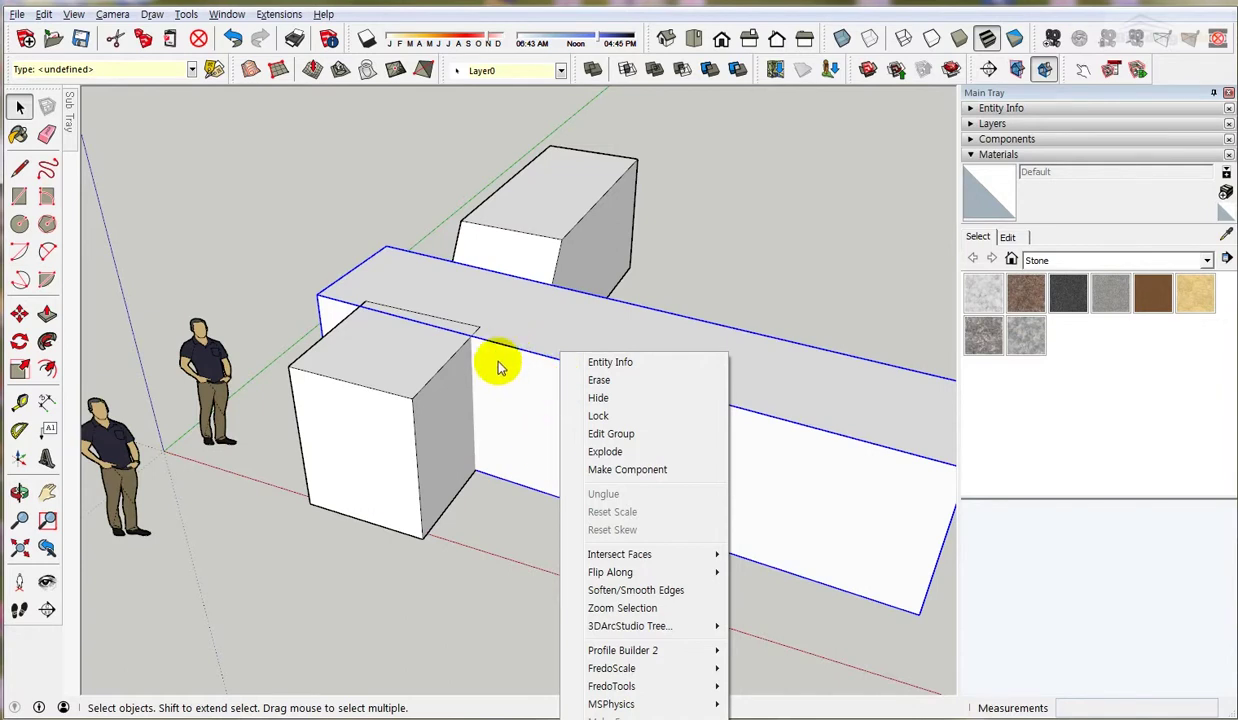
mouse_move(618, 558)
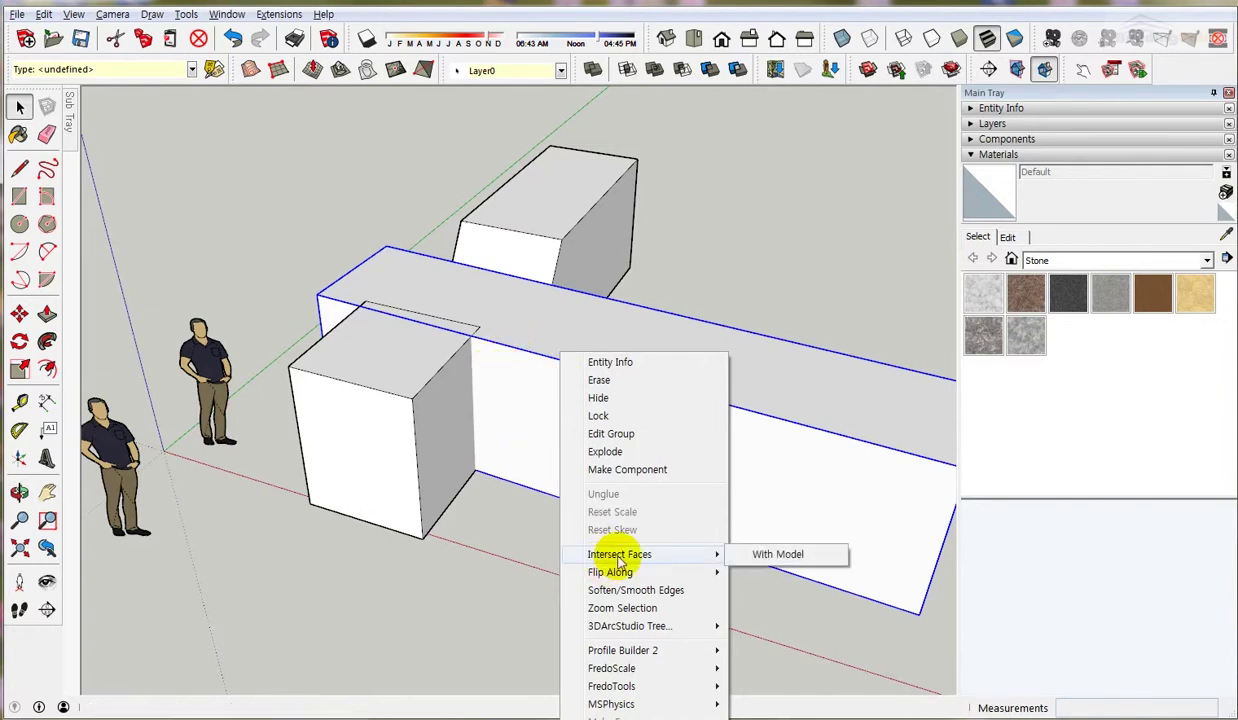
click(771, 556)
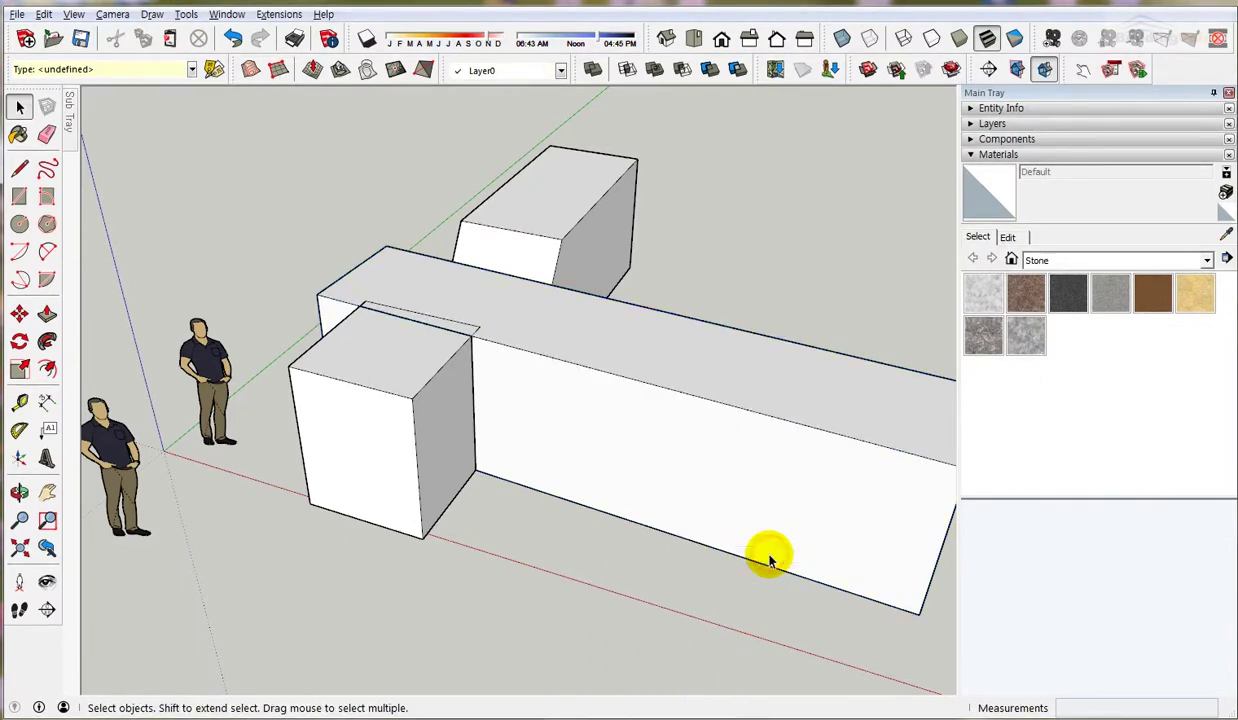
Hide the long box and the notched box, and turn off the display of hidden geometry.
click(636, 437)
click(543, 211)
key(h)
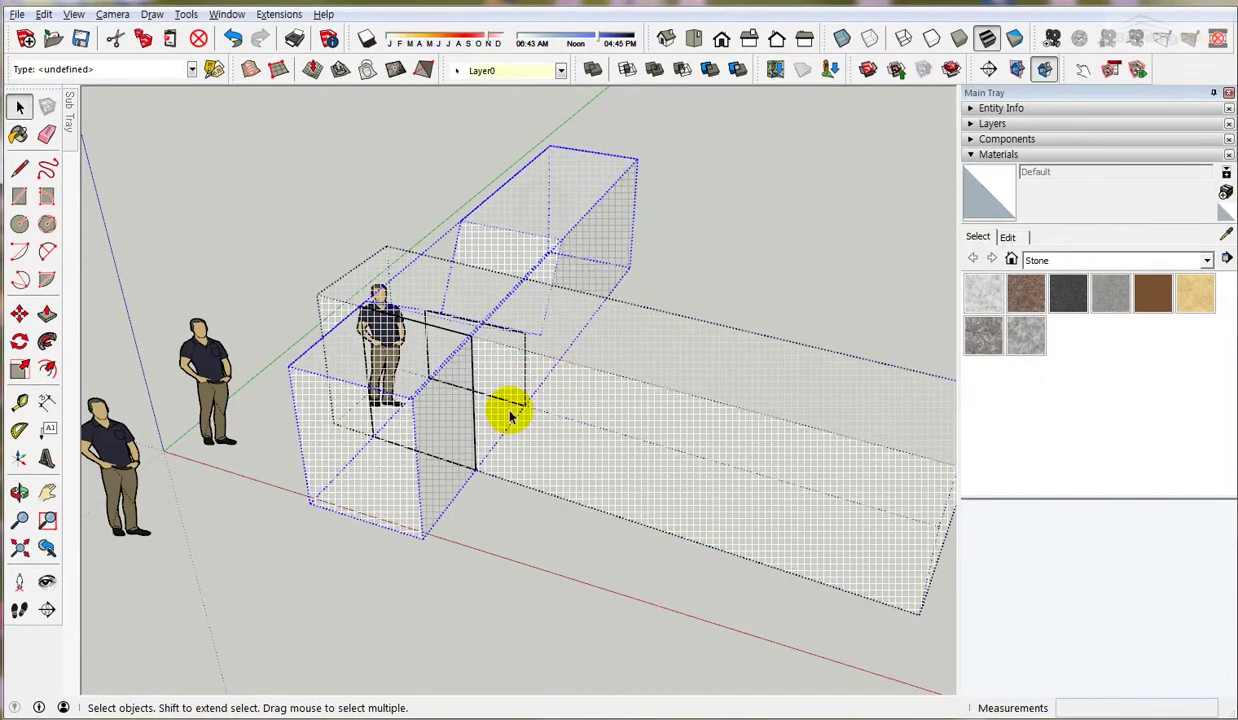
key(alt+h)
middle_drag(474, 434, 880, 440)
Delete the figure standing by the intersection lines and select all of the intersection edges.
drag(304, 274, 575, 515)
middle_drag(691, 467, 484, 311)
click(458, 312)
key(Delete)
drag(686, 549, 447, 260)
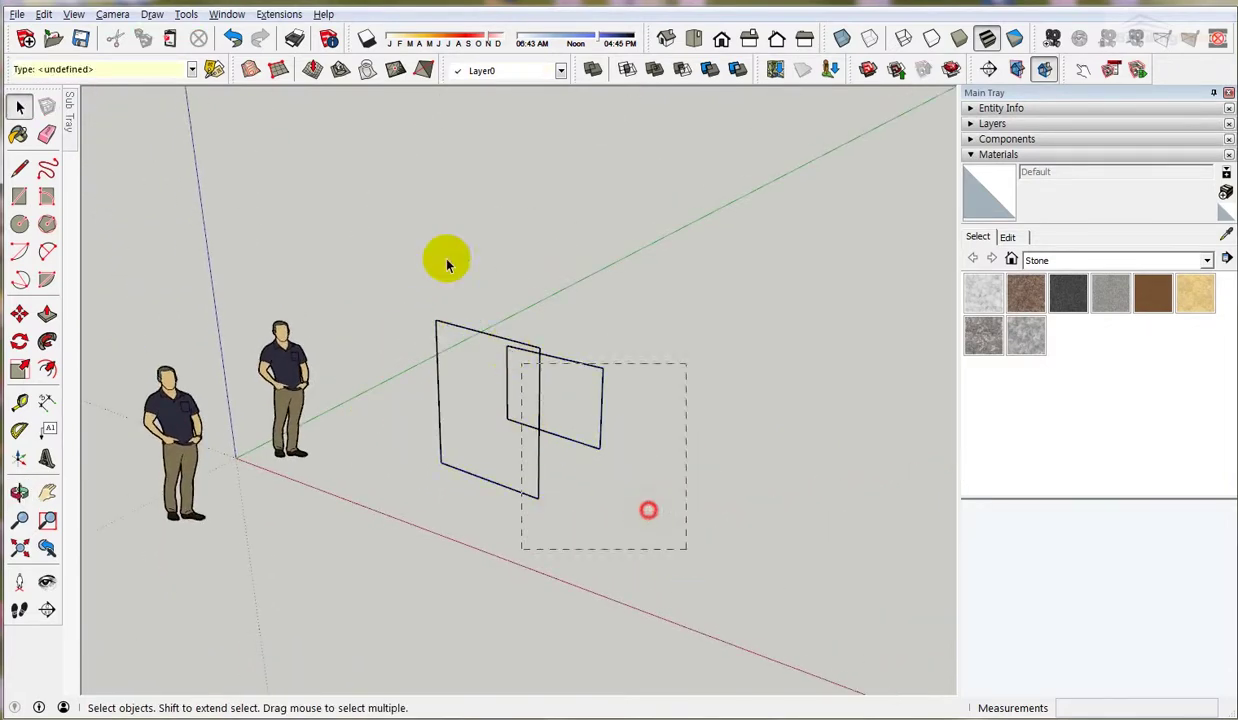
middle_drag(480, 356, 553, 389)
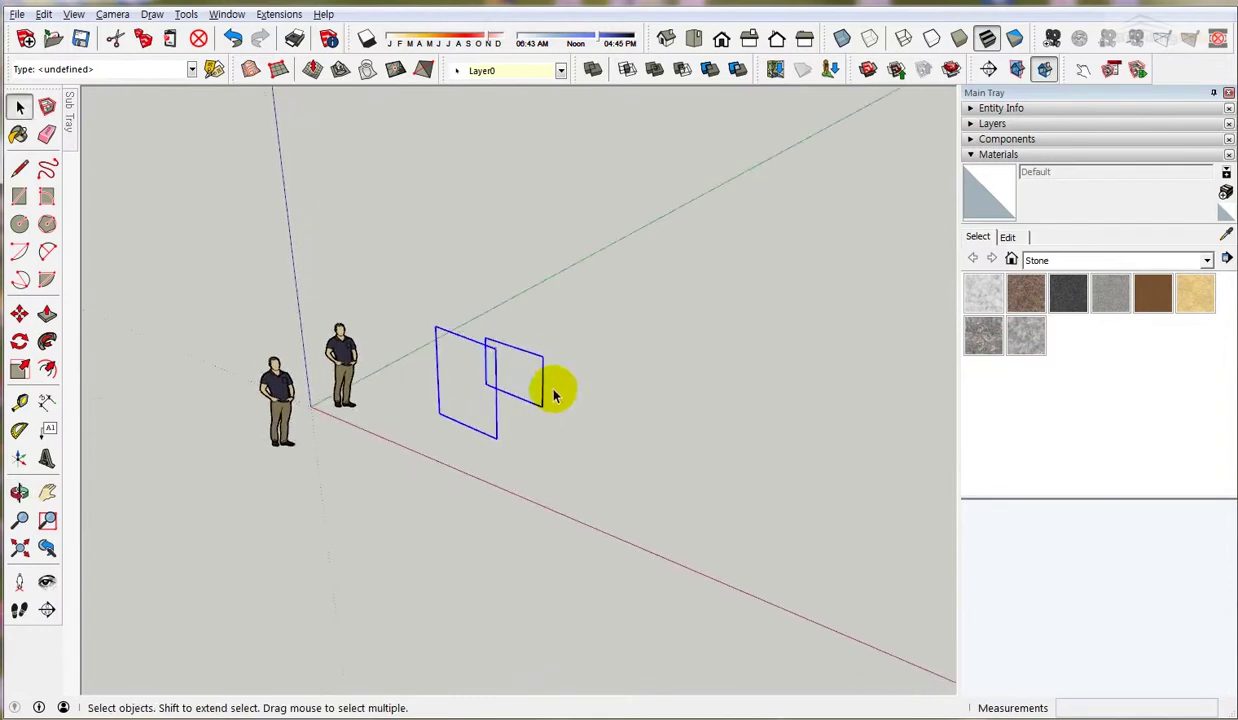
Review the editing commands offered for the selected intersection edges, including the entity-specific ones, without applying any.
scroll(530, 370, up, 2)
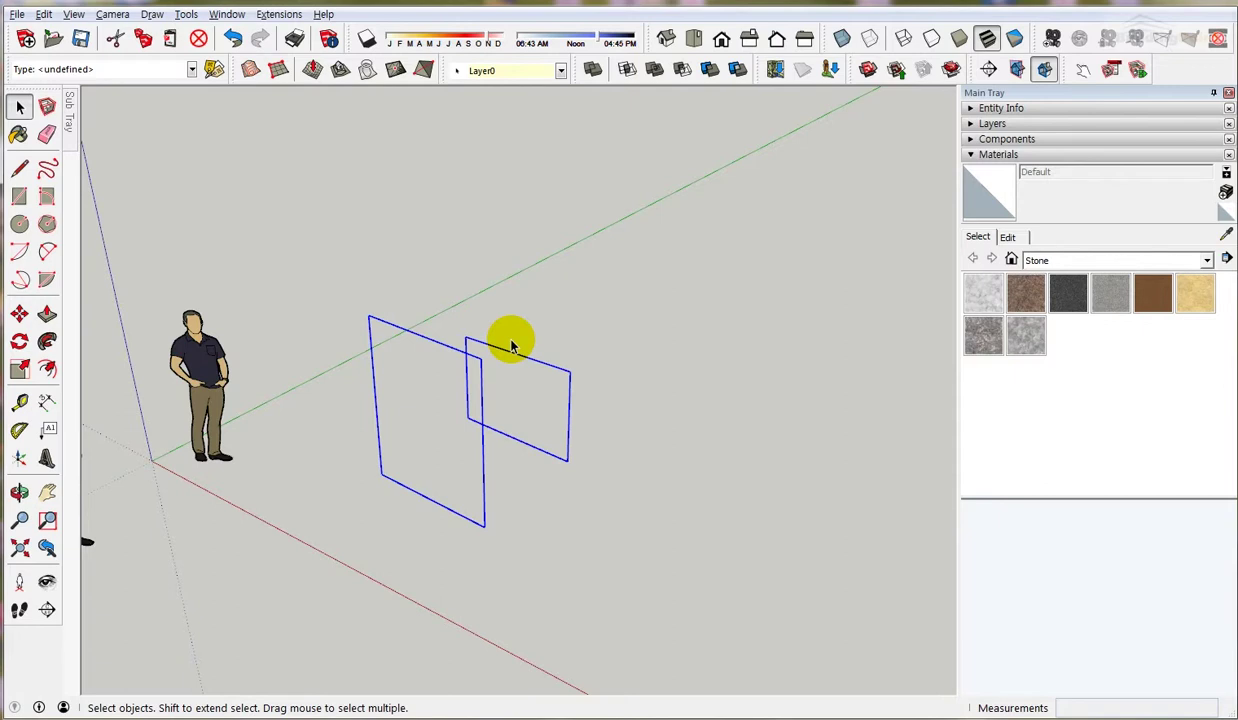
scroll(505, 343, down, 1)
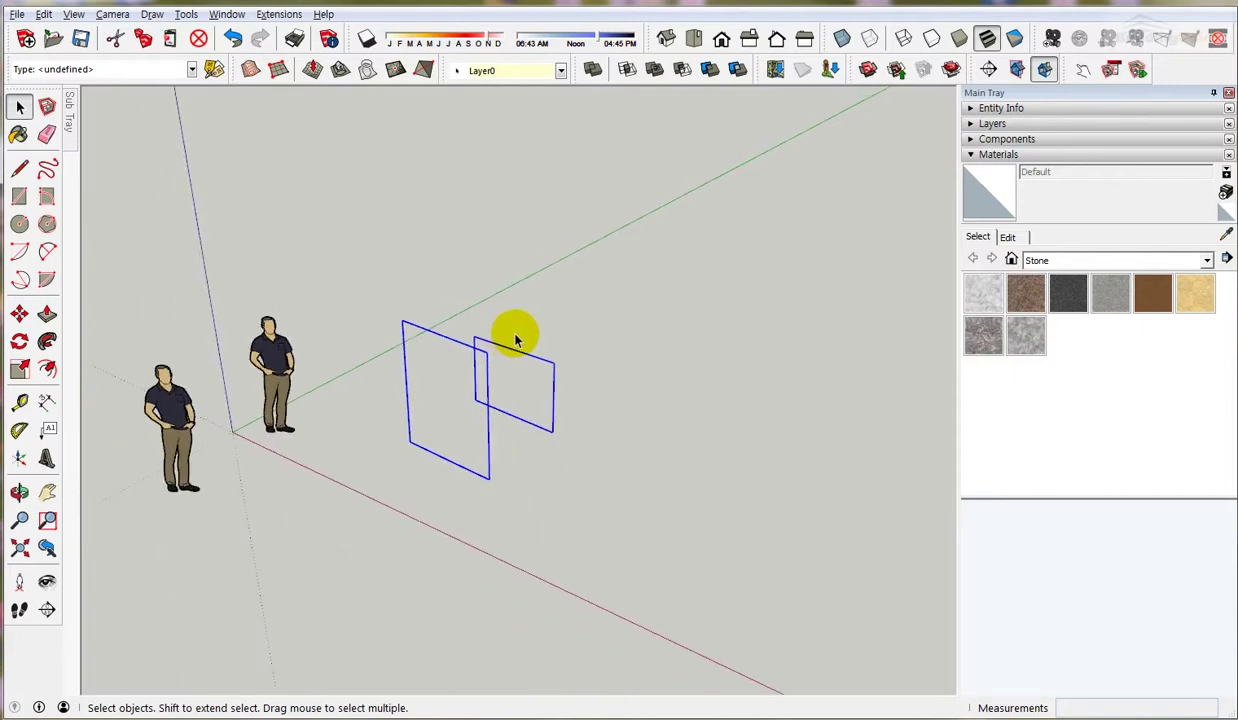
click(45, 15)
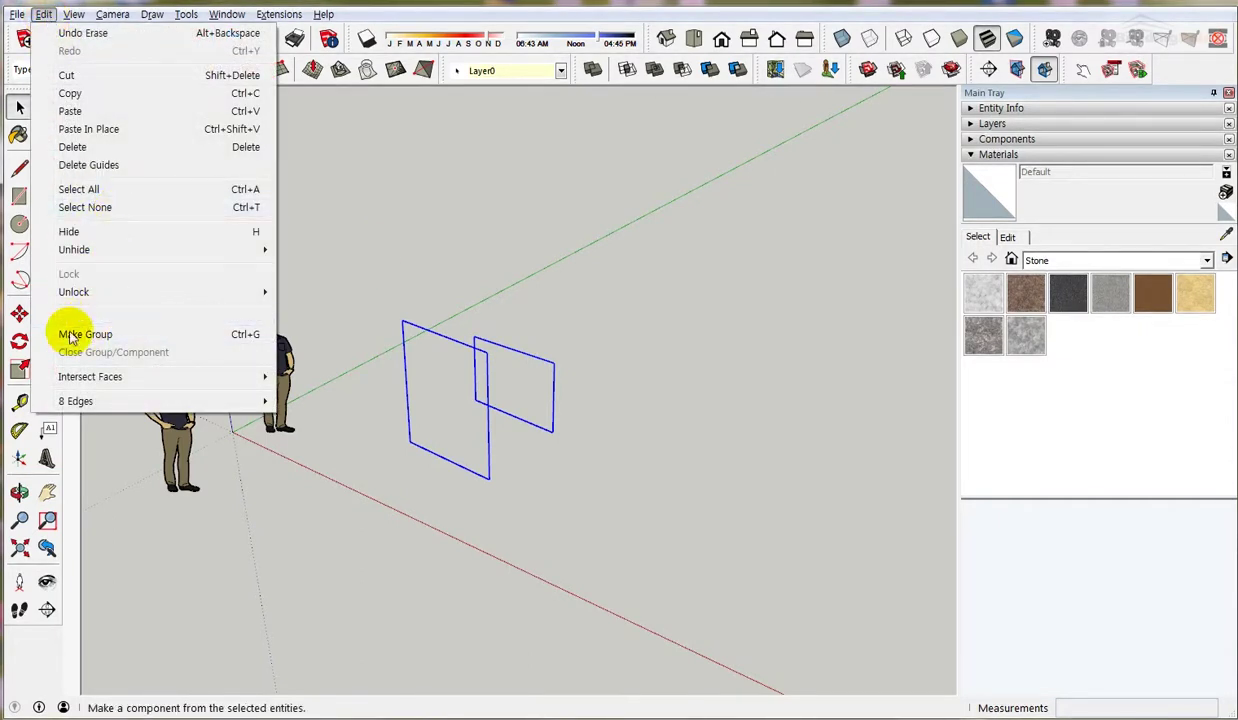
mouse_move(83, 402)
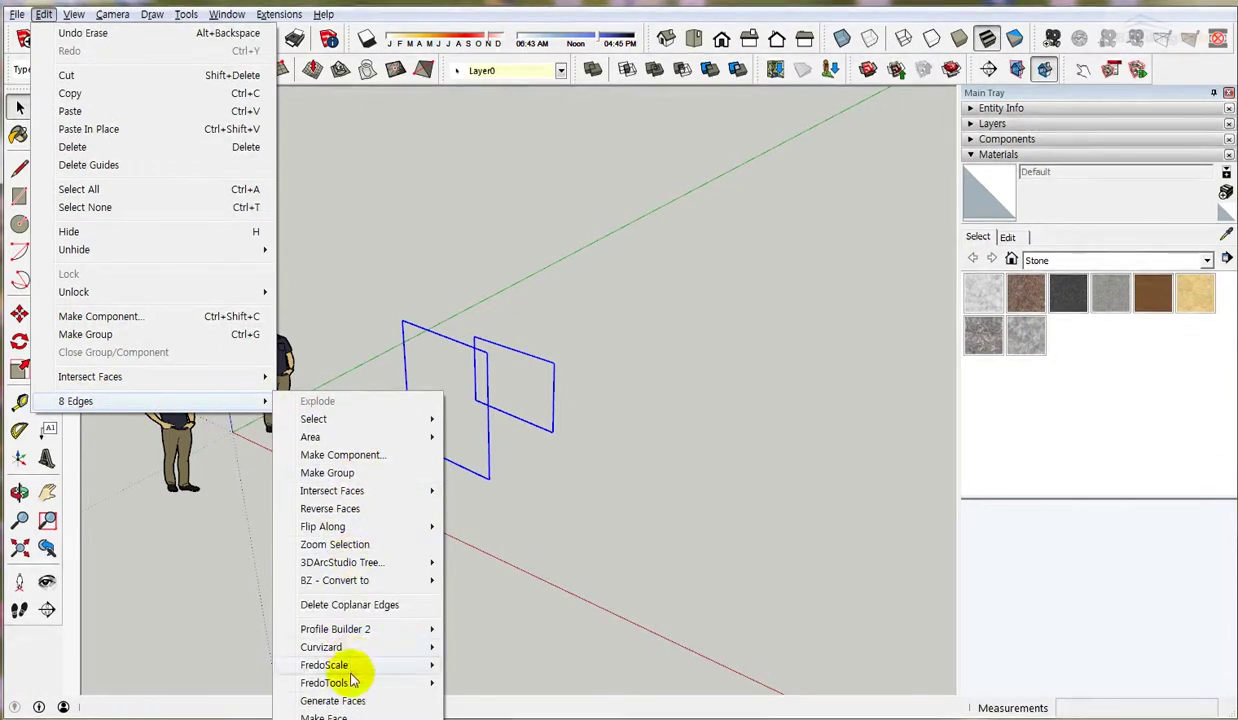
click(206, 510)
Select the figure near the origin and compare its component-specific Edit commands with its context commands.
click(280, 345)
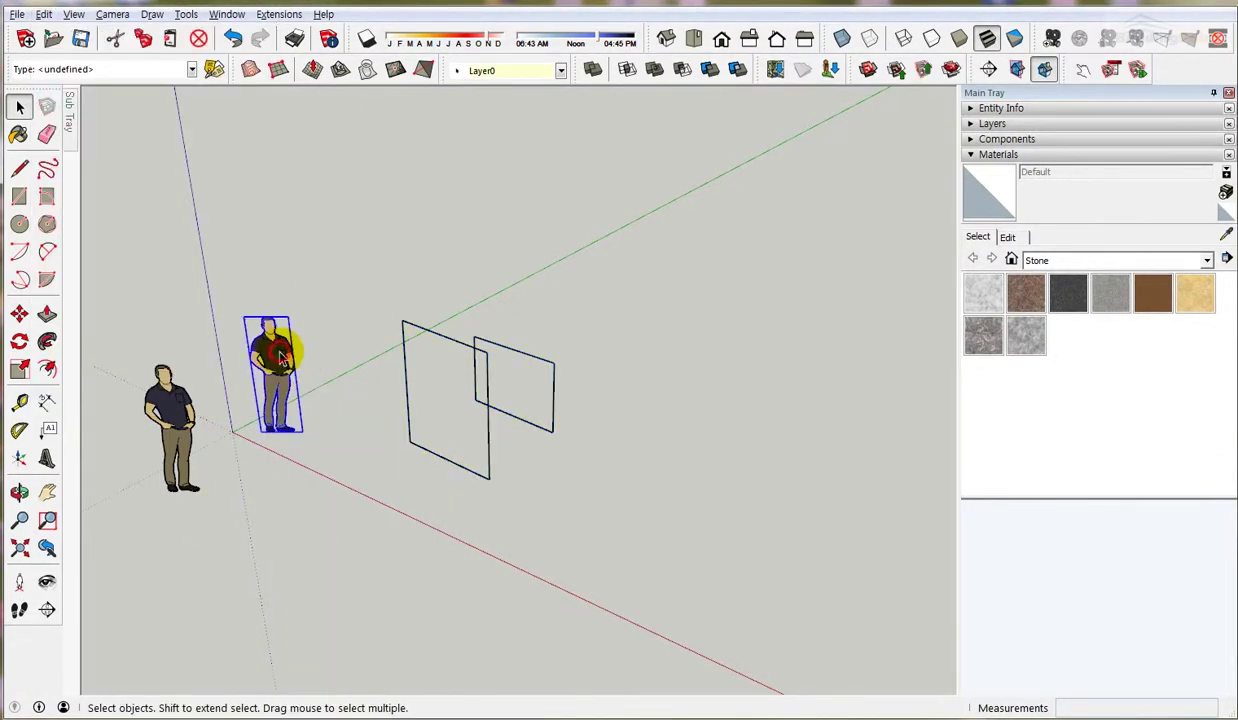
click(47, 14)
mouse_move(103, 401)
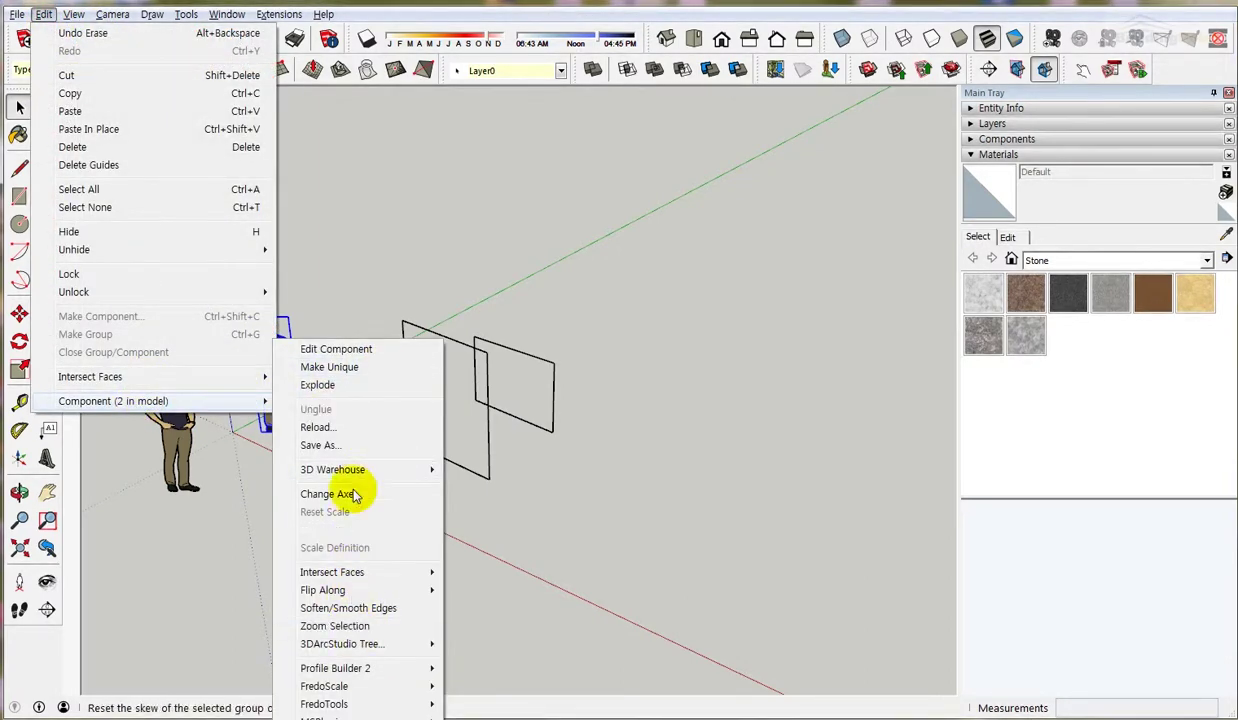
click(619, 288)
shift+middle_drag(282, 474, 431, 419)
scroll(511, 295, up, 5)
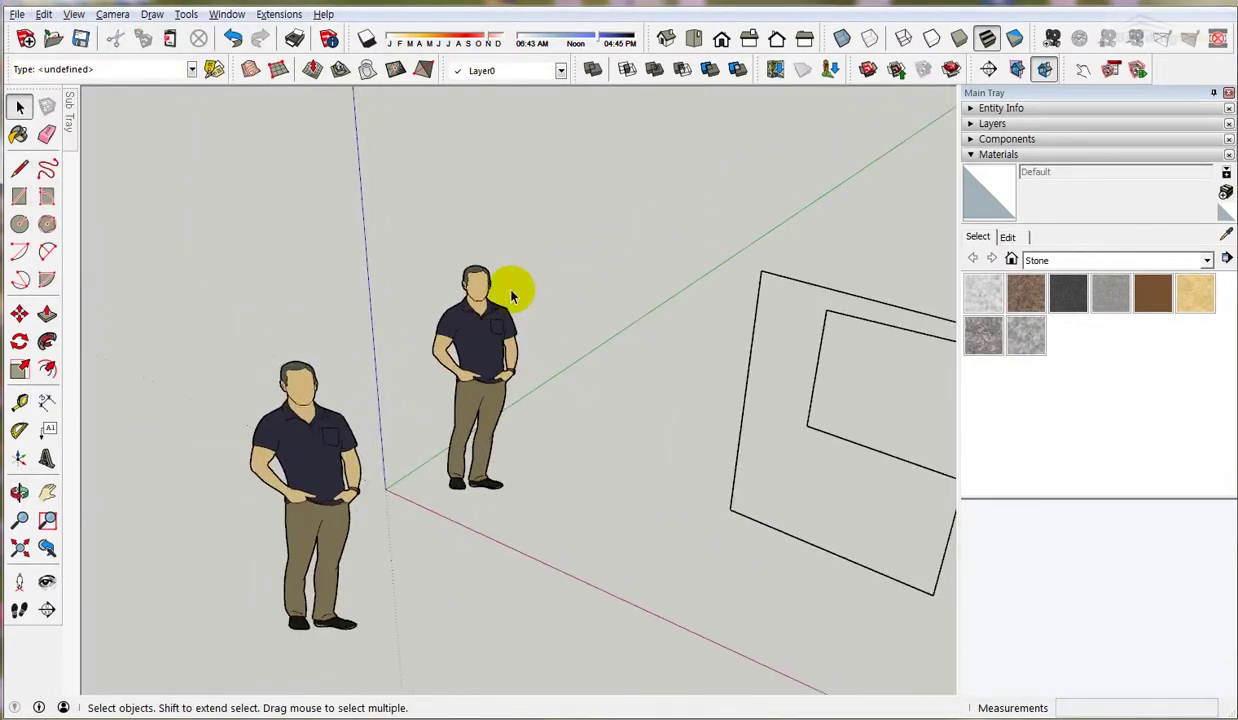
scroll(511, 295, up, 2)
click(468, 296)
right_click(463, 313)
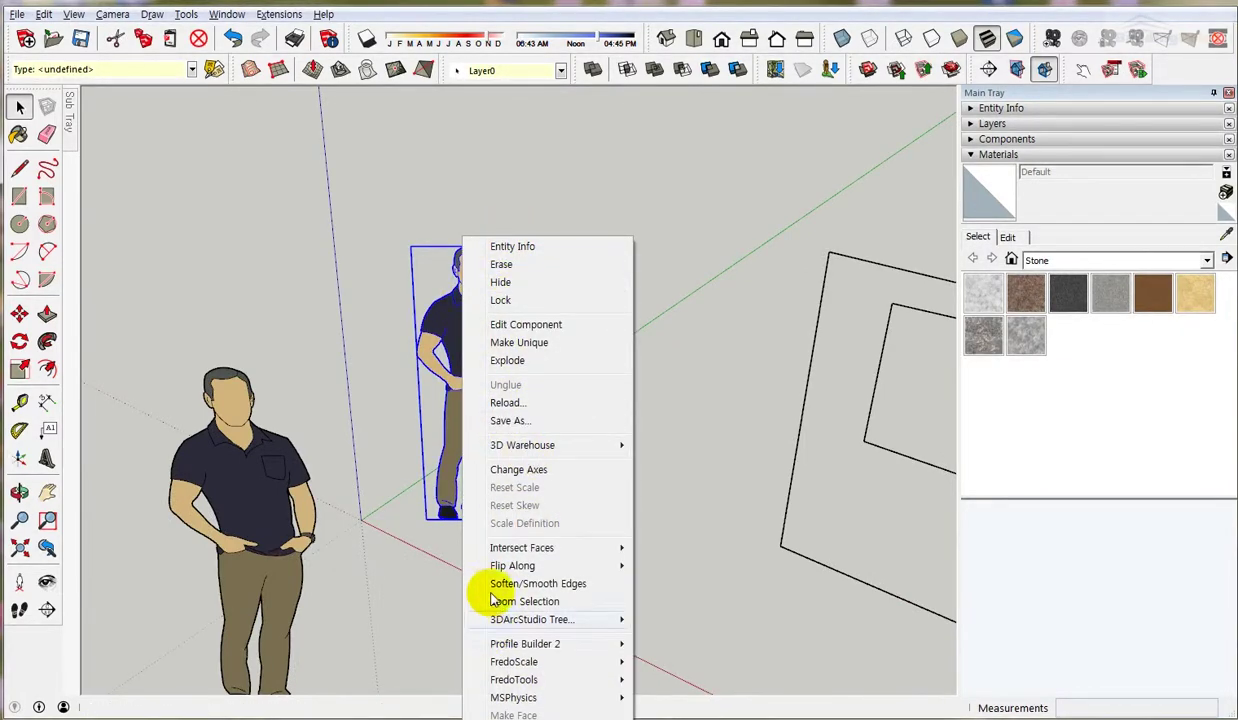
Clear the selection and check which Edit commands are available with nothing selected.
click(255, 266)
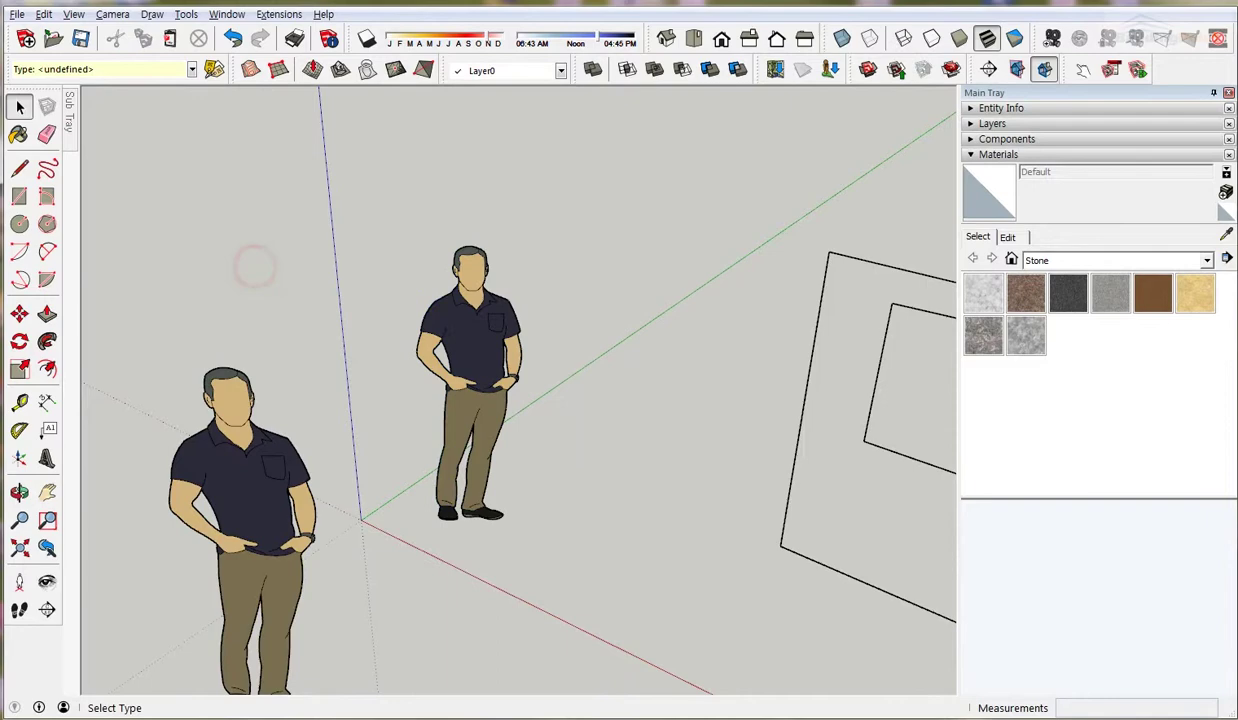
click(44, 15)
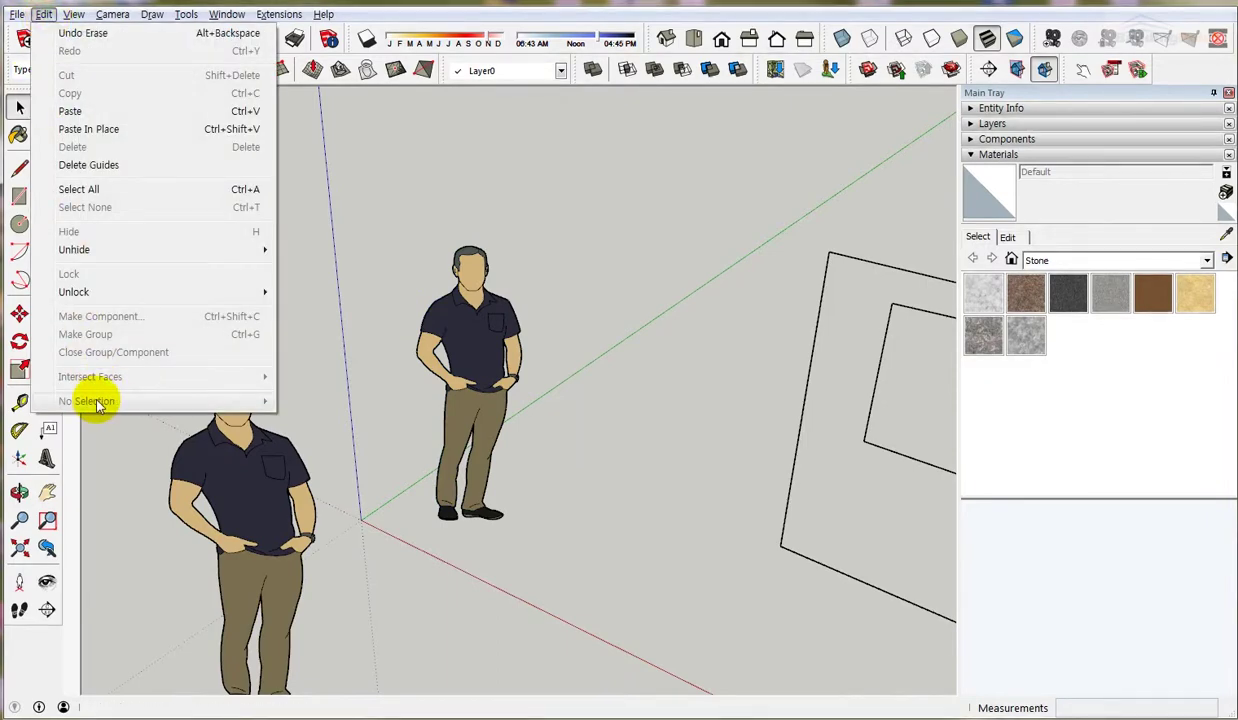
click(332, 399)
Select the top edge of the larger intersection rectangle, compare its context commands with its edge-specific Edit commands, and deselect it.
scroll(318, 315, down, 5)
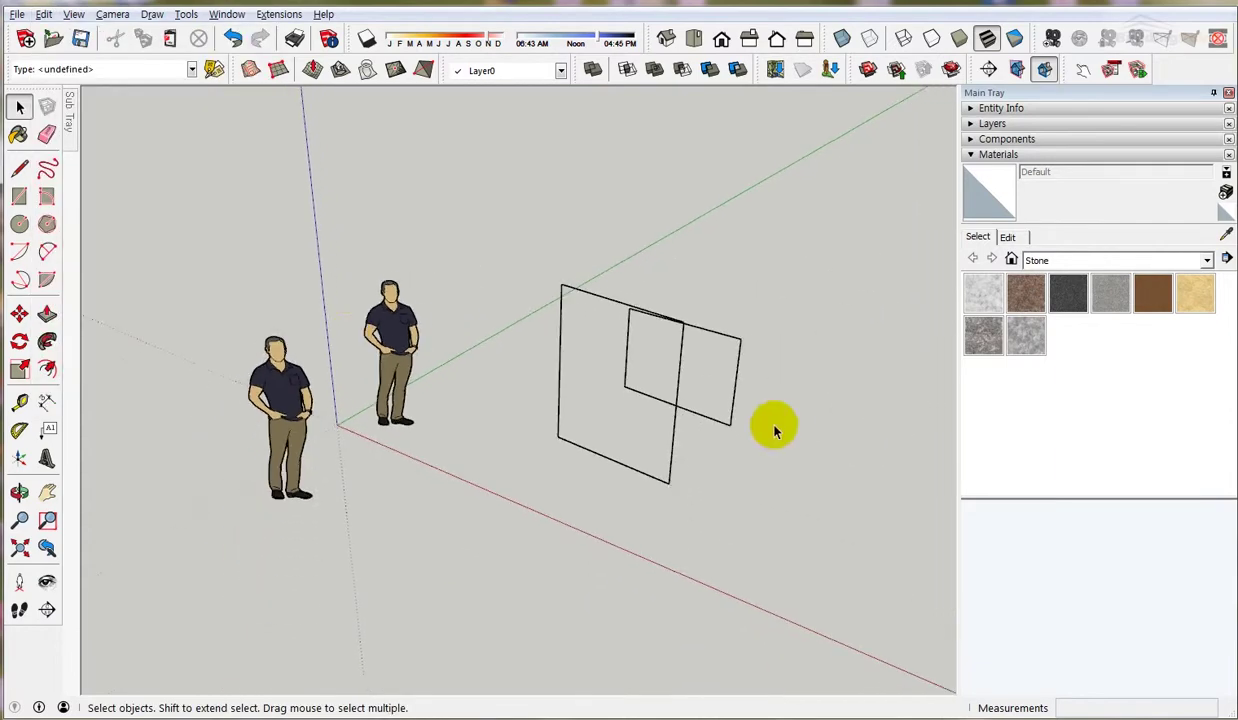
scroll(671, 342, up, 1)
scroll(671, 347, up, 2)
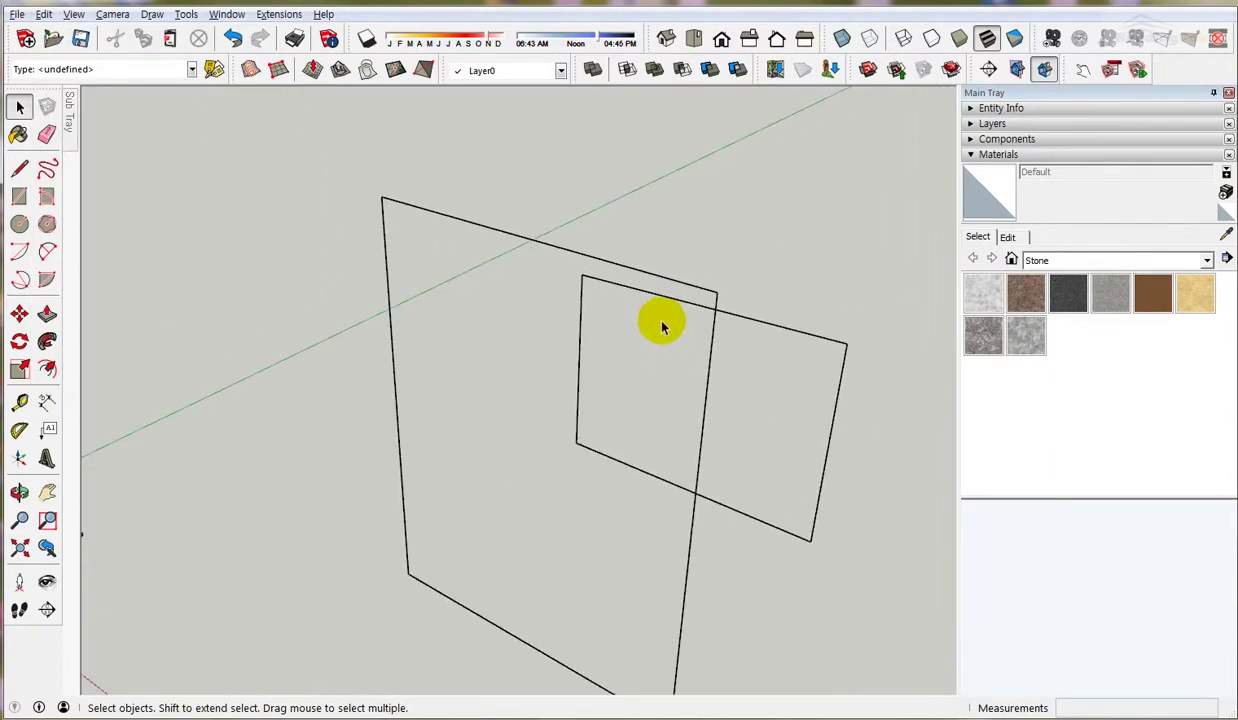
right_click(613, 266)
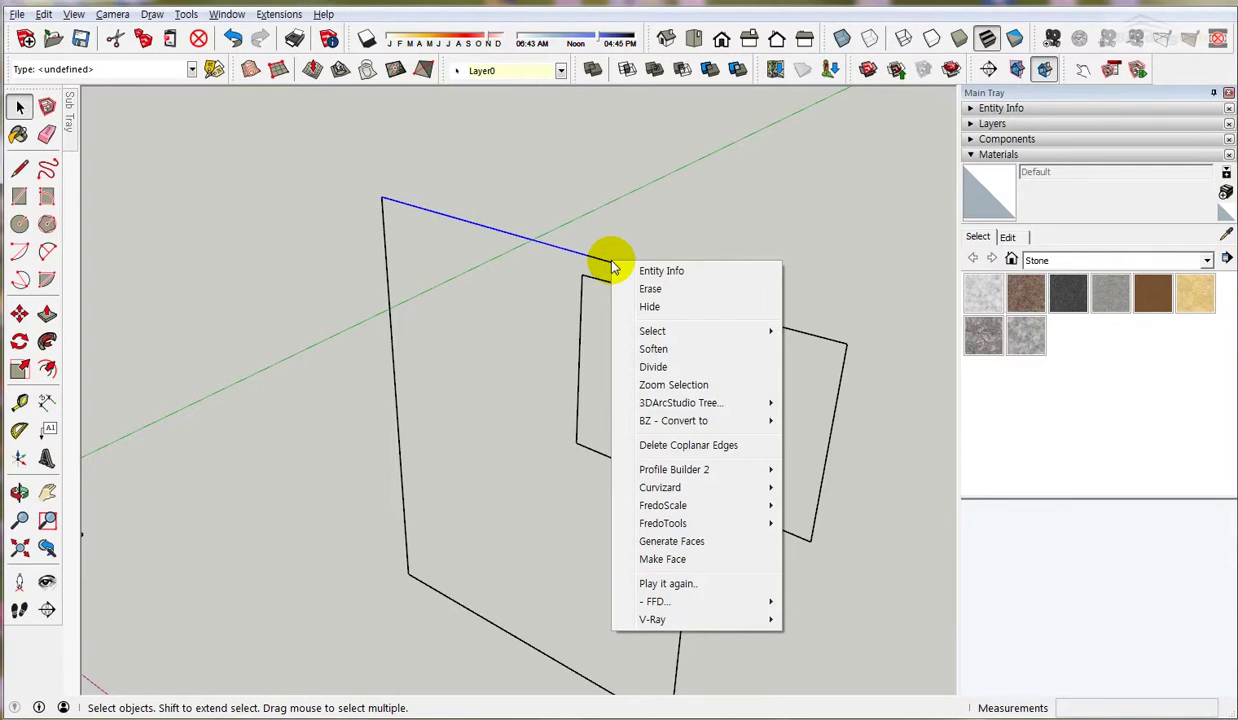
click(525, 239)
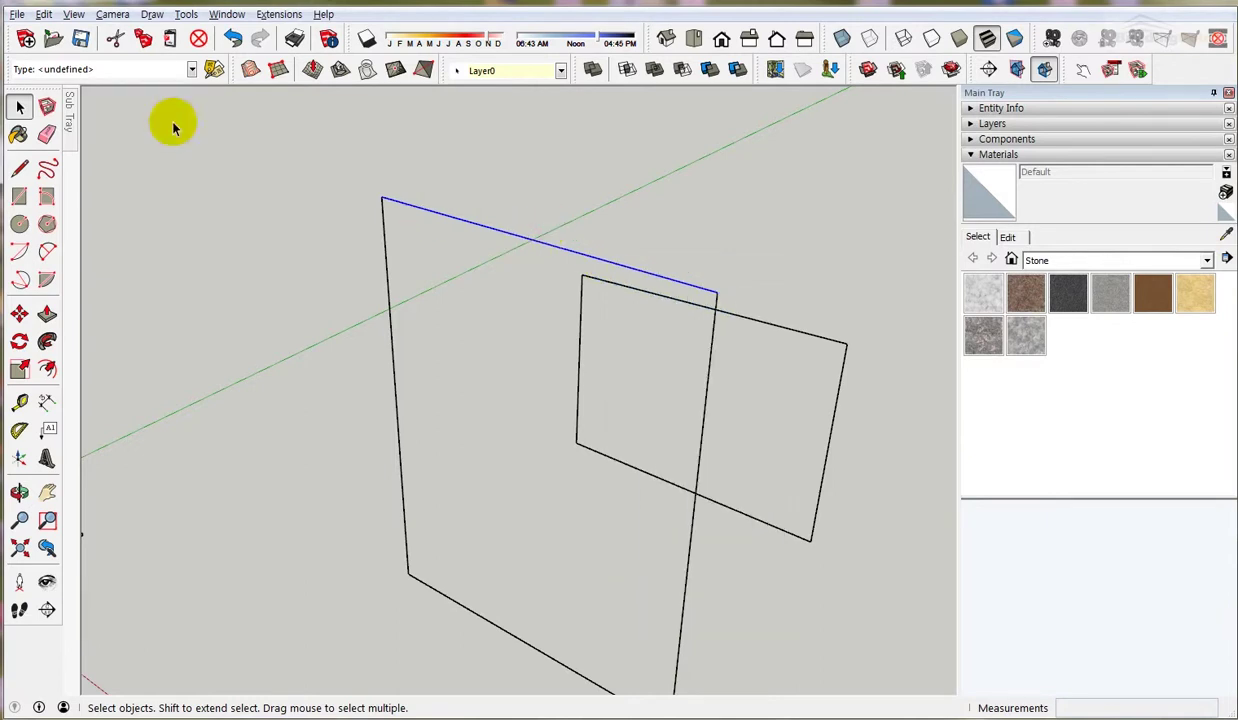
click(47, 15)
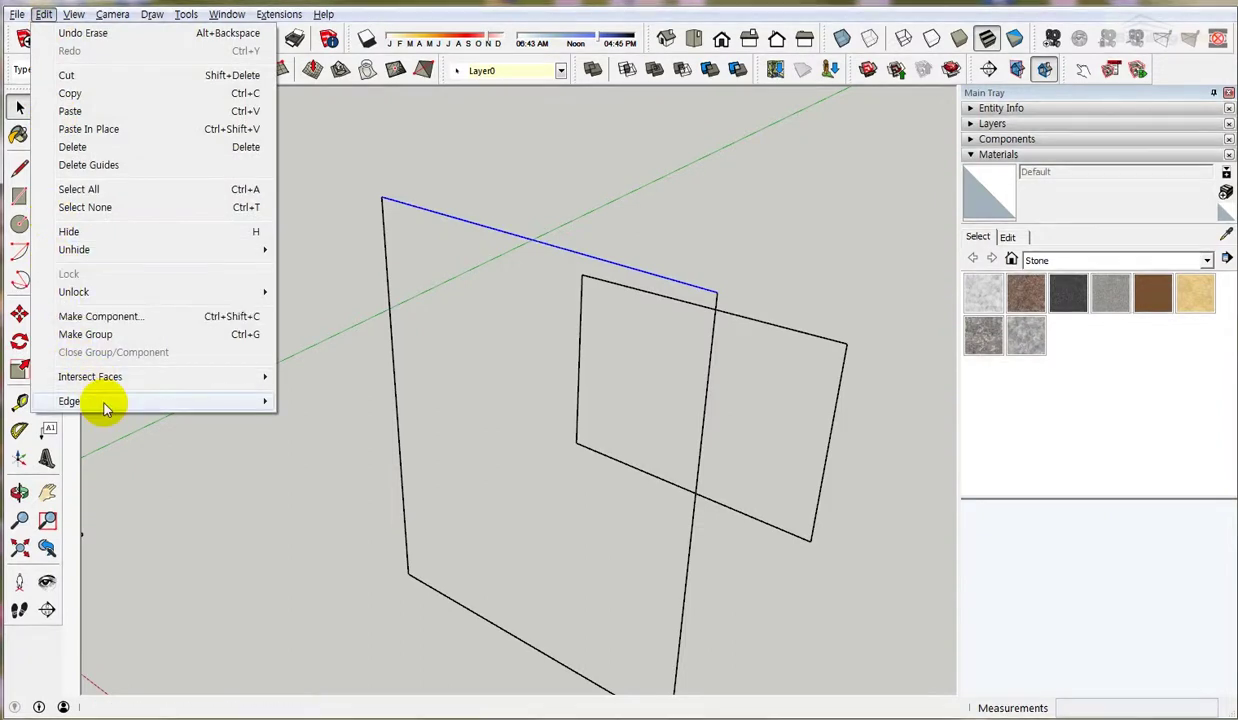
mouse_move(102, 403)
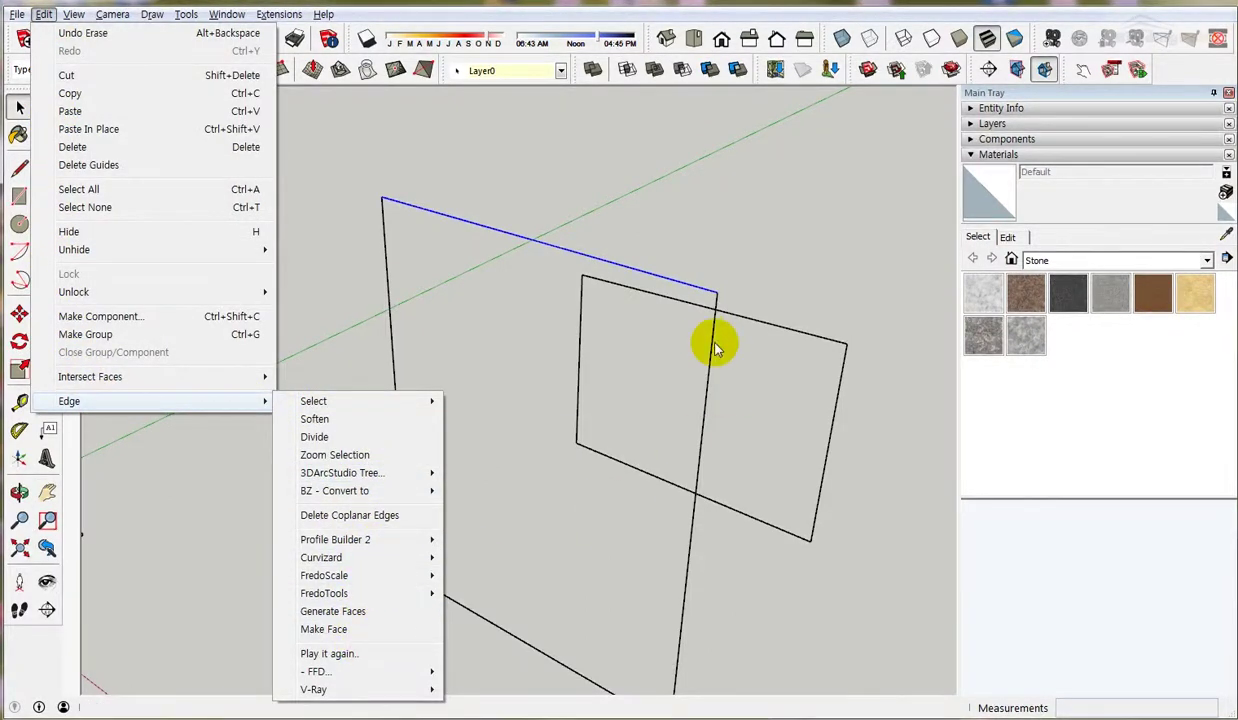
click(662, 188)
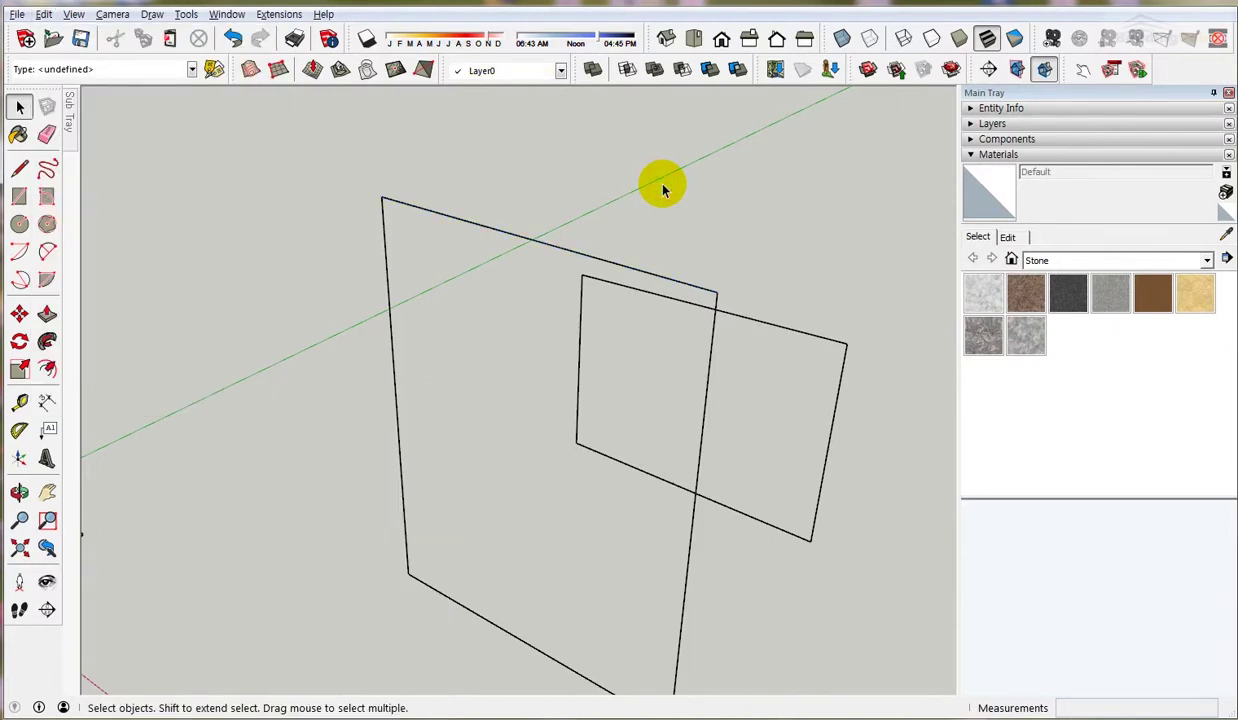